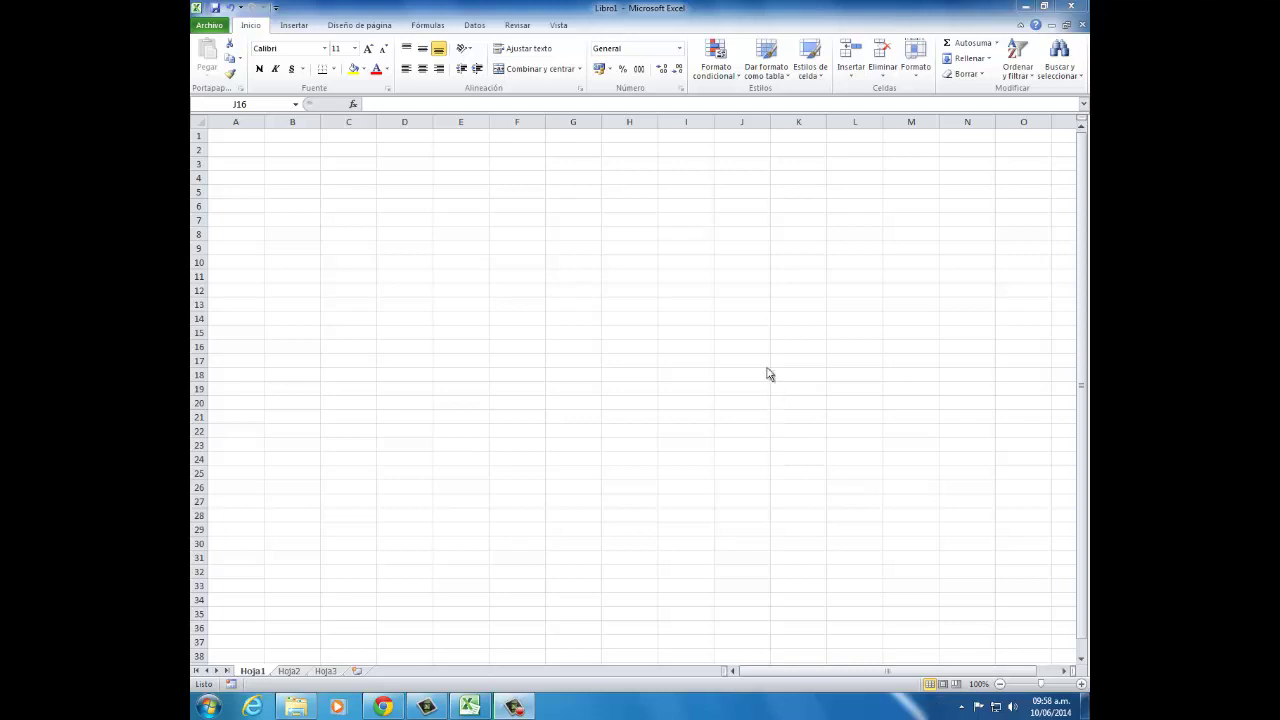
# Enter the heading 'Como Ordenar Alfabeticamente' in cell J8.
pyautogui.click(354, 224)
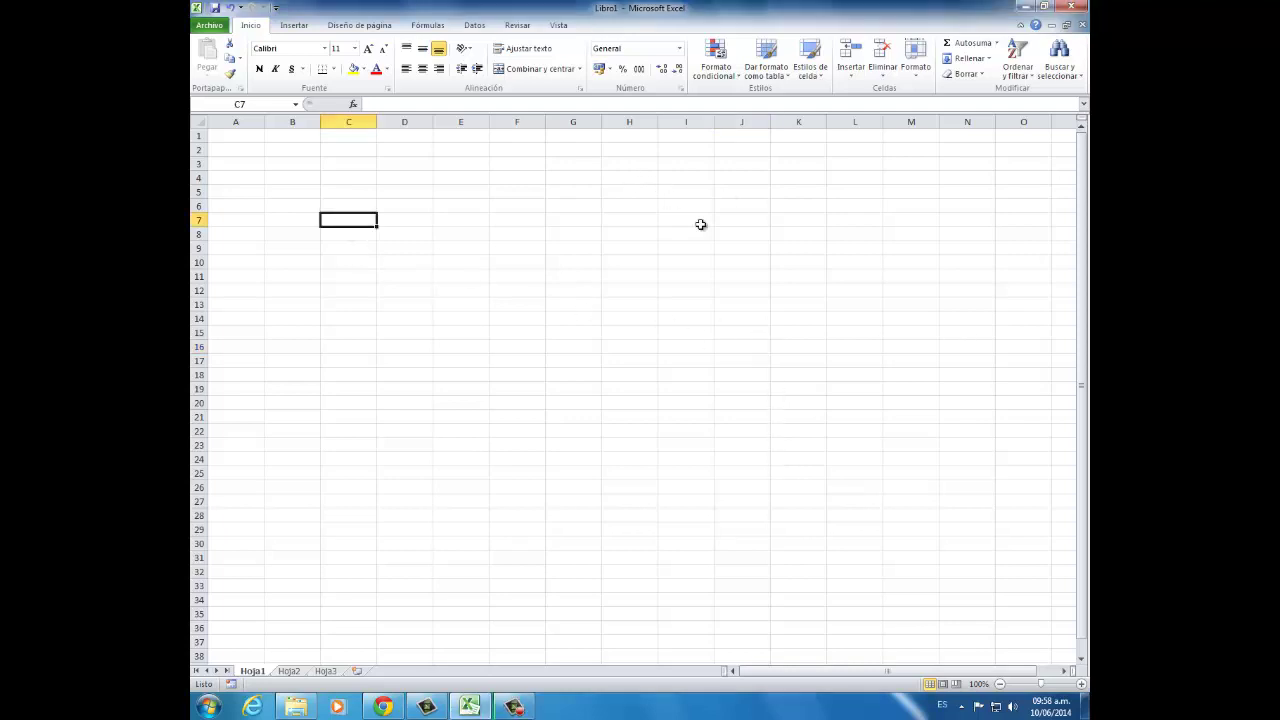
pyautogui.click(732, 236)
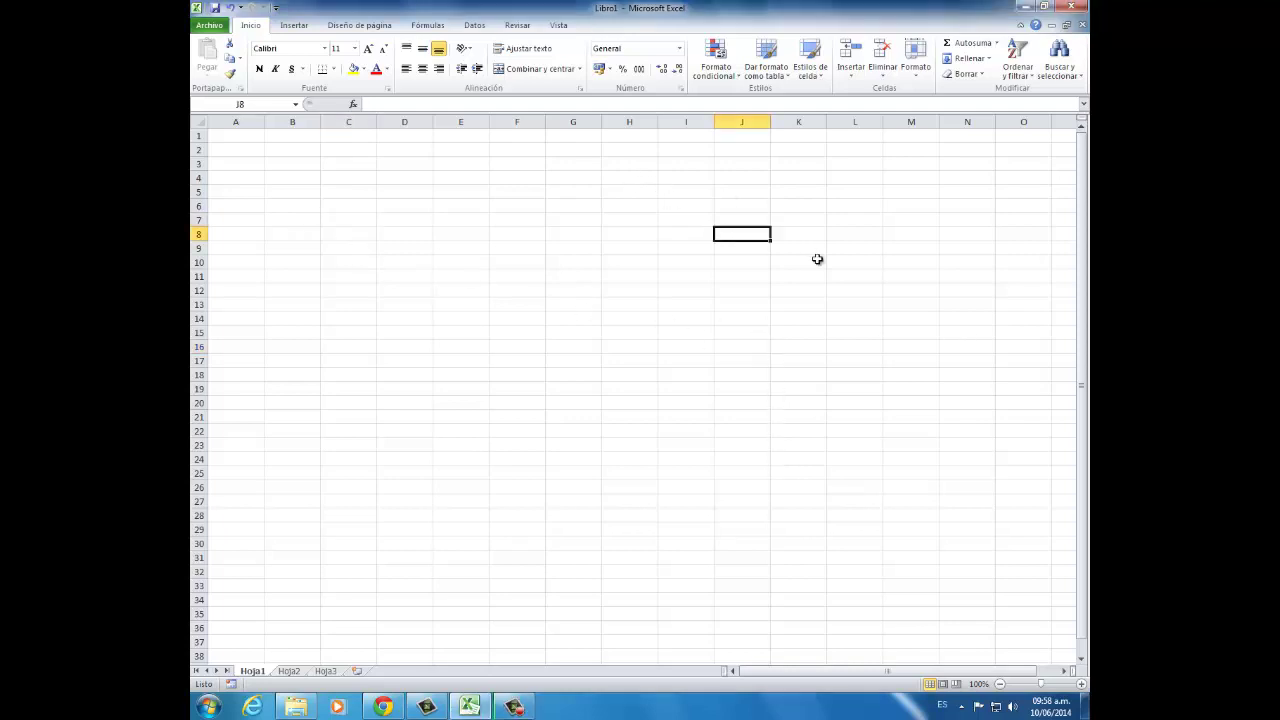
pyautogui.write('Como Or')
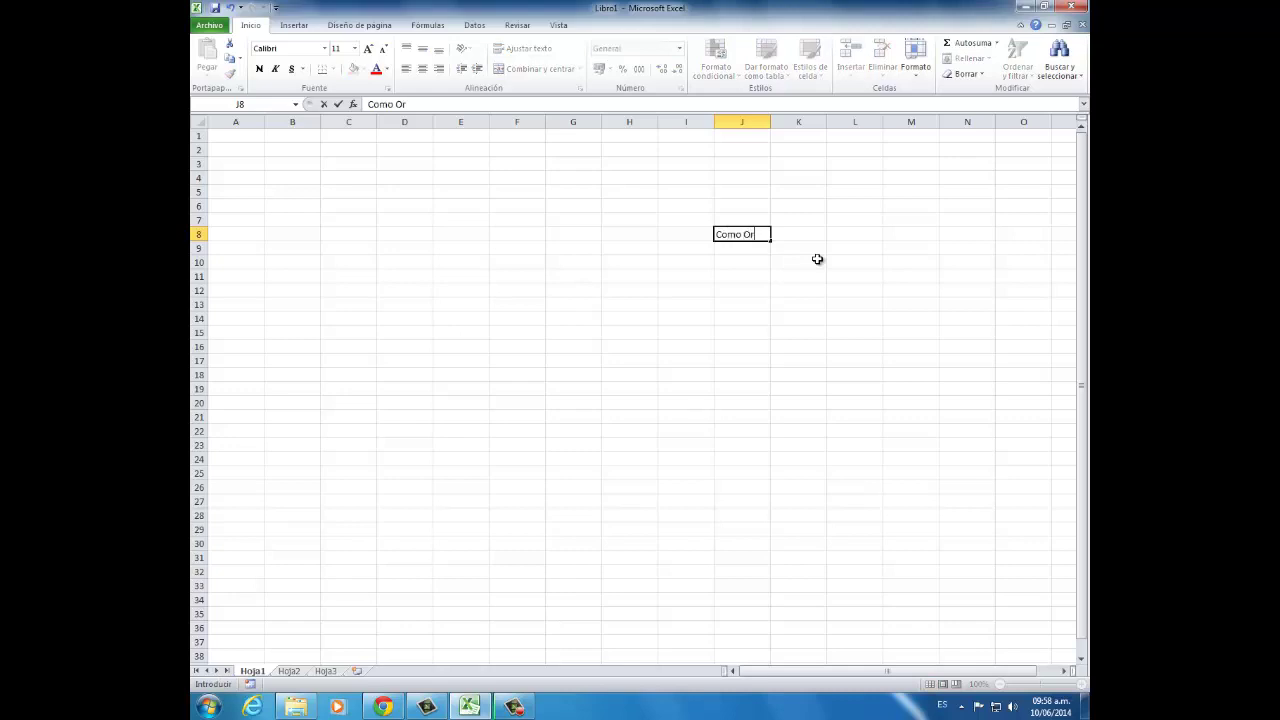
pyautogui.write('denar Alfabe')
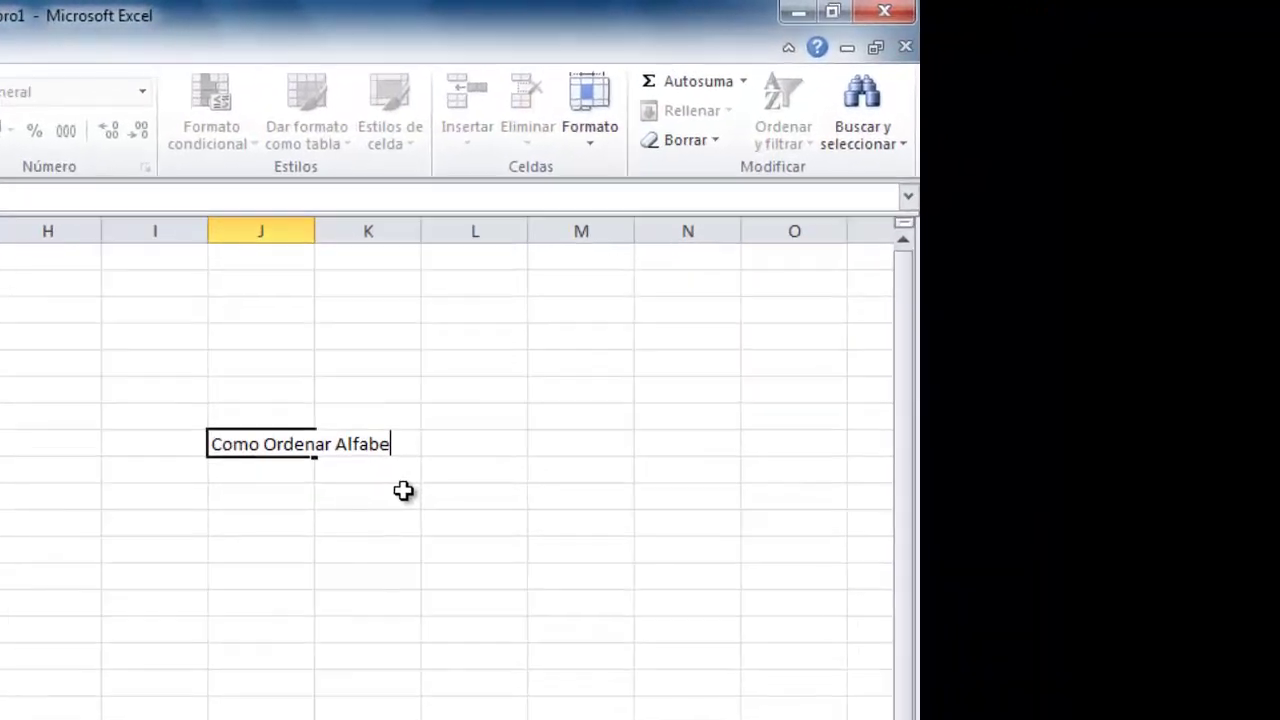
pyautogui.write('ticamente')
pyautogui.press('Return')
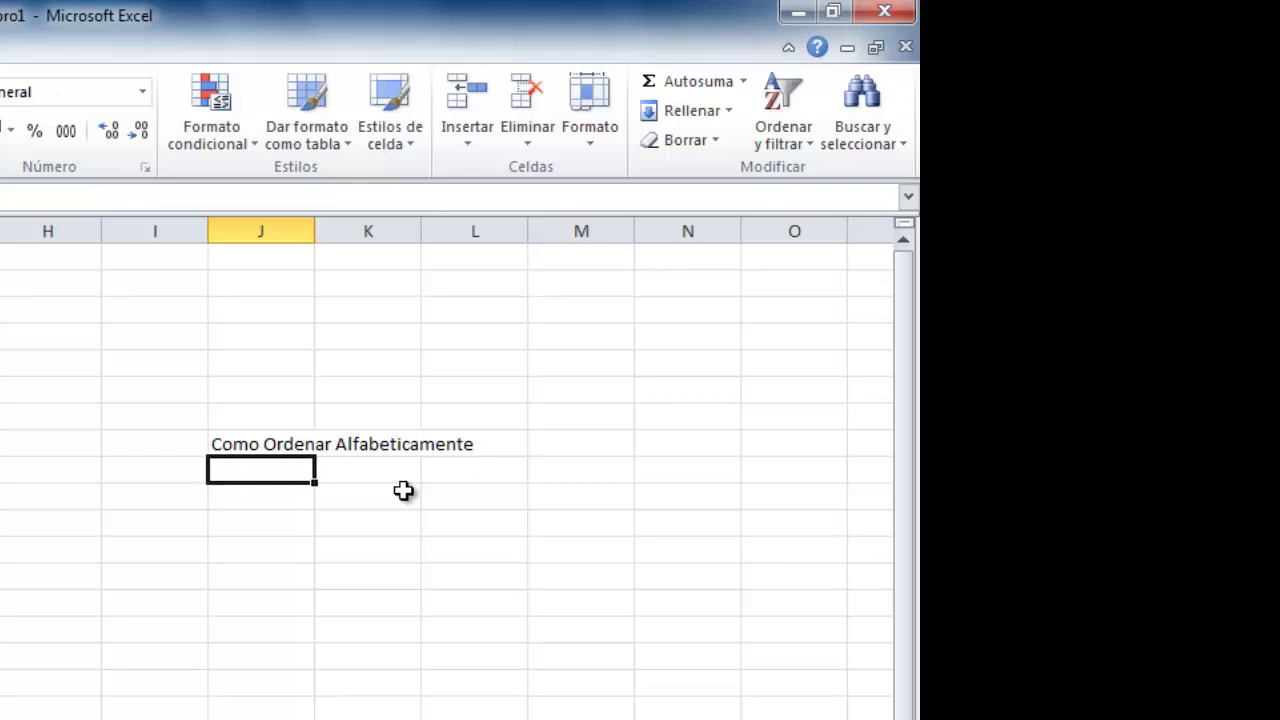
# Add the apology note about missing audio and microphone problems in J9.
pyautogui.write('Perdón por ')
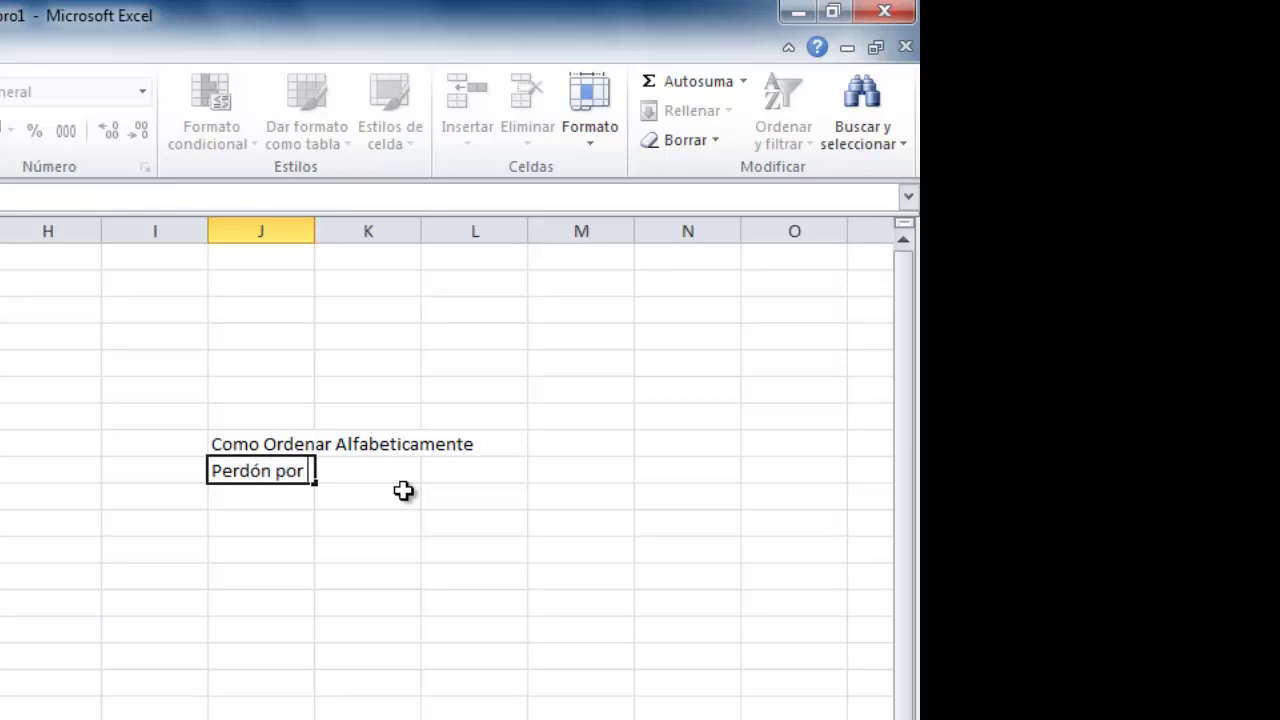
pyautogui.write('la carencia')
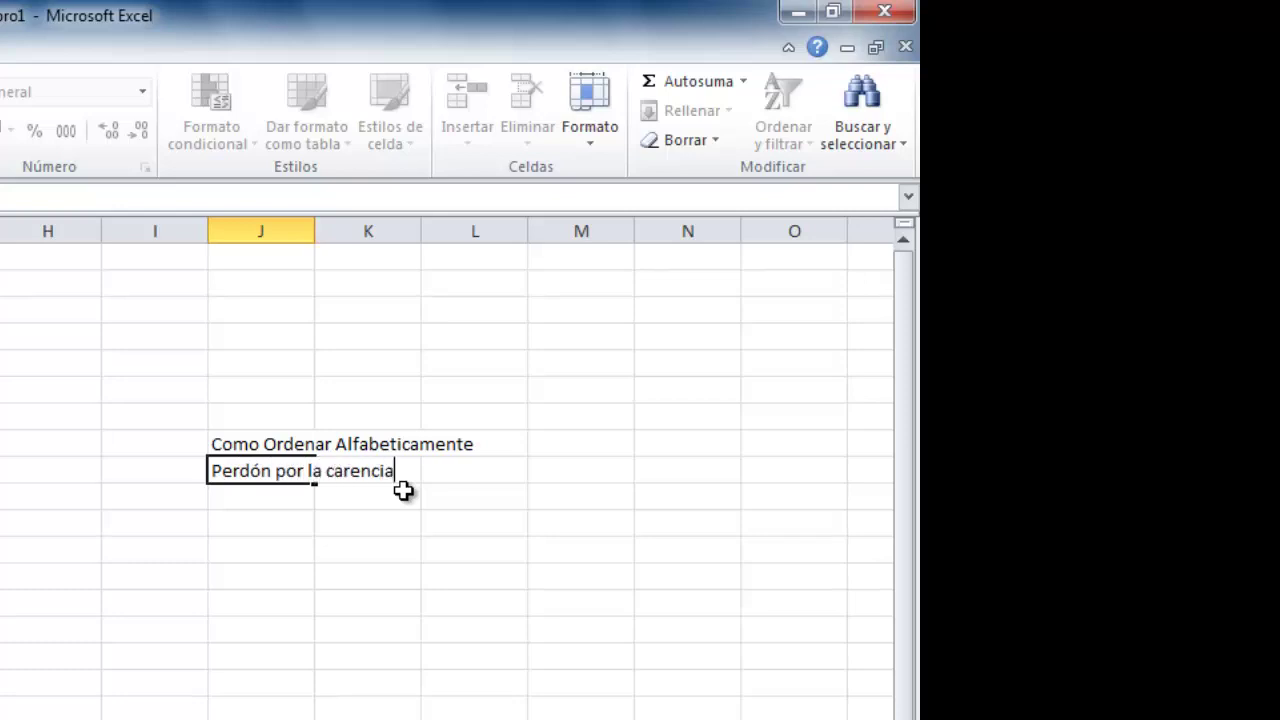
pyautogui.write(' de audio')
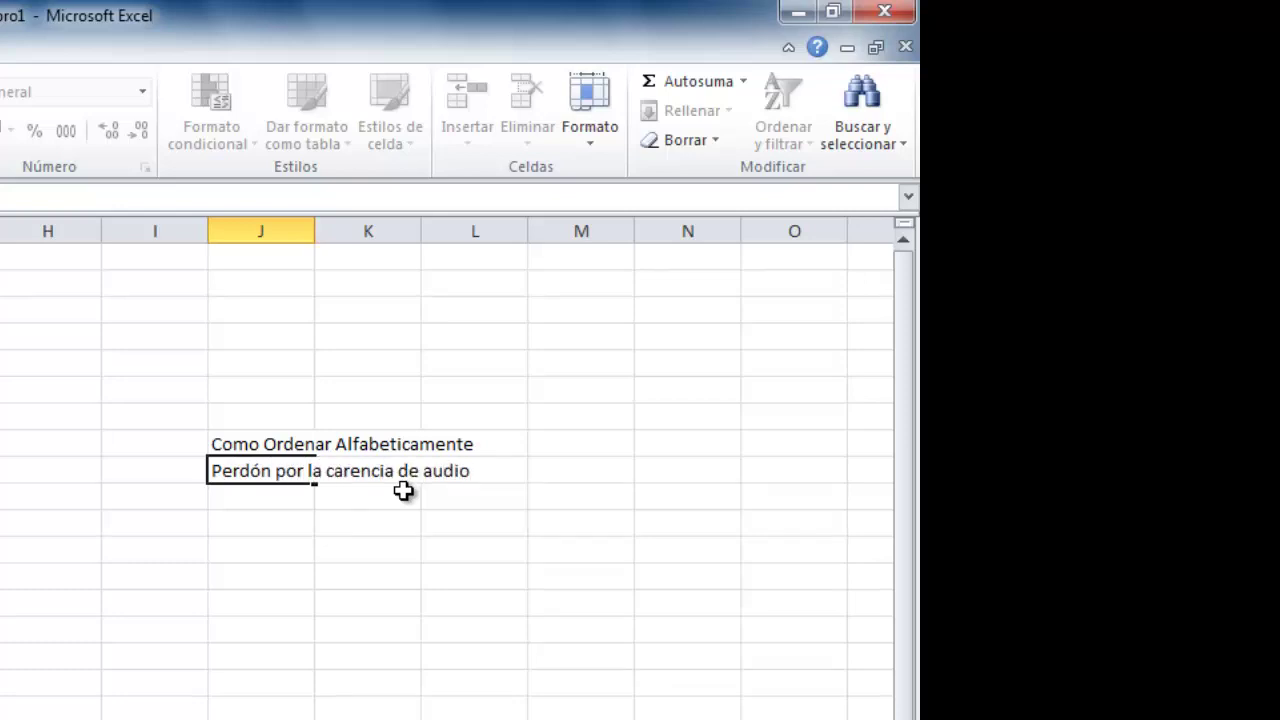
pyautogui.write(', tuve problemas')
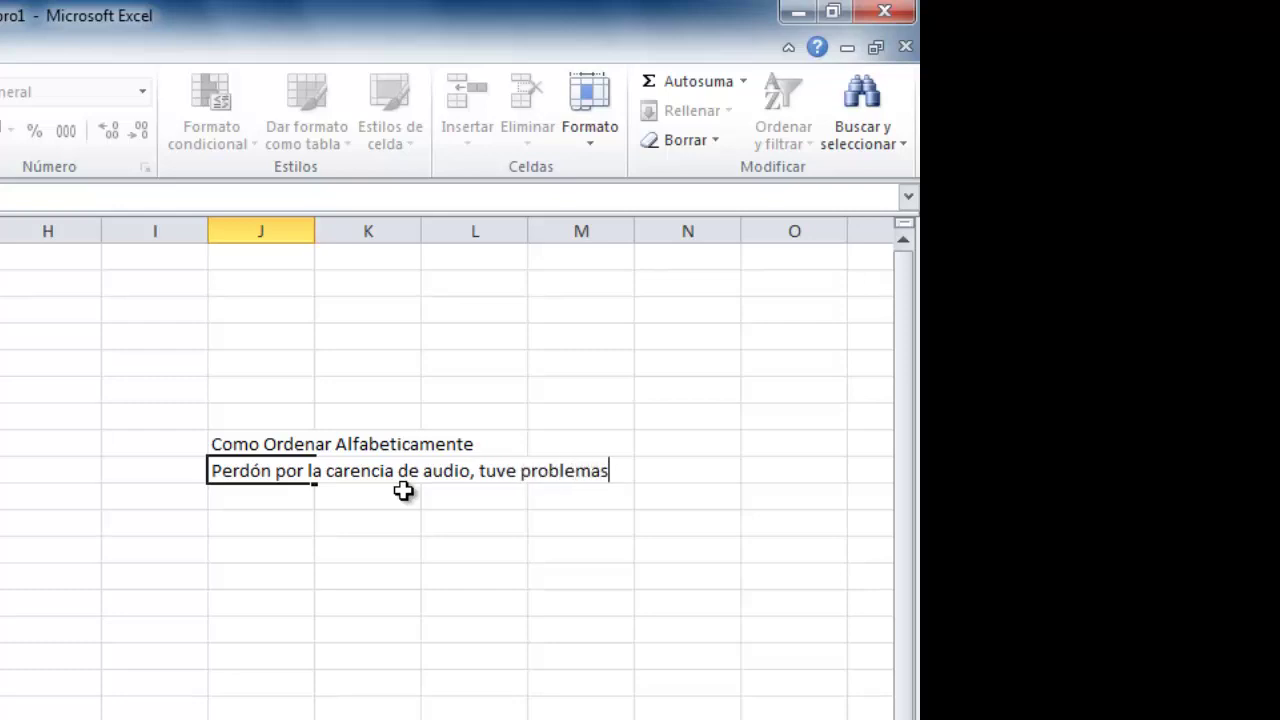
pyautogui.write(' con el micro')
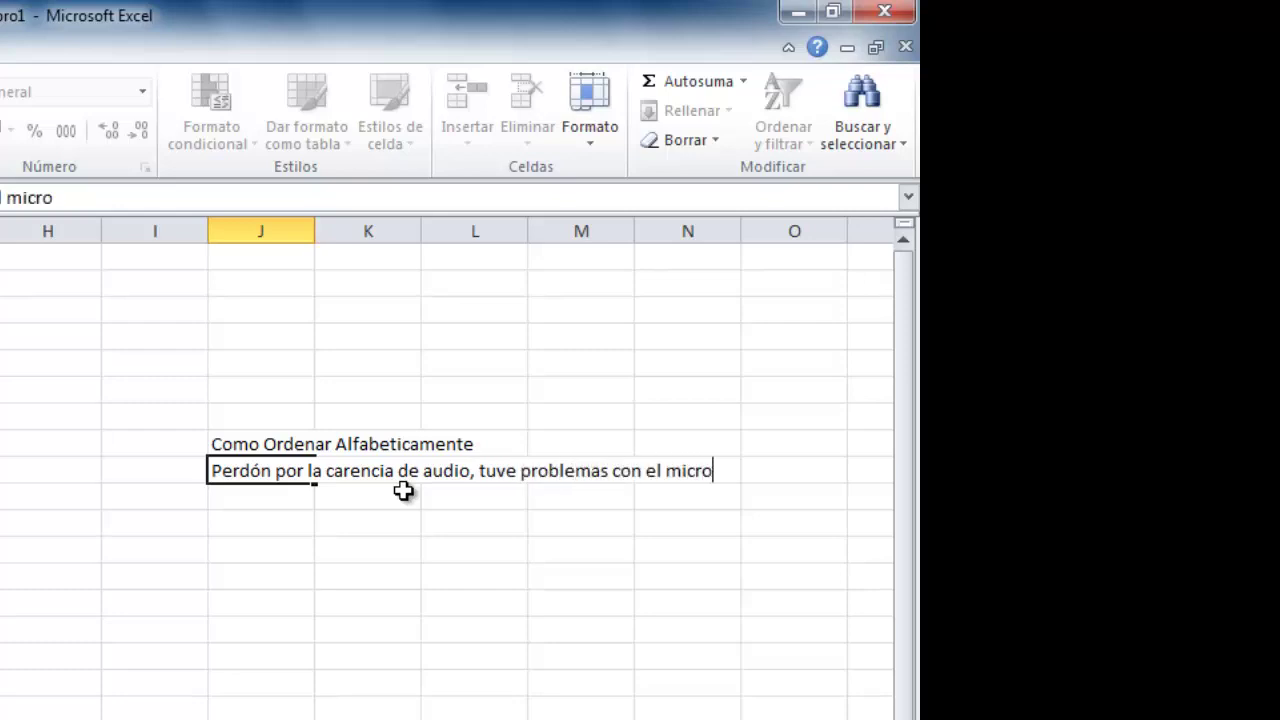
pyautogui.write('fono.')
pyautogui.press('Return')
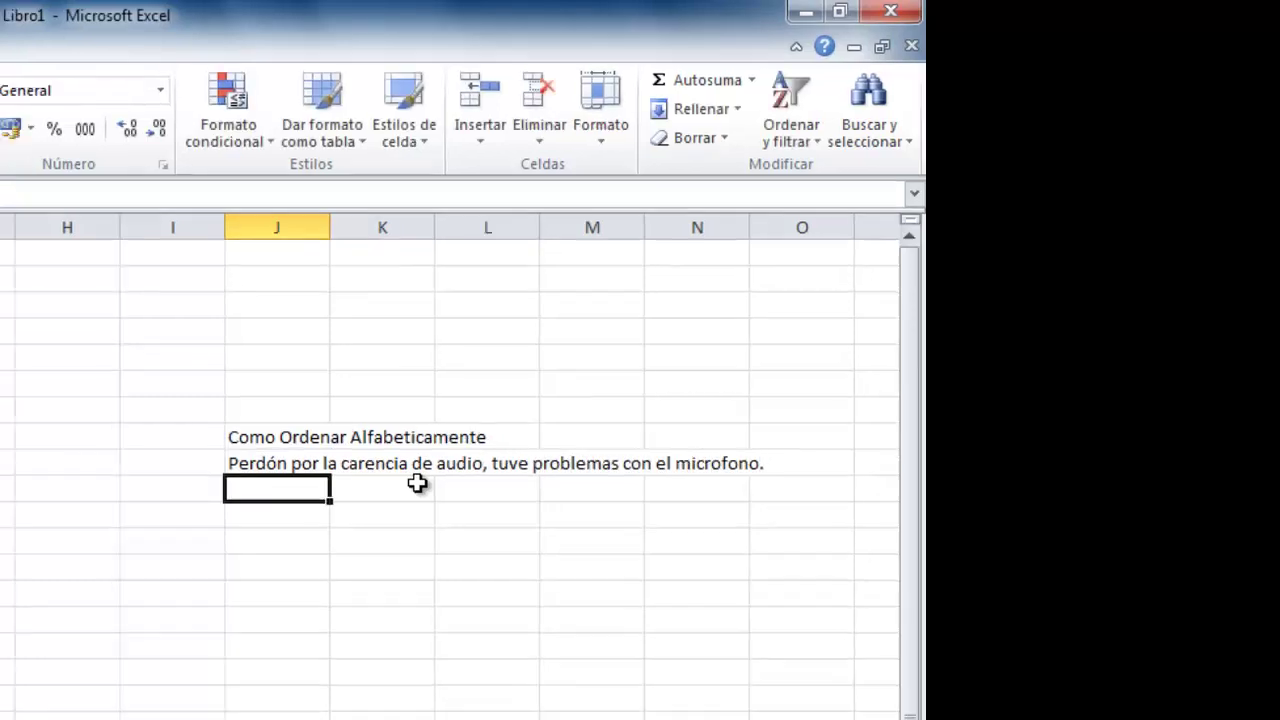
pyautogui.press('Left')
pyautogui.press('Left')
pyautogui.press('Left')
pyautogui.press('Left')
pyautogui.press('Left')
pyautogui.press('Left')
pyautogui.press('Left')
pyautogui.press('Left')
pyautogui.press('Left')
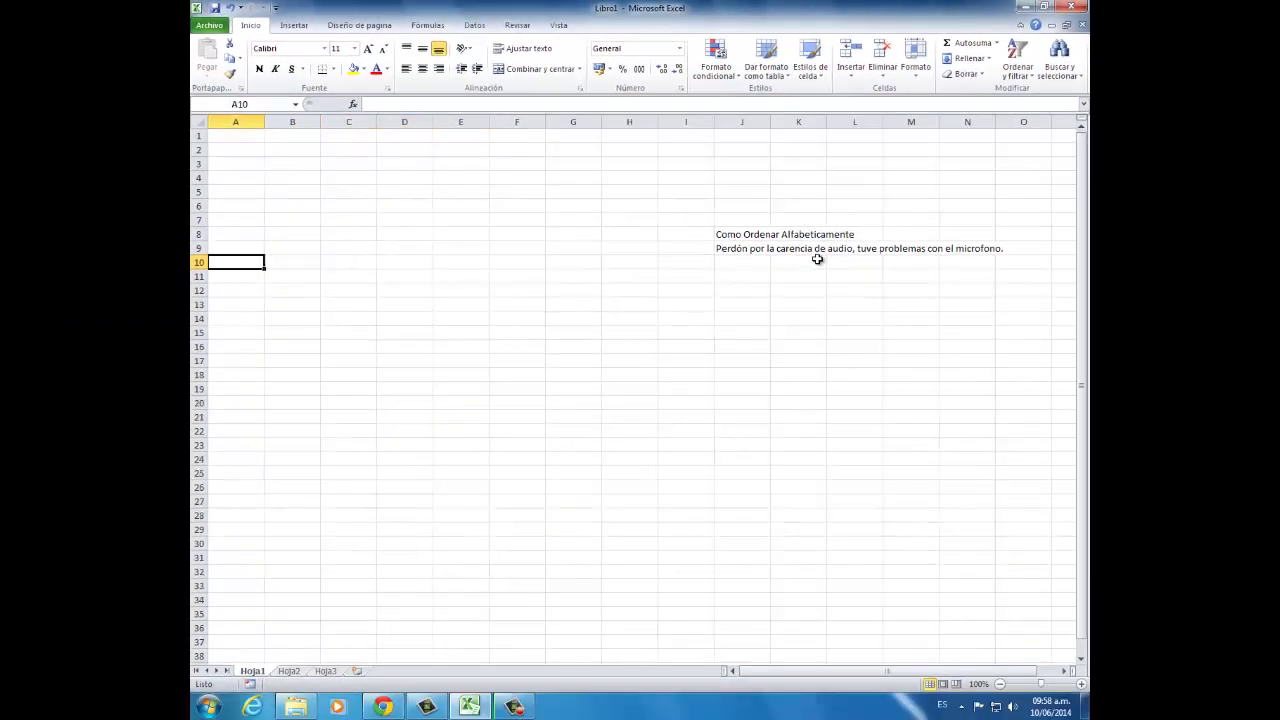
pyautogui.press('Up')
pyautogui.press('Up')
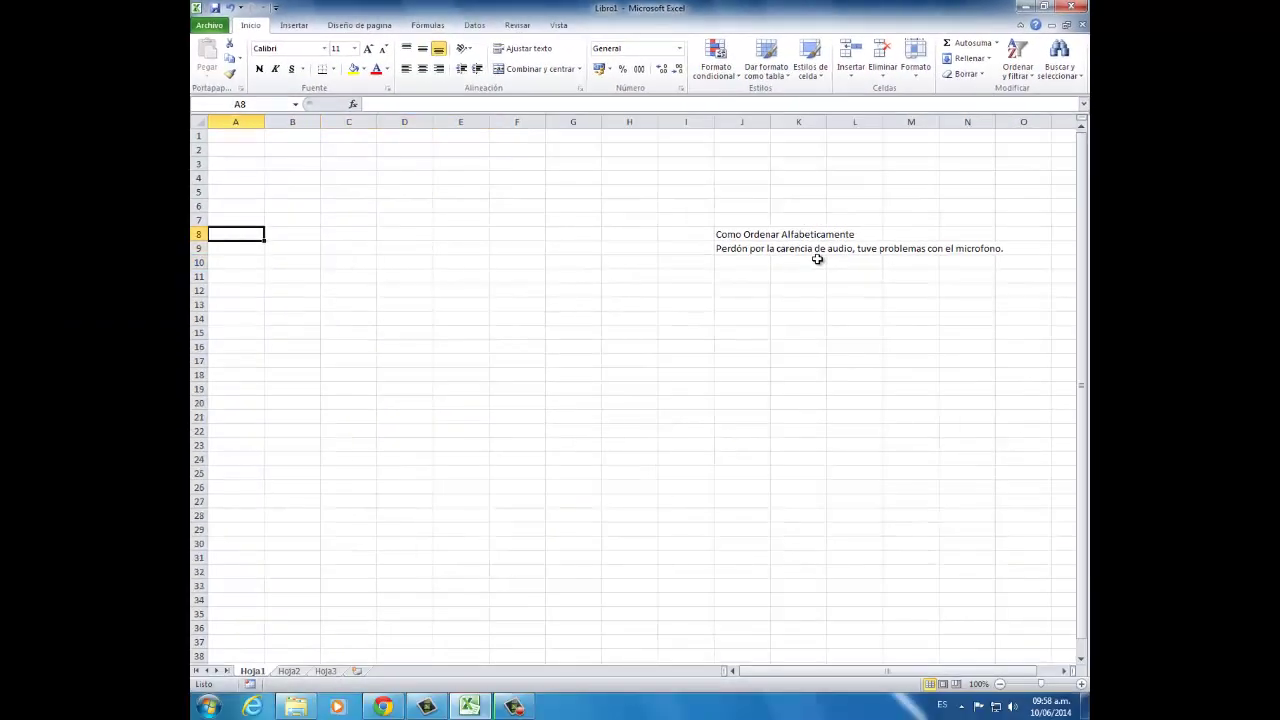
pyautogui.press('Up')
pyautogui.press('Up')
pyautogui.press('Up')
pyautogui.press('Up')
# Enter 1, 2, 3 in B3:B5 and fill the series down to 18 in B20.
pyautogui.press('Right')
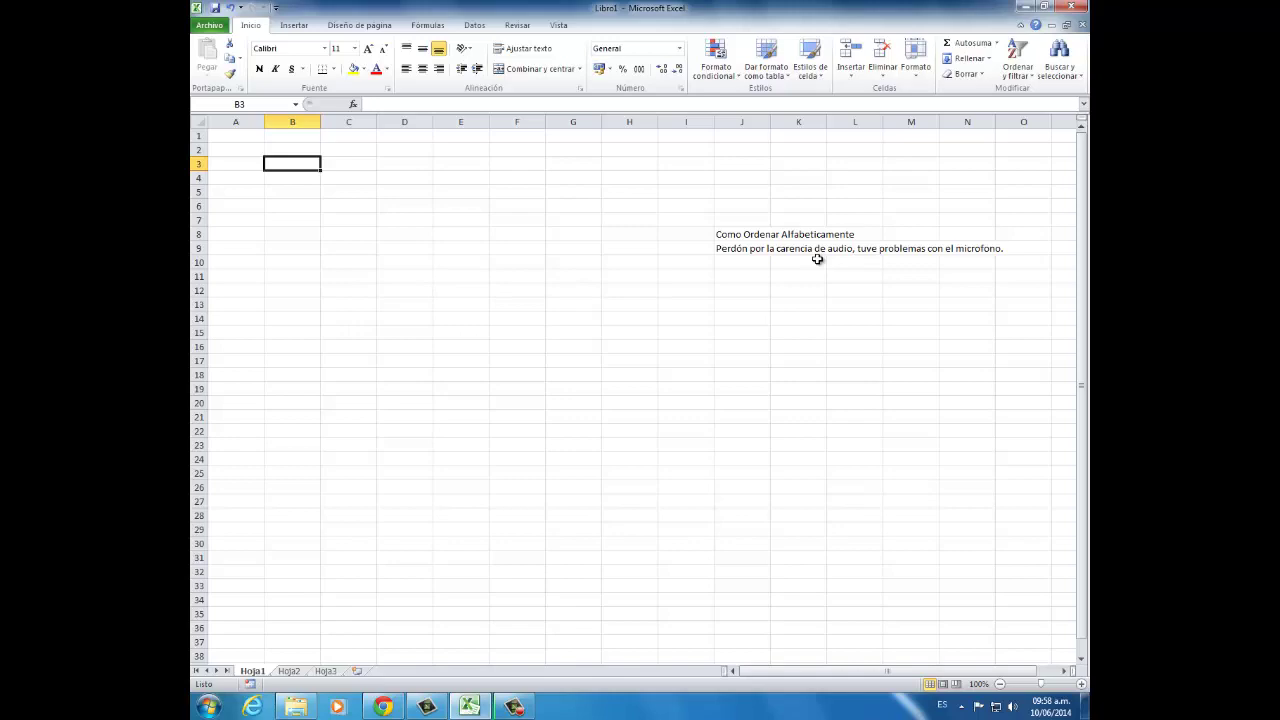
pyautogui.write('1')
pyautogui.press('Return')
pyautogui.write('2')
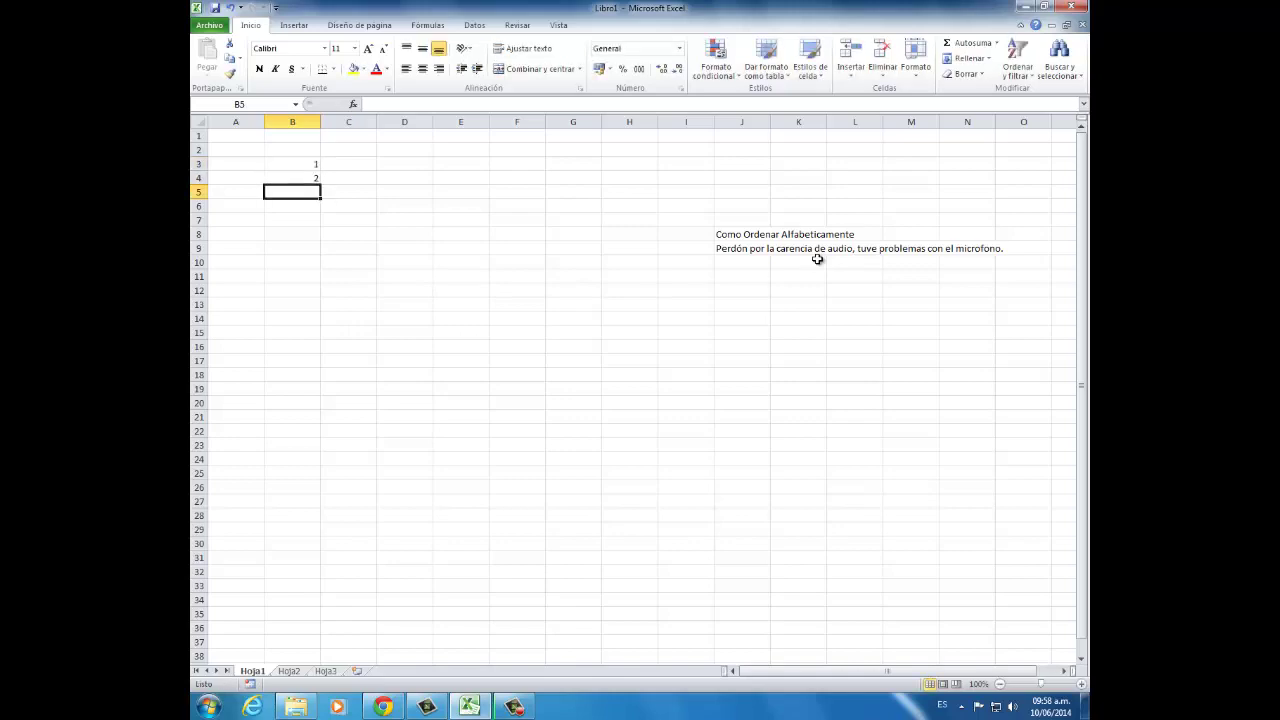
pyautogui.press('Return')
pyautogui.write('3')
pyautogui.press('Up')
pyautogui.press('Up')
pyautogui.hotkey('shift', 'Down')
pyautogui.hotkey('shift', 'Down')
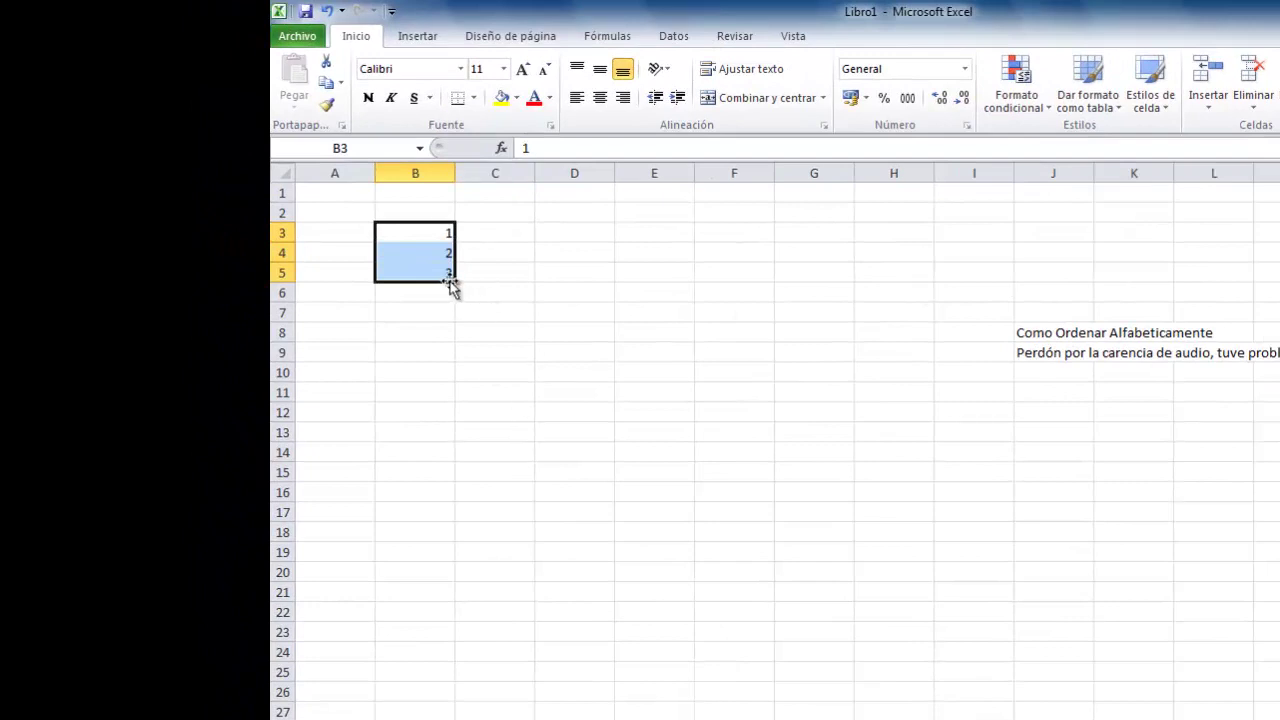
pyautogui.moveTo(454, 283); pyautogui.dragTo(447, 536)
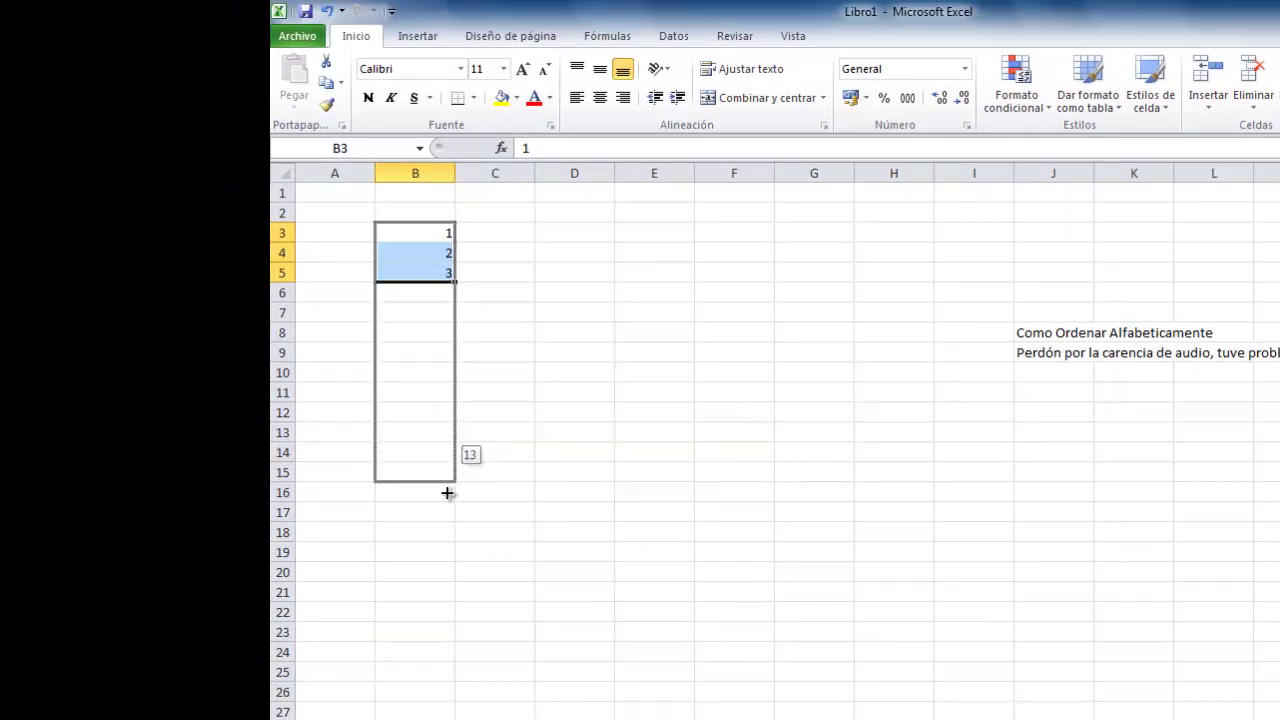
pyautogui.moveTo(447, 536); pyautogui.dragTo(449, 576)
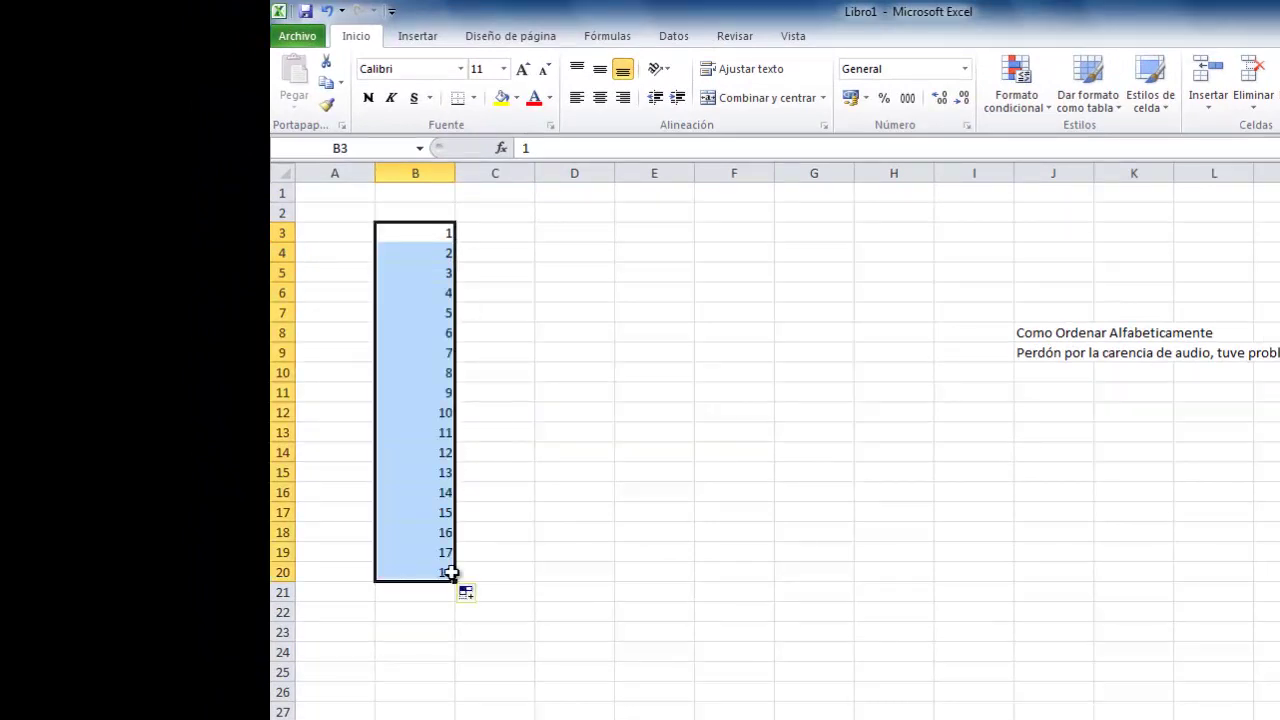
pyautogui.click(487, 232)
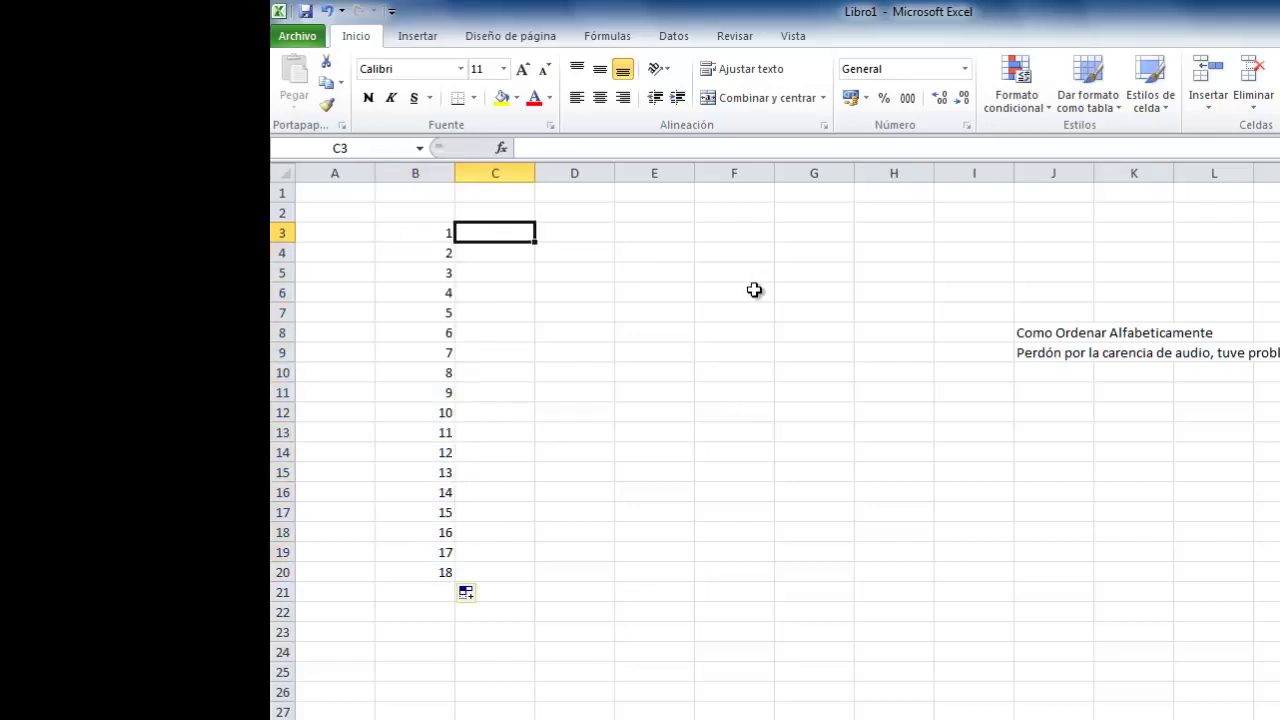
# Enter quantities 25, 10, 25, 44, 88, 78, 42, 33, 10 in C3:C11.
pyautogui.write('25')
pyautogui.press('Return')
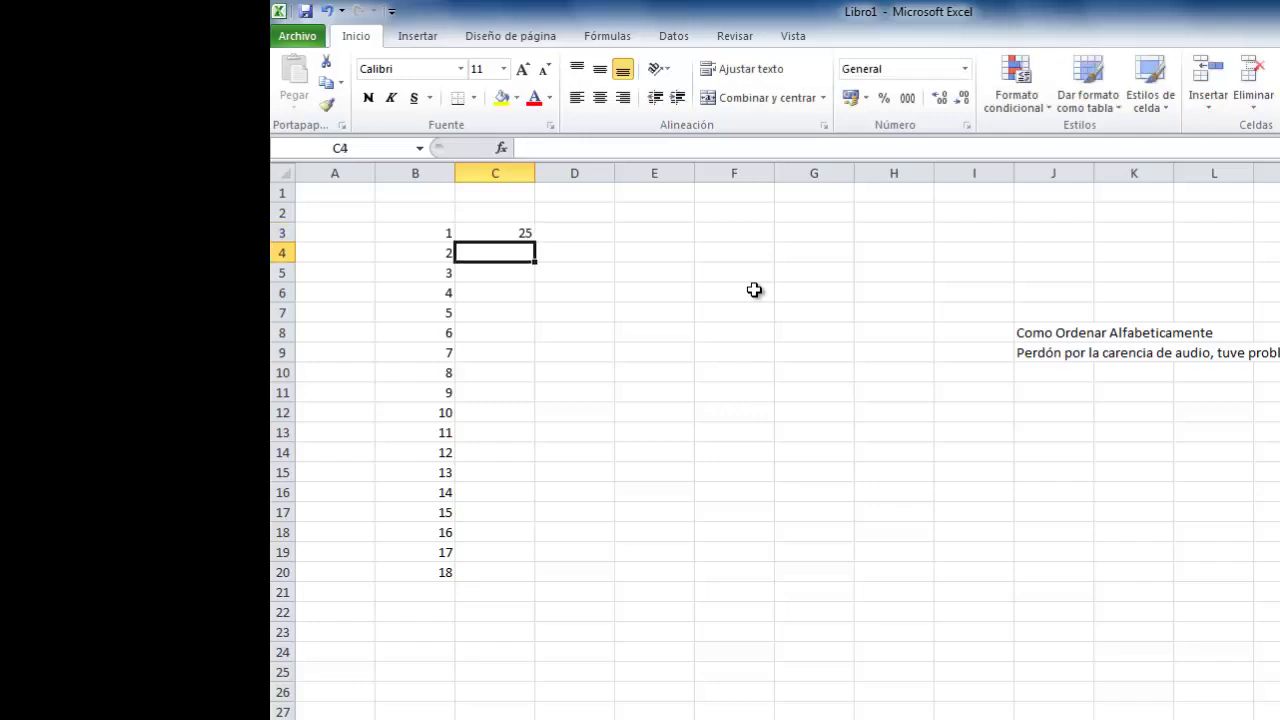
pyautogui.write('10')
pyautogui.press('Return')
pyautogui.write('25')
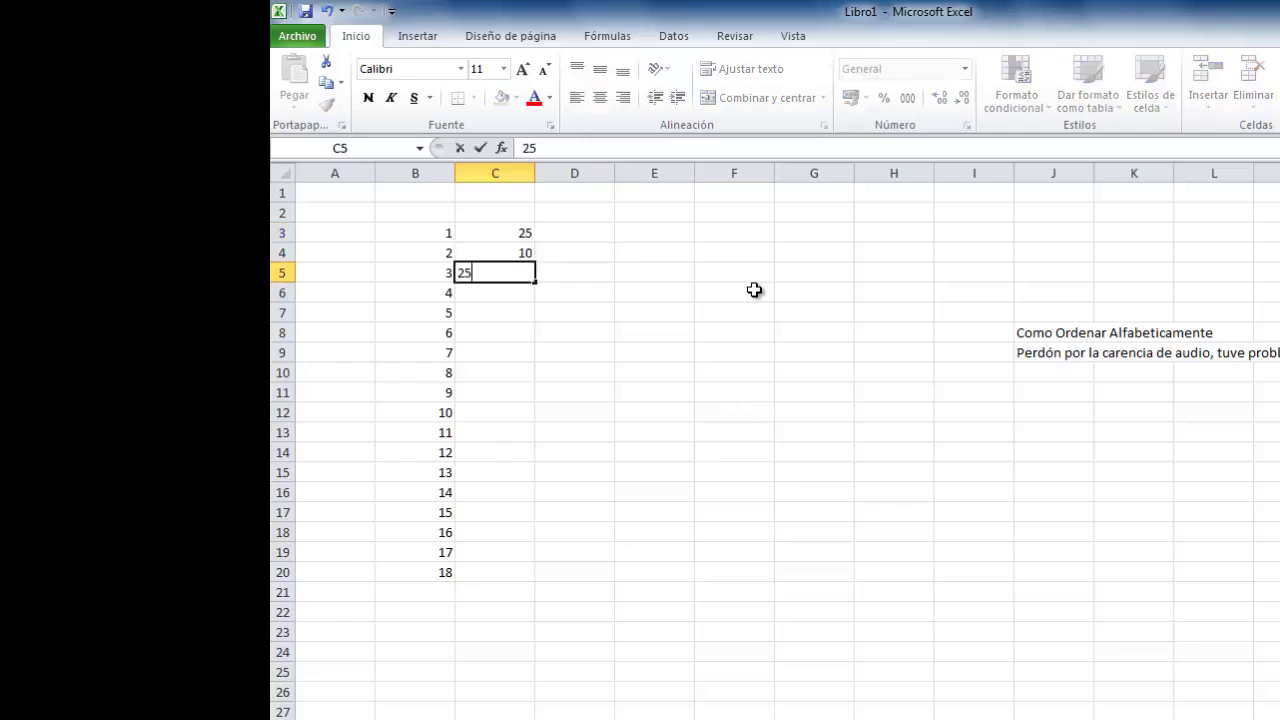
pyautogui.press('Return')
pyautogui.write('44')
pyautogui.press('Return')
pyautogui.write('88')
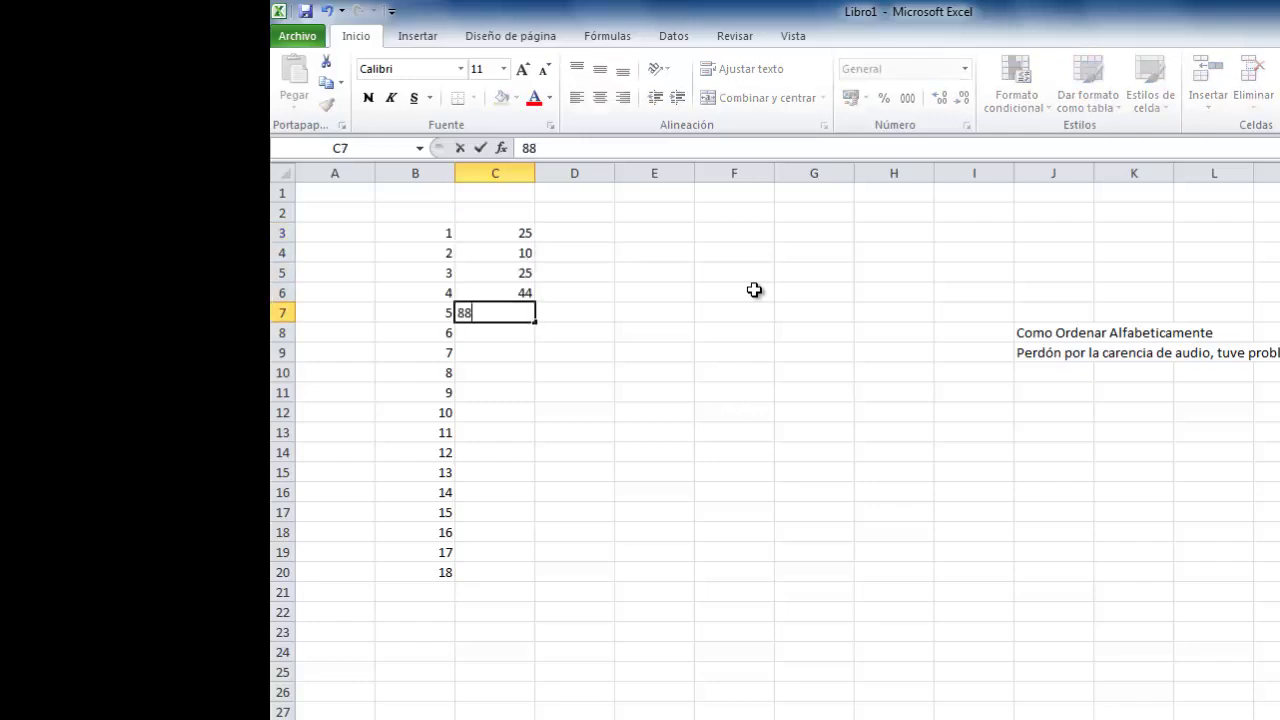
pyautogui.press('Return')
pyautogui.write('78')
pyautogui.press('Return')
pyautogui.write('42')
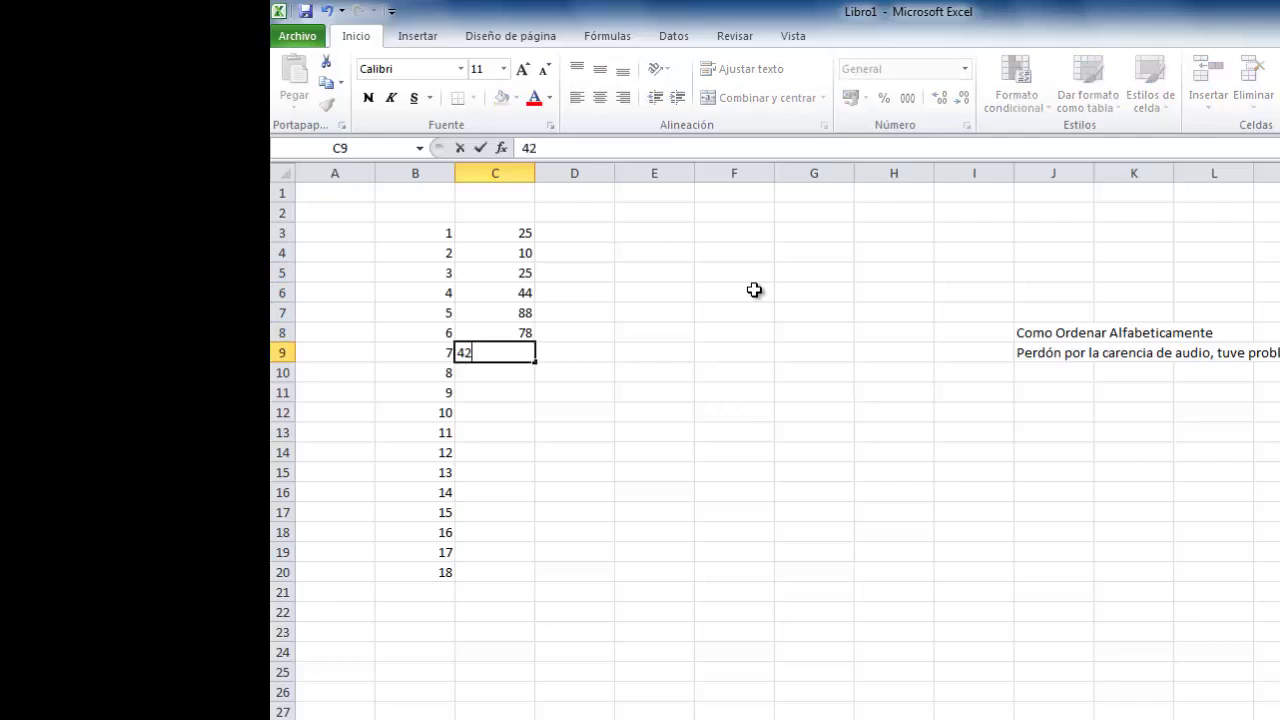
pyautogui.press('Return')
pyautogui.write('33')
pyautogui.press('Return')
pyautogui.write('10')
pyautogui.press('Return')
# Enter quantities 12, 15, 88, 66, 88, 90, 100, 48, 45 in C12:C20.
pyautogui.write('12')
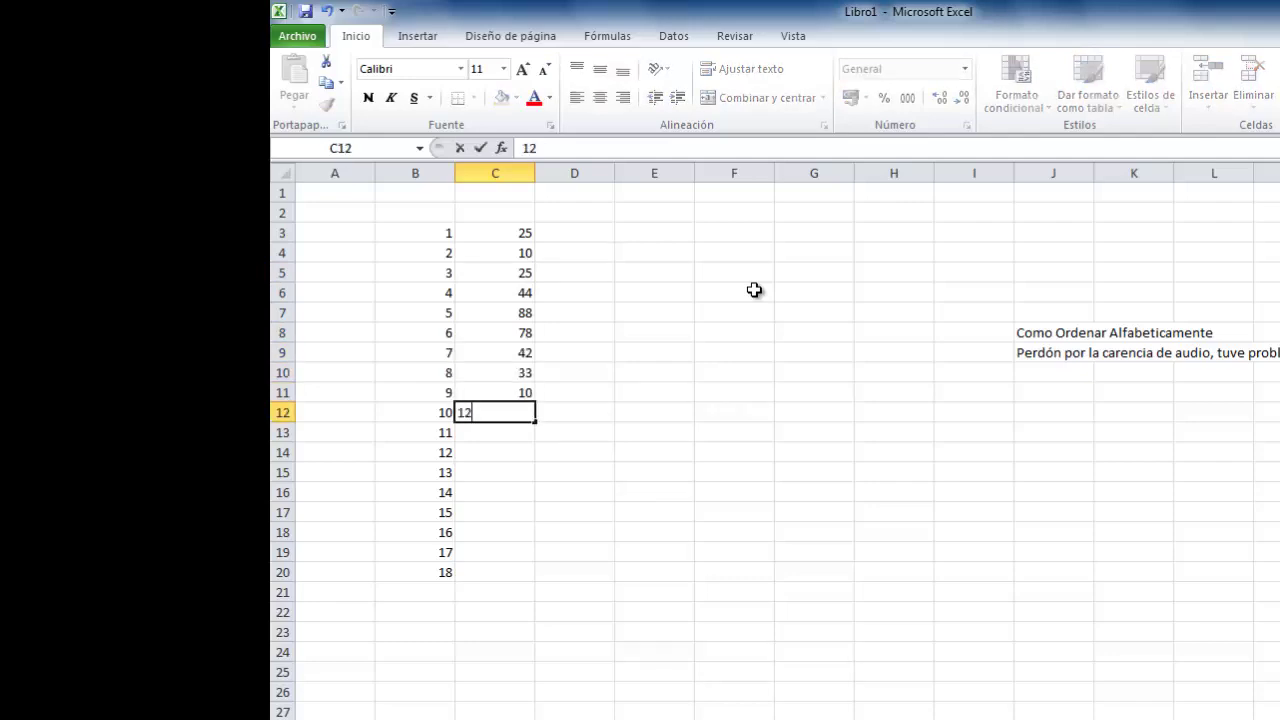
pyautogui.press('Return')
pyautogui.write('15')
pyautogui.press('Return')
pyautogui.write('88')
pyautogui.press('Return')
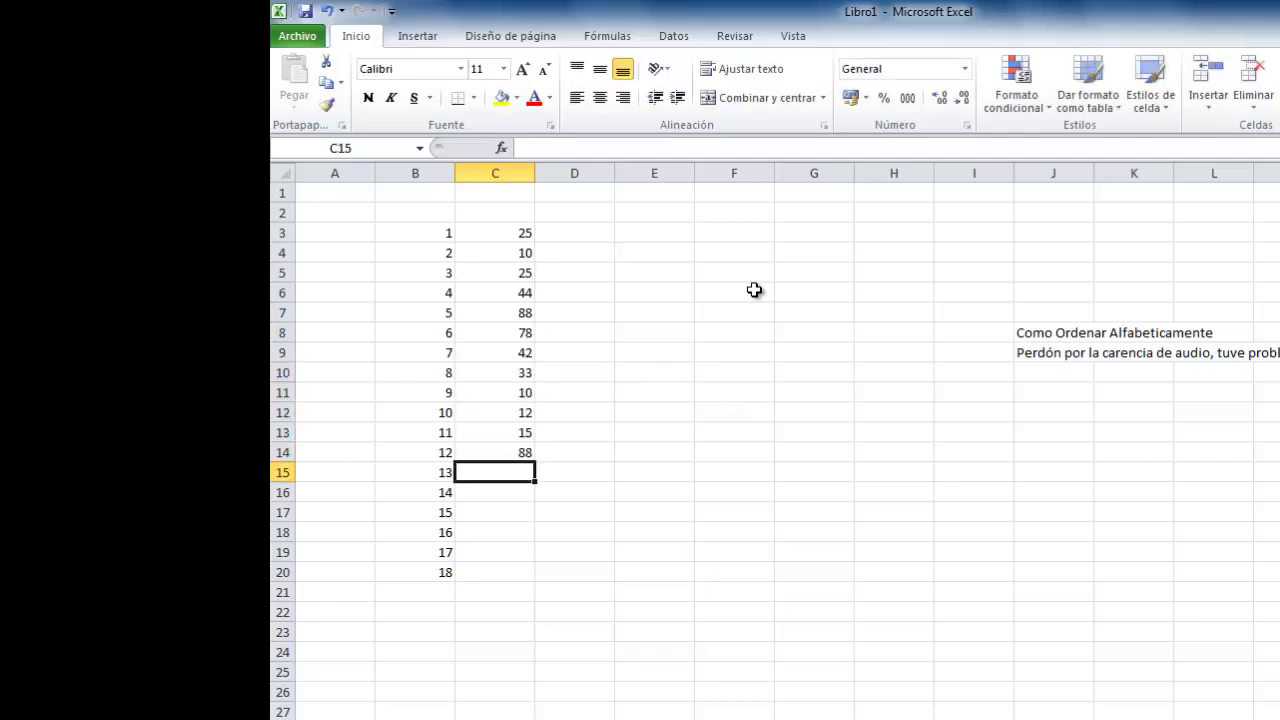
pyautogui.write('66')
pyautogui.press('Return')
pyautogui.write('88')
pyautogui.press('Return')
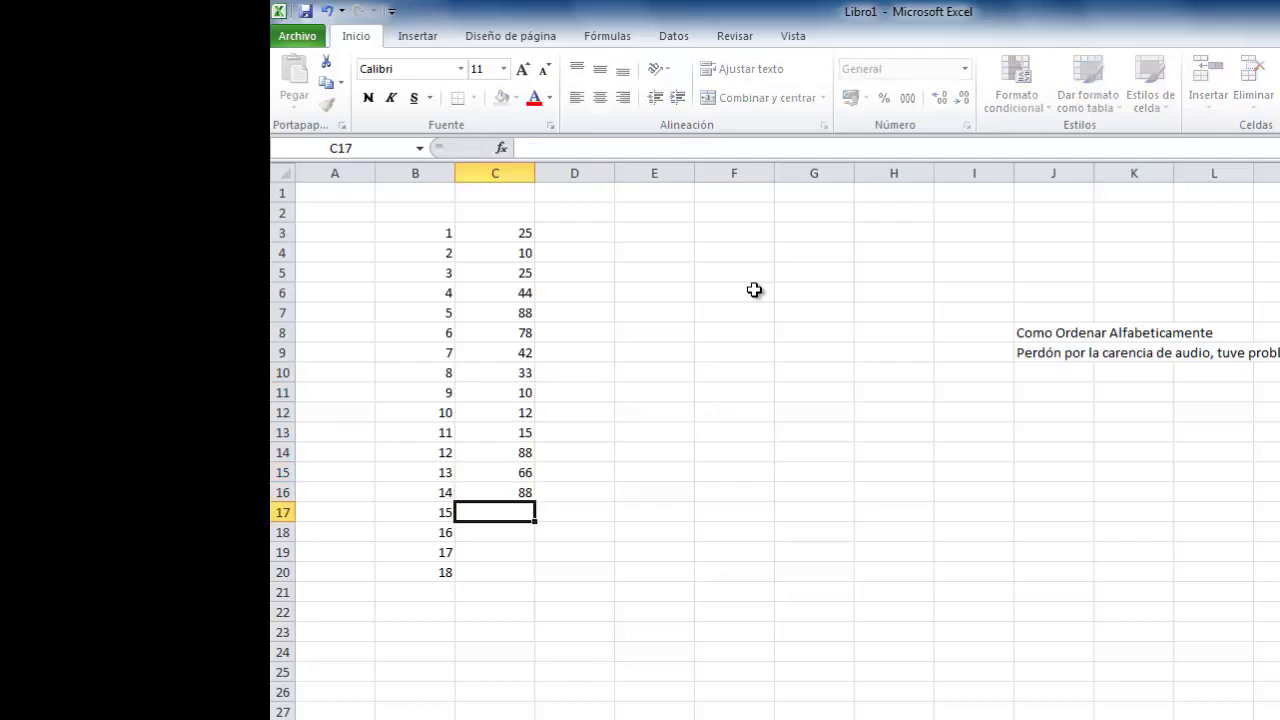
pyautogui.write('90')
pyautogui.press('Return')
pyautogui.write('100')
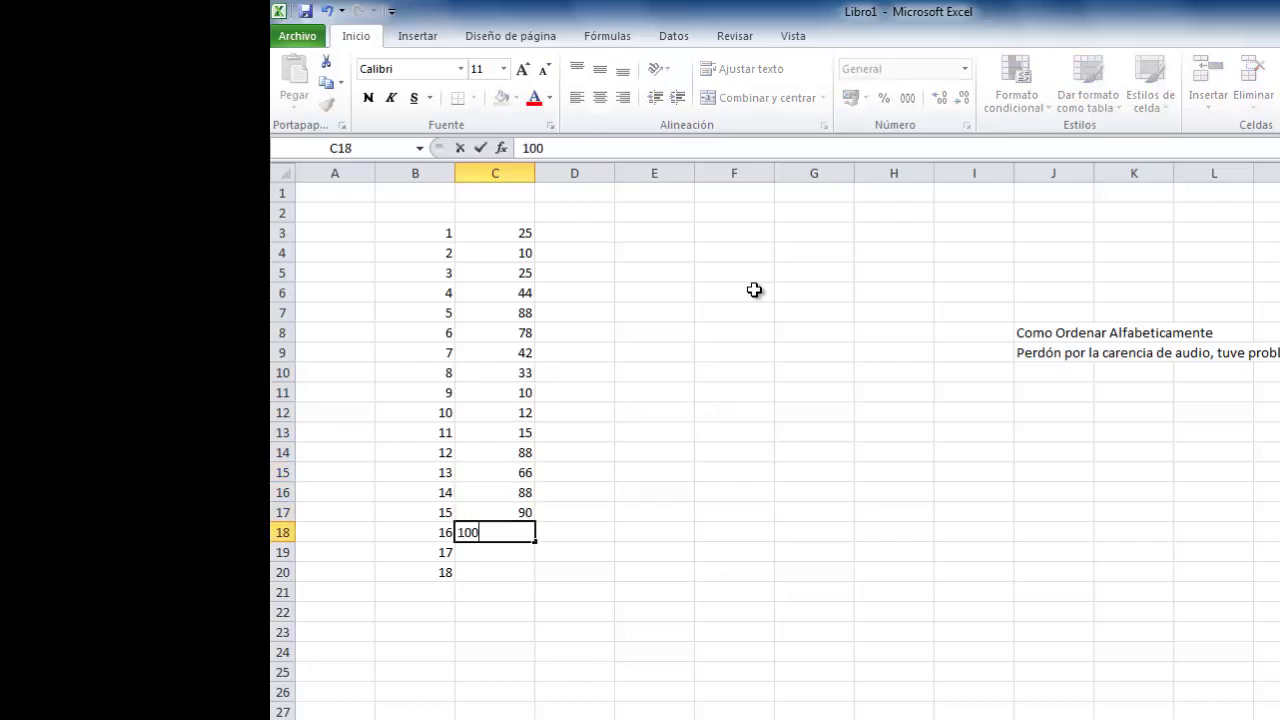
pyautogui.press('Return')
pyautogui.write('48')
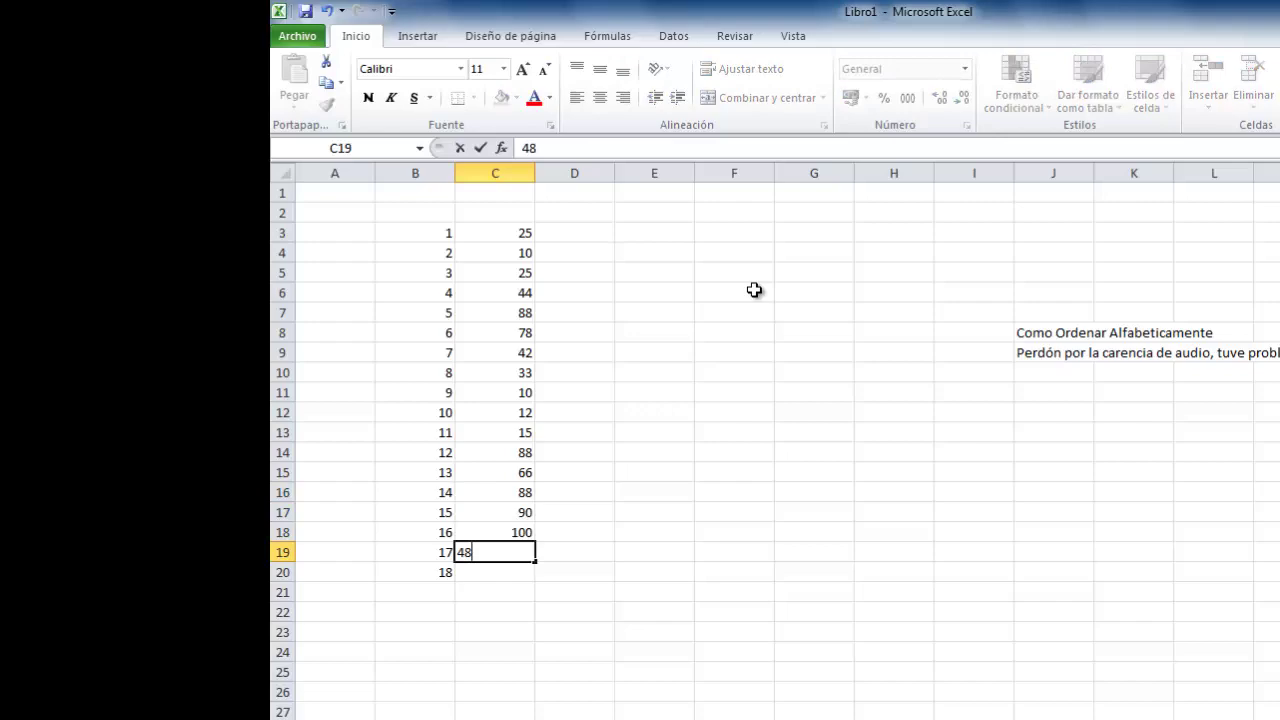
pyautogui.press('Return')
pyautogui.write('45')
pyautogui.press('Tab')
# Select the quantity values from C3 down to C19.
pyautogui.press('Up')
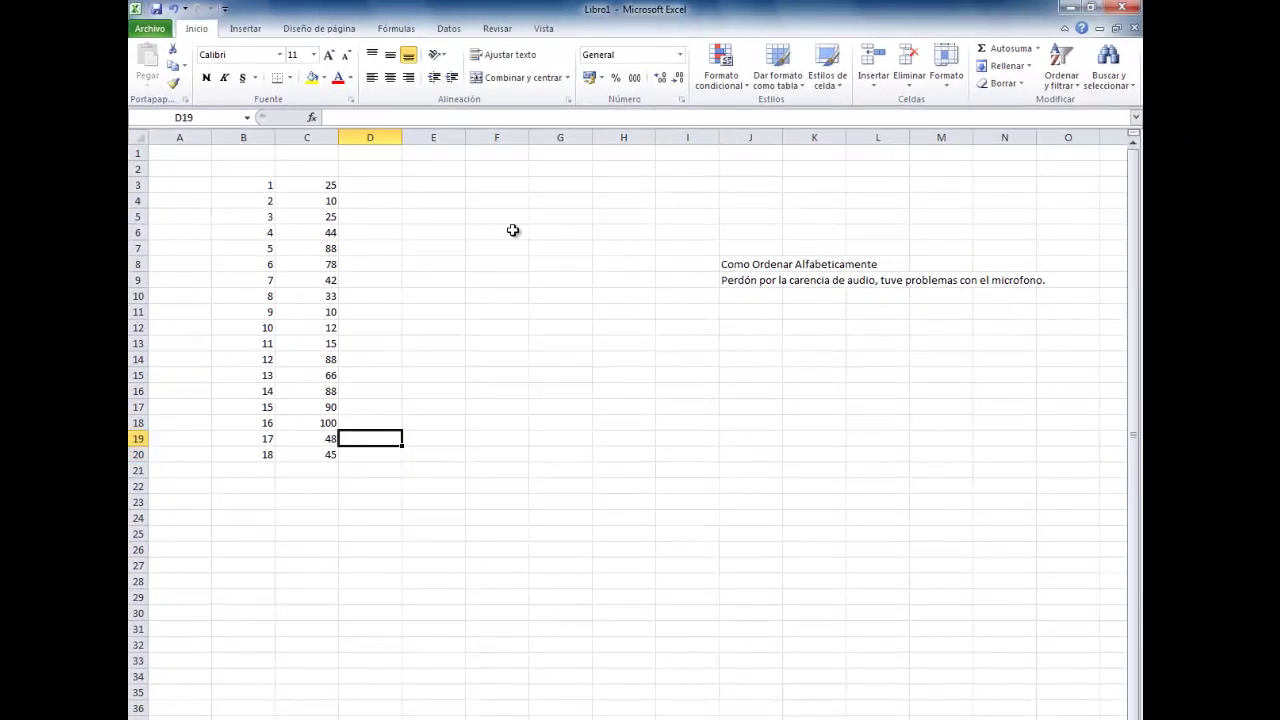
pyautogui.press('Up')
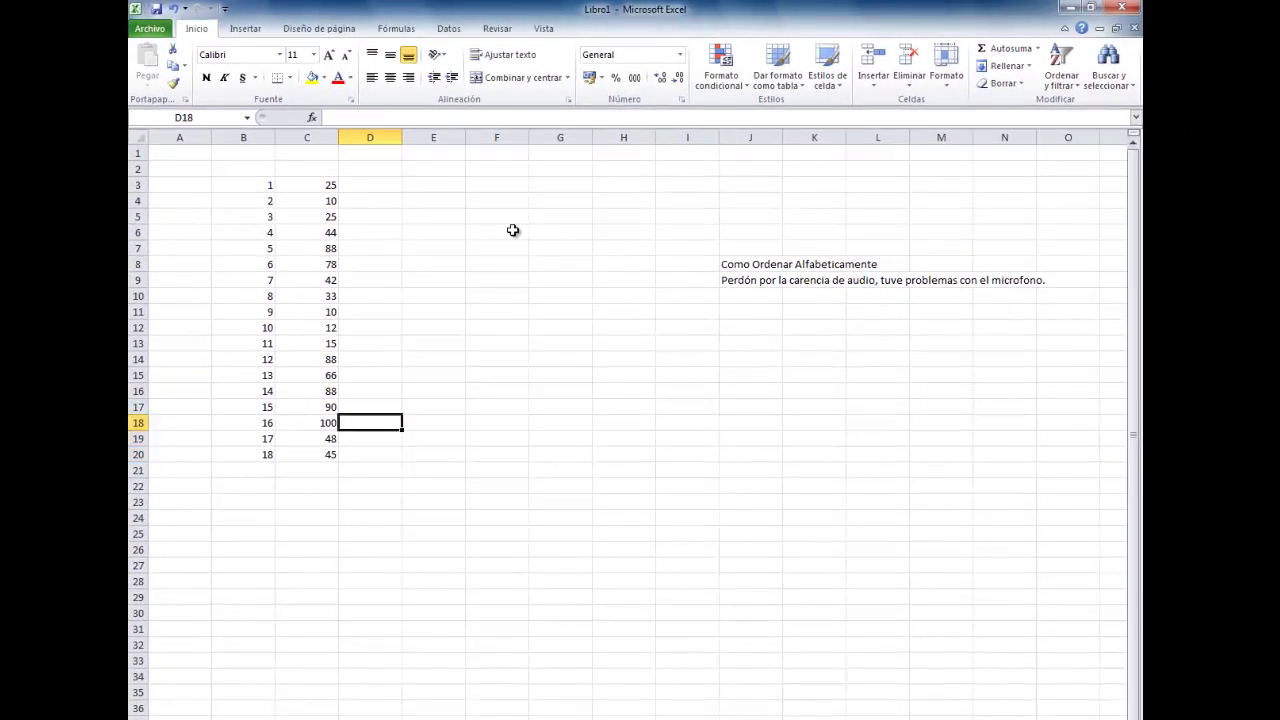
pyautogui.press('Up')
pyautogui.press('Up')
pyautogui.press('Up')
pyautogui.press('Up')
pyautogui.press('Up')
pyautogui.press('Up')
pyautogui.press('Up')
pyautogui.press('Left')
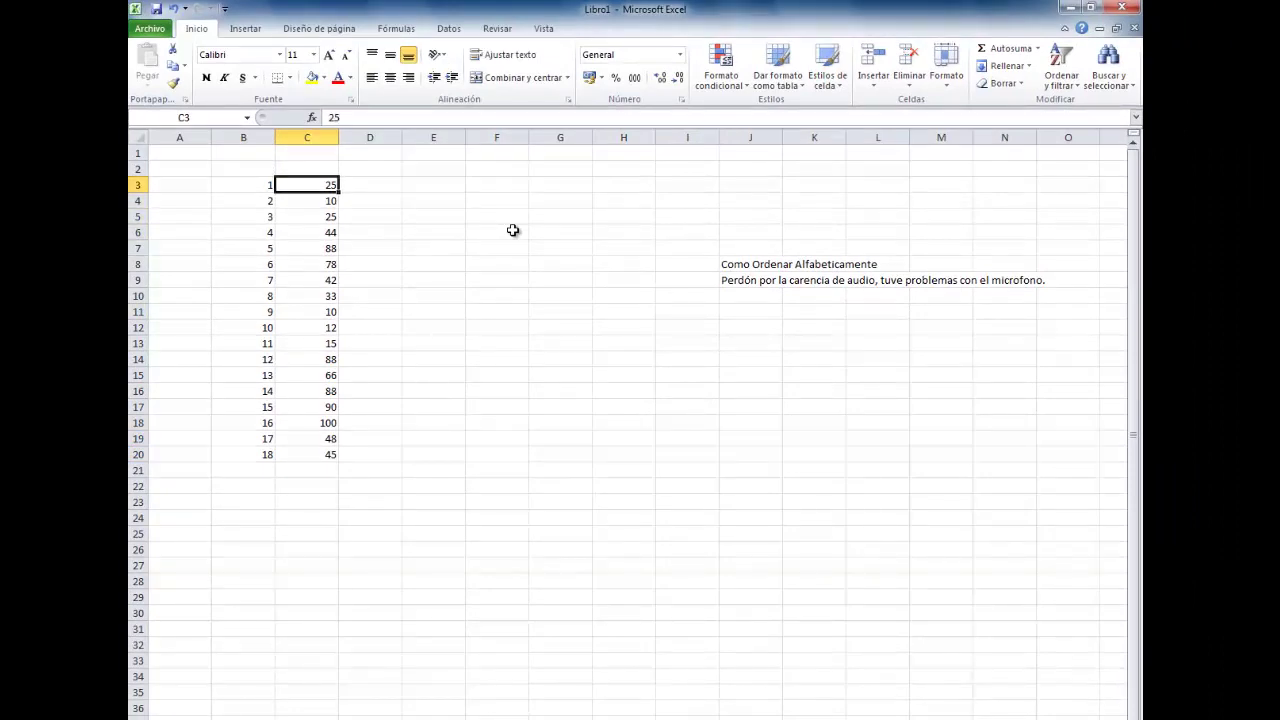
pyautogui.hotkey('shift', 'Down')
pyautogui.hotkey('shift', 'Down')
pyautogui.hotkey('shift', 'Down')
pyautogui.hotkey('shift', 'Down')
pyautogui.hotkey('shift', 'Down')
pyautogui.hotkey('shift', 'Down')
pyautogui.hotkey('shift', 'Down')
pyautogui.hotkey('shift', 'Down')
pyautogui.hotkey('shift', 'Down')
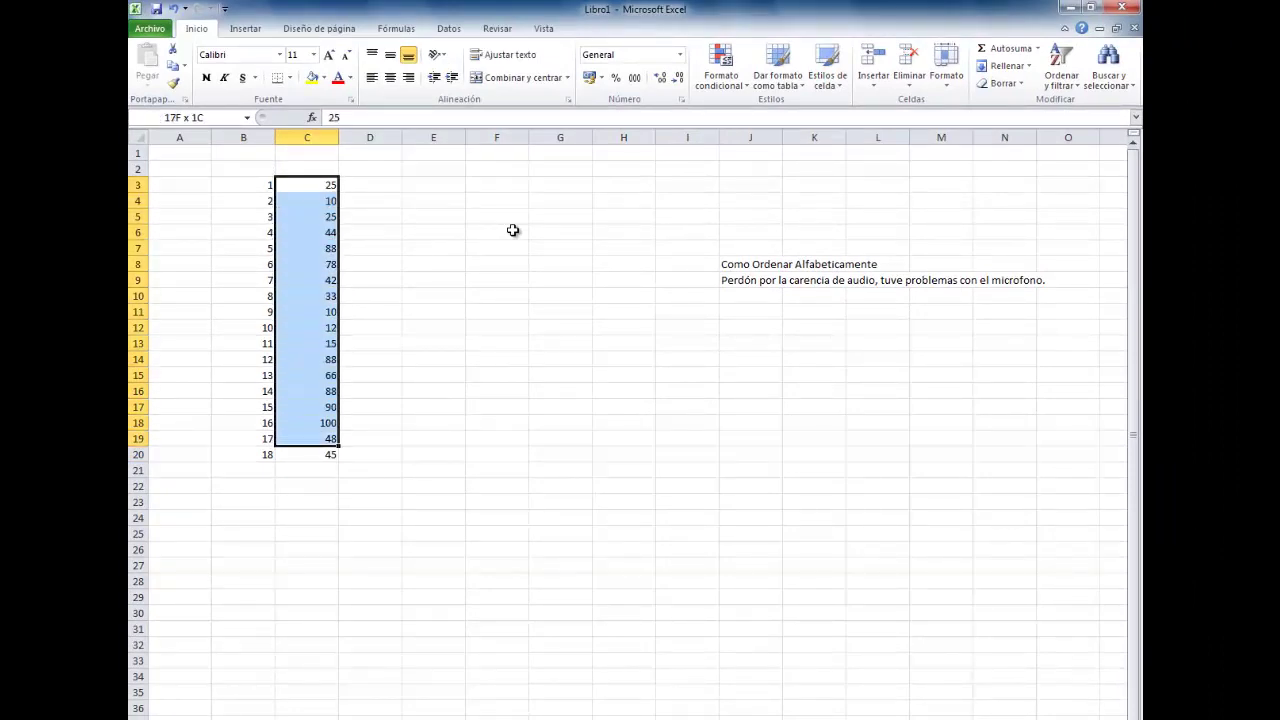
pyautogui.hotkey('shift', 'Down')
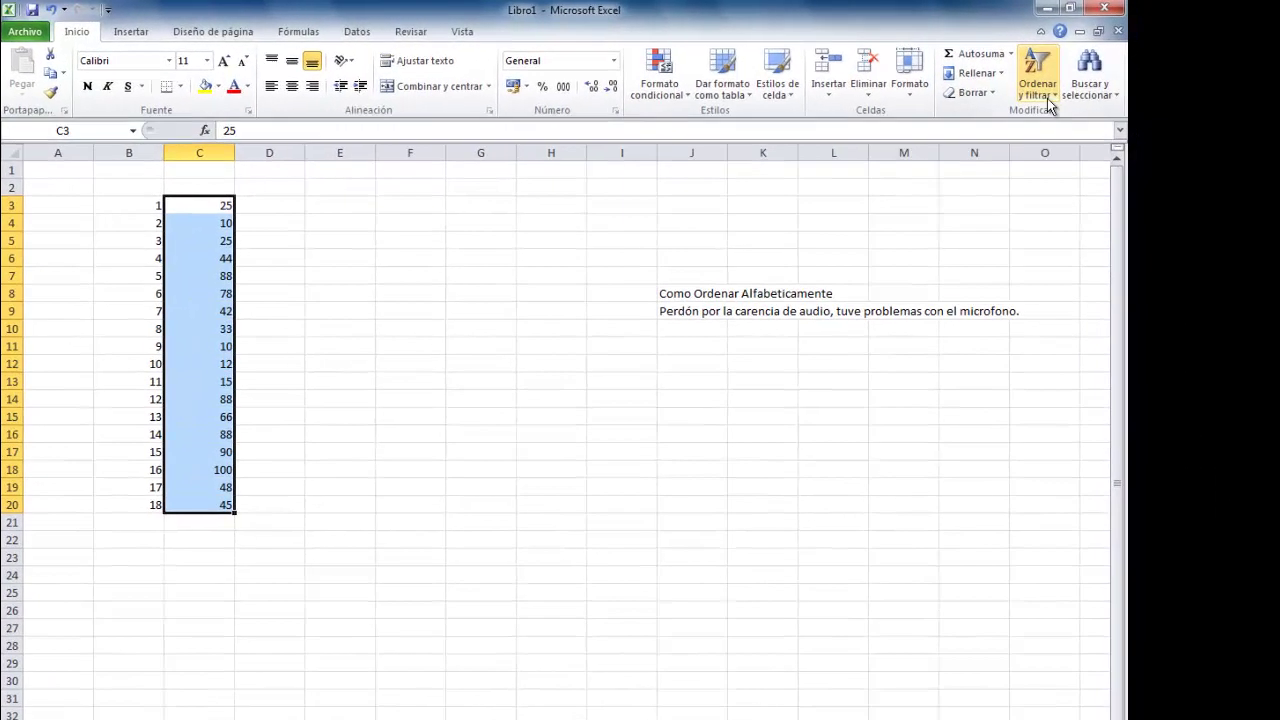
# Sort the column C quantities smallest to largest, continuing with the current selection only.
pyautogui.click(1070, 88)
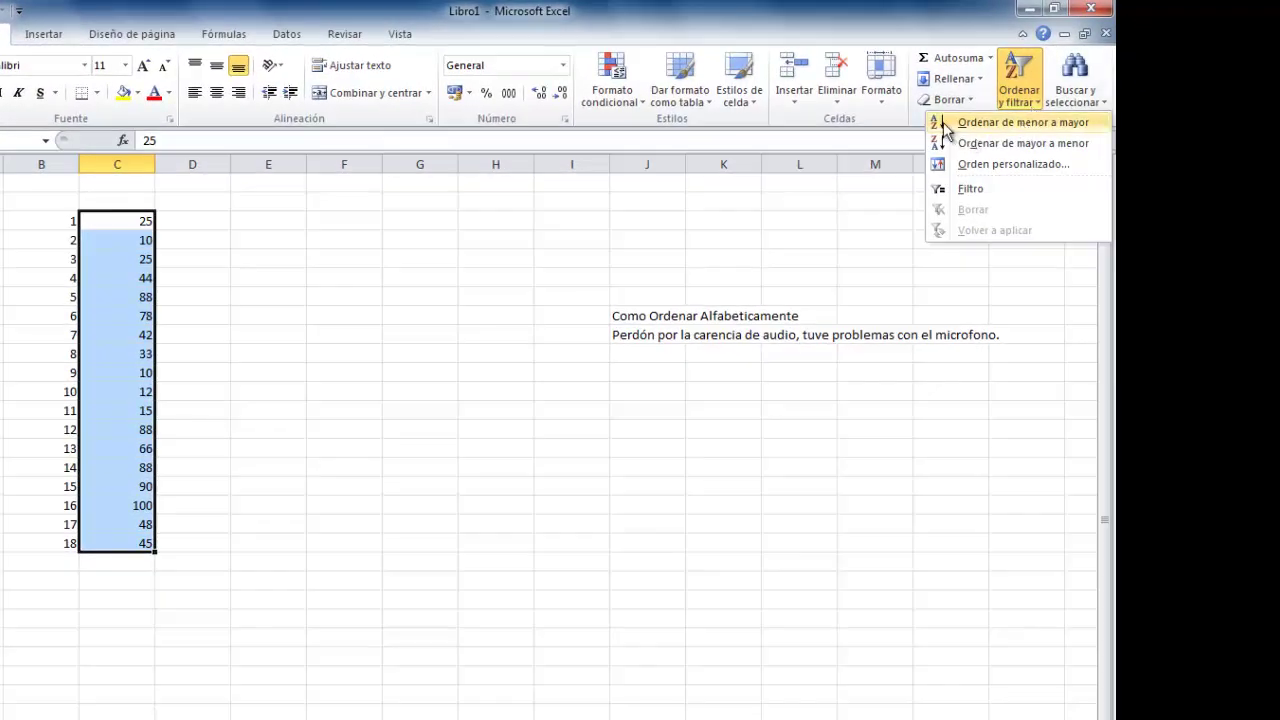
pyautogui.click(979, 124)
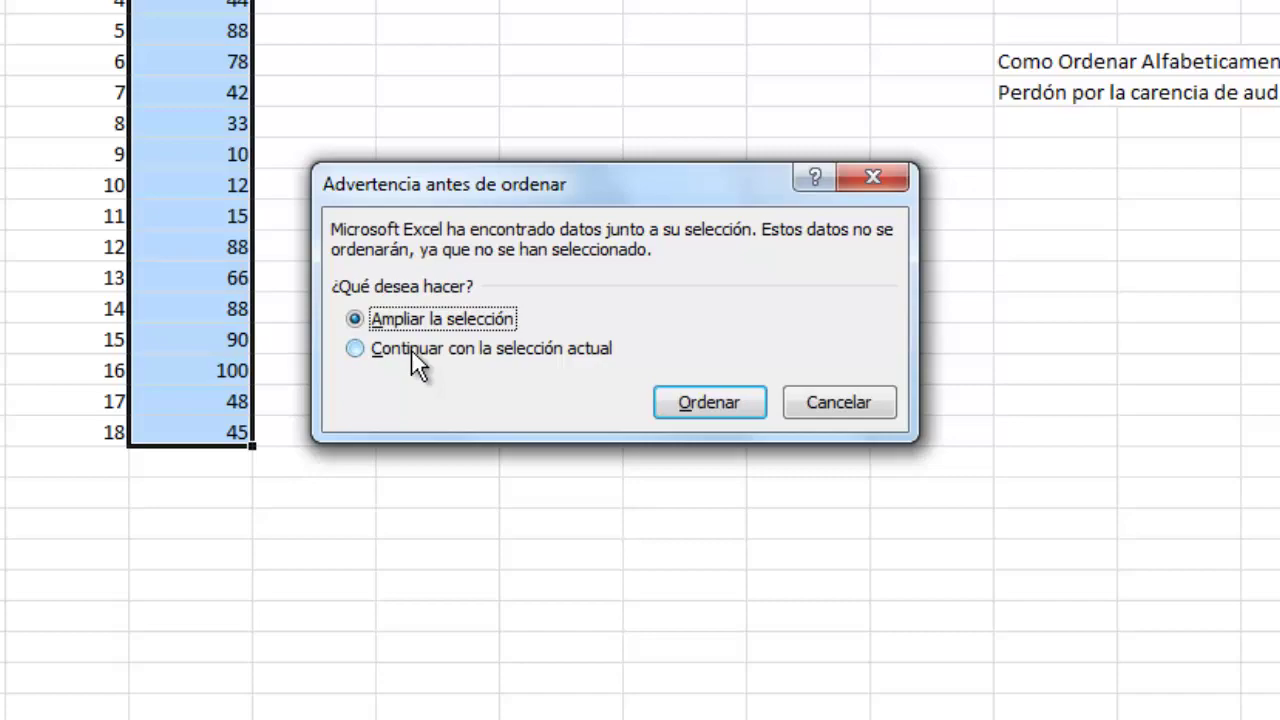
pyautogui.click(404, 349)
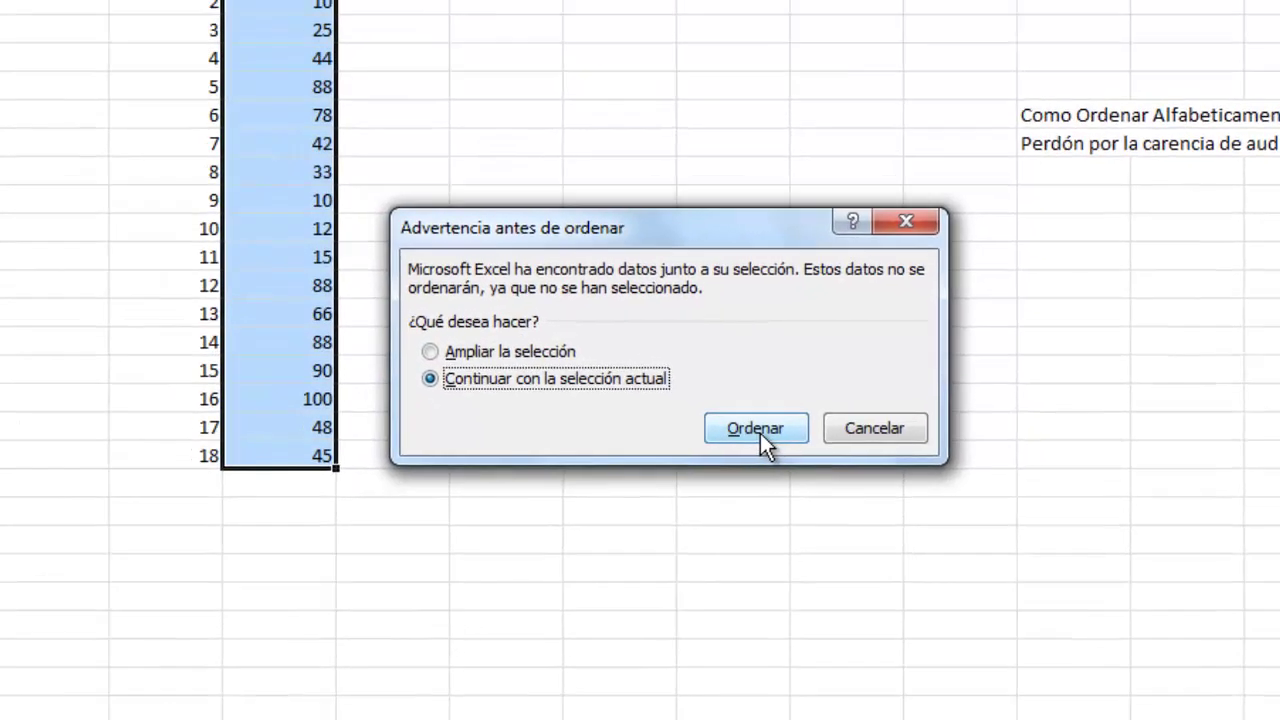
pyautogui.click(758, 431)
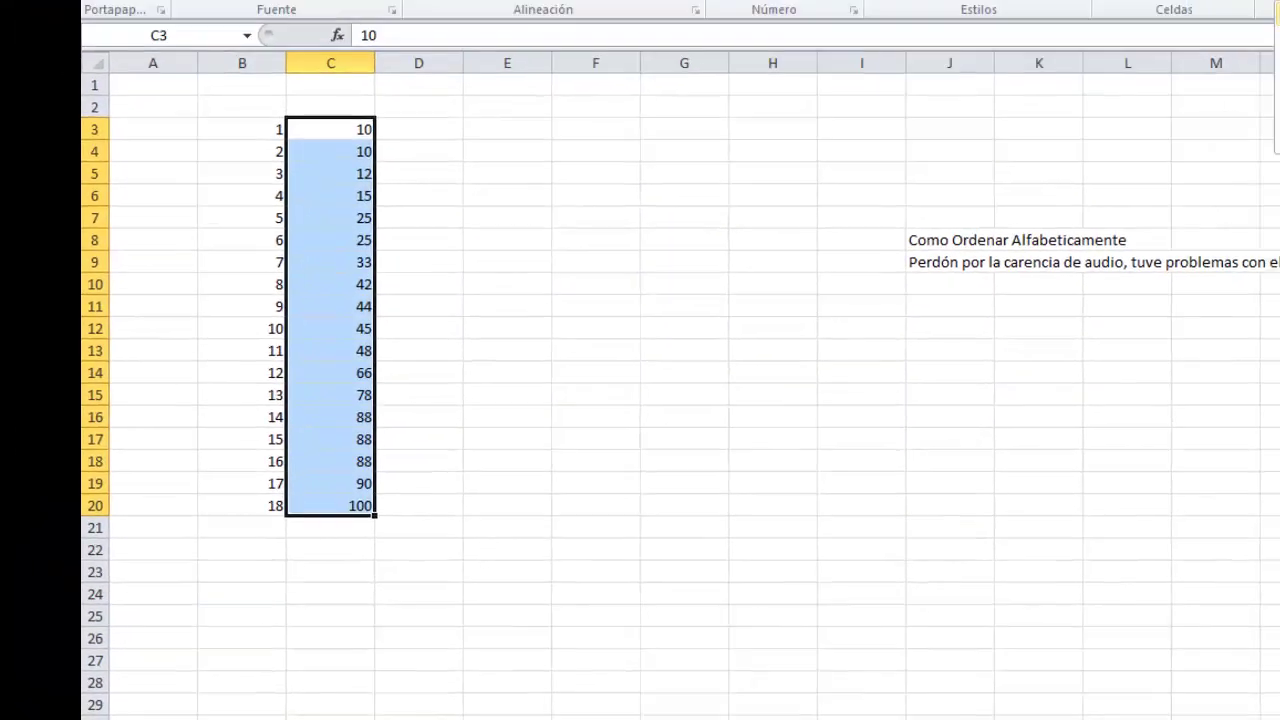
# Sort the column C quantities largest to smallest, limited to the current selection.
pyautogui.click(1085, 80)
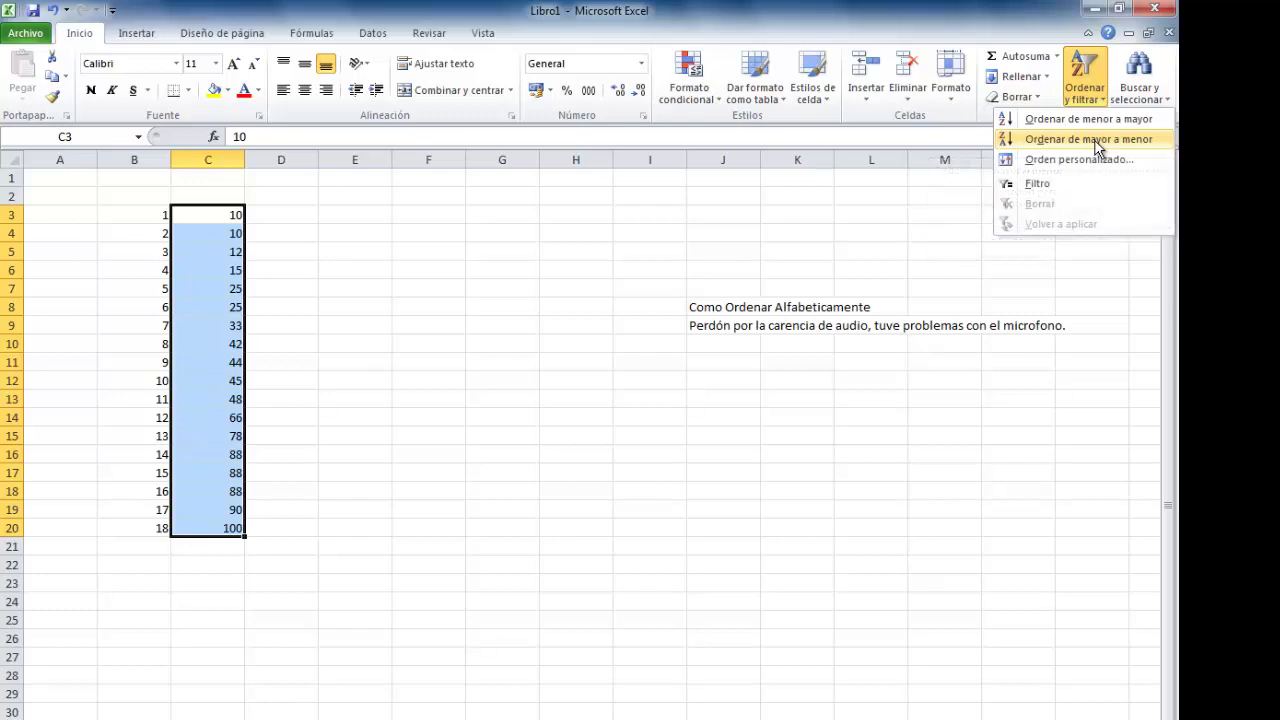
pyautogui.click(1095, 141)
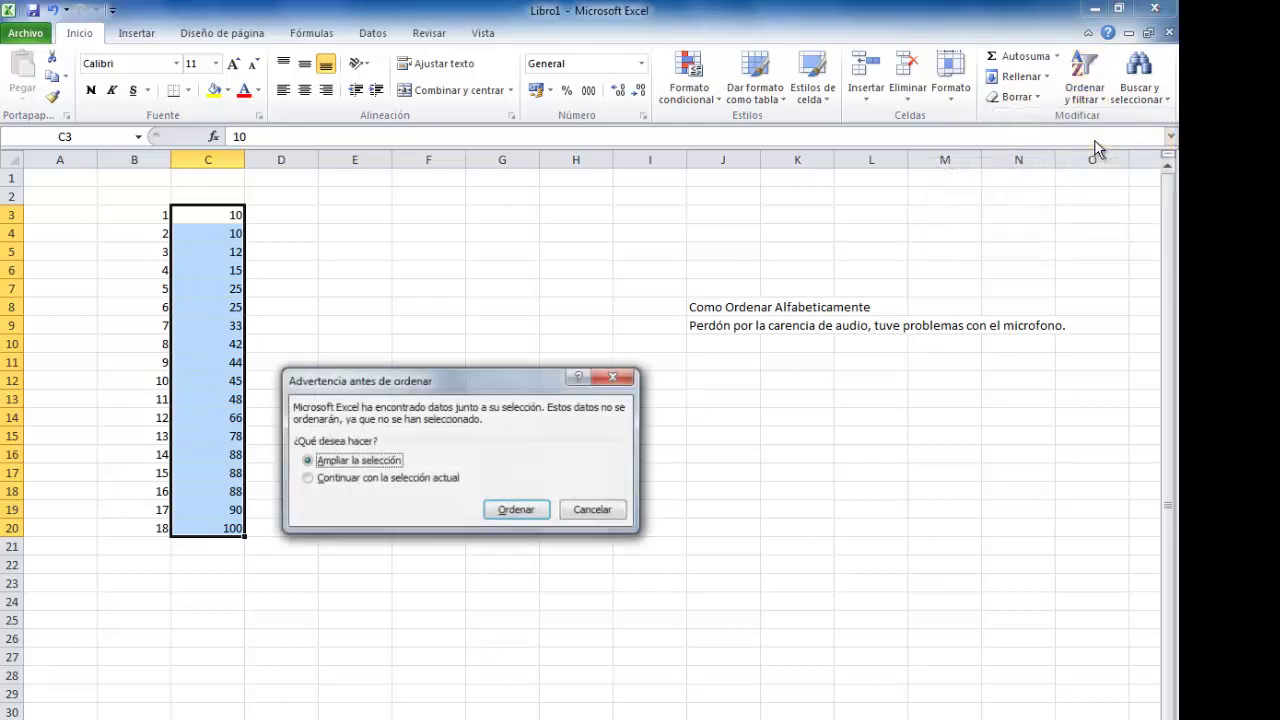
pyautogui.click(355, 478)
pyautogui.click(517, 511)
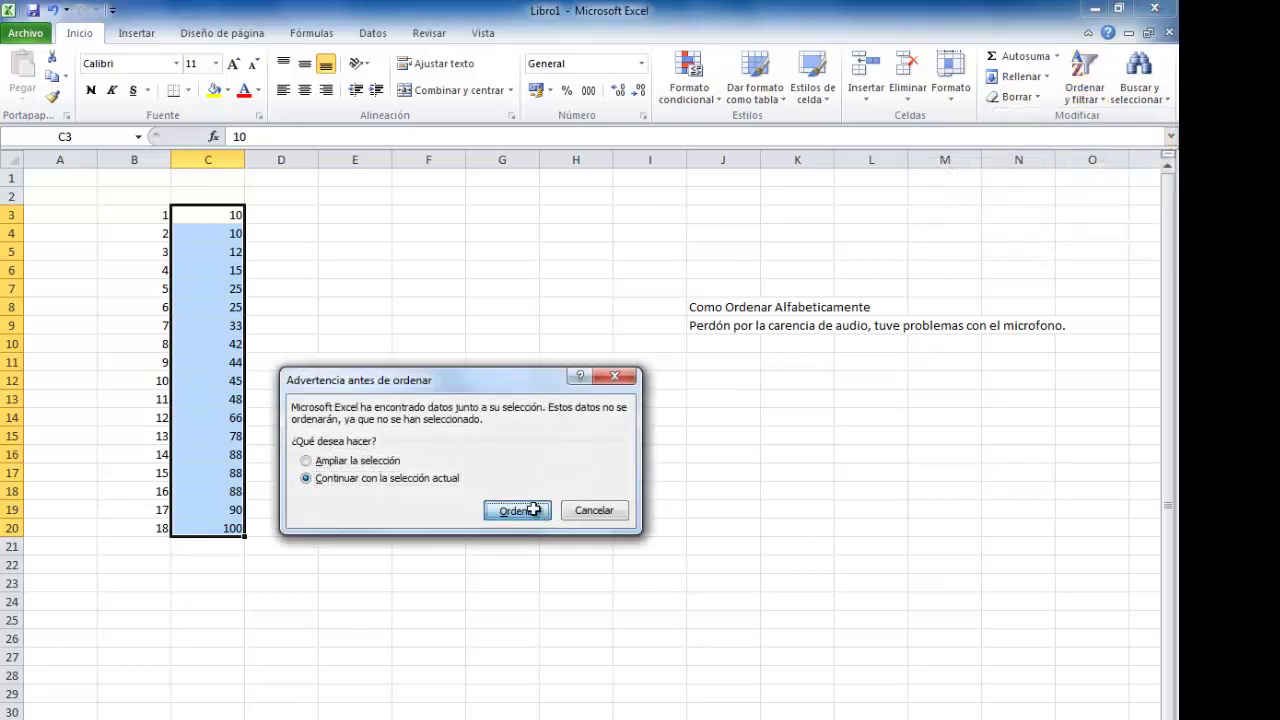
# Try a combined sort of columns B and C, then undo it.
pyautogui.click(1090, 92)
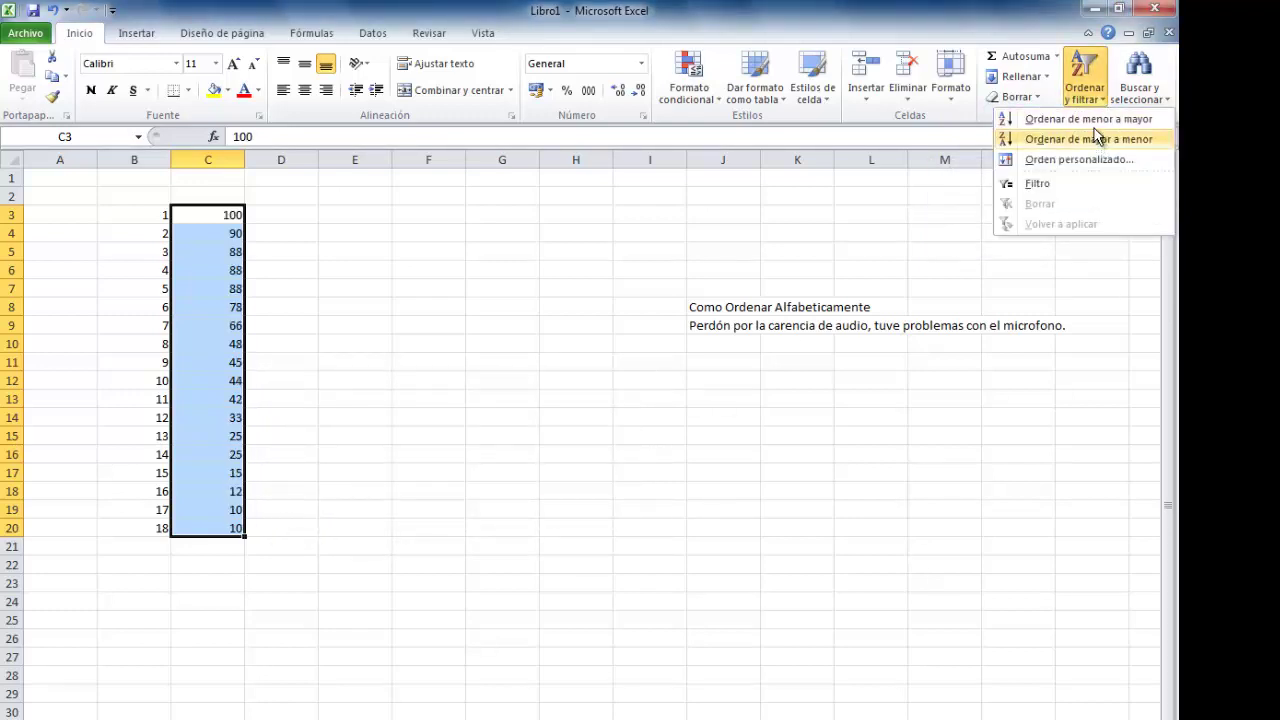
pyautogui.click(1097, 134)
pyautogui.click(517, 511)
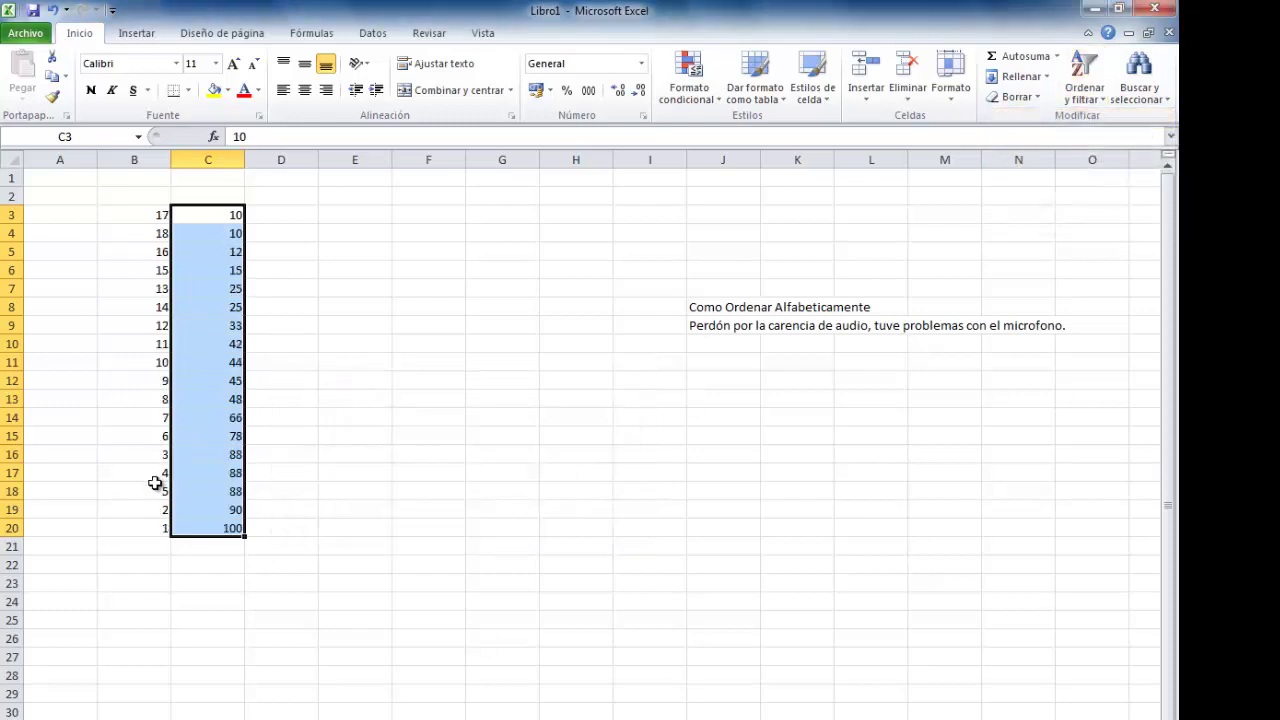
pyautogui.hotkey('ctrl', 'z')
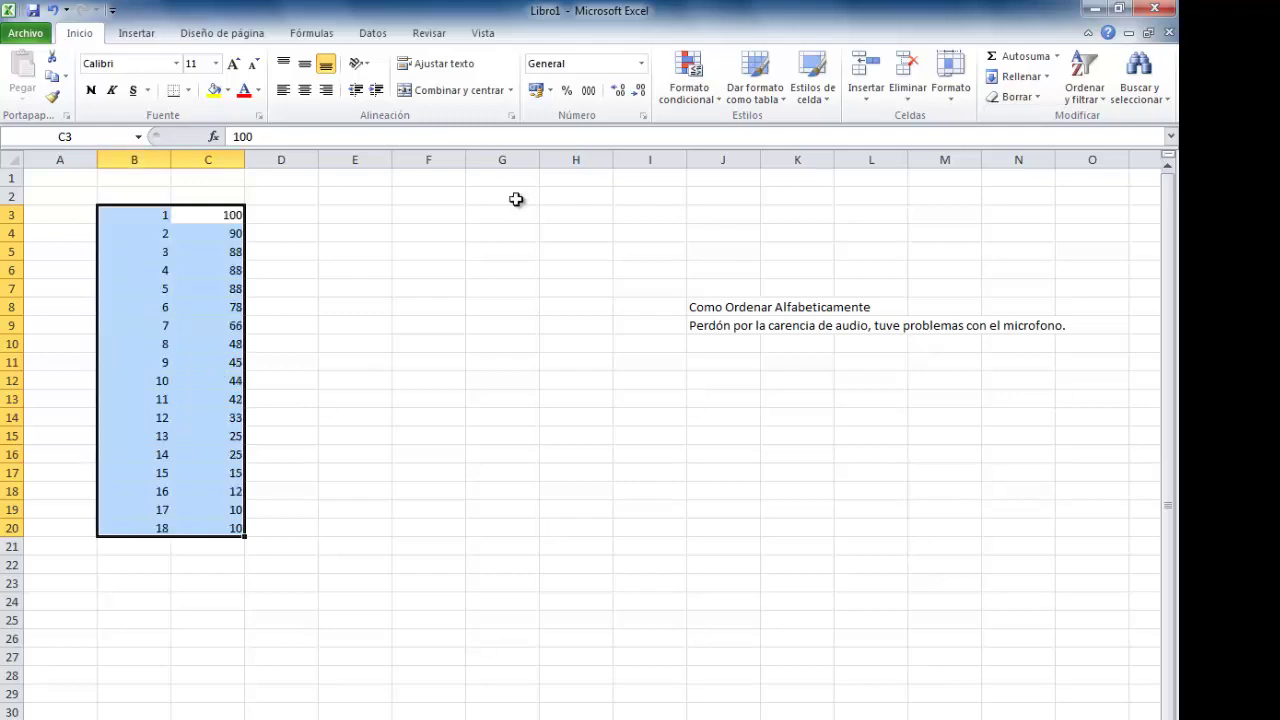
# Select the quantity range C3:C20 and clear its contents.
pyautogui.click(606, 272)
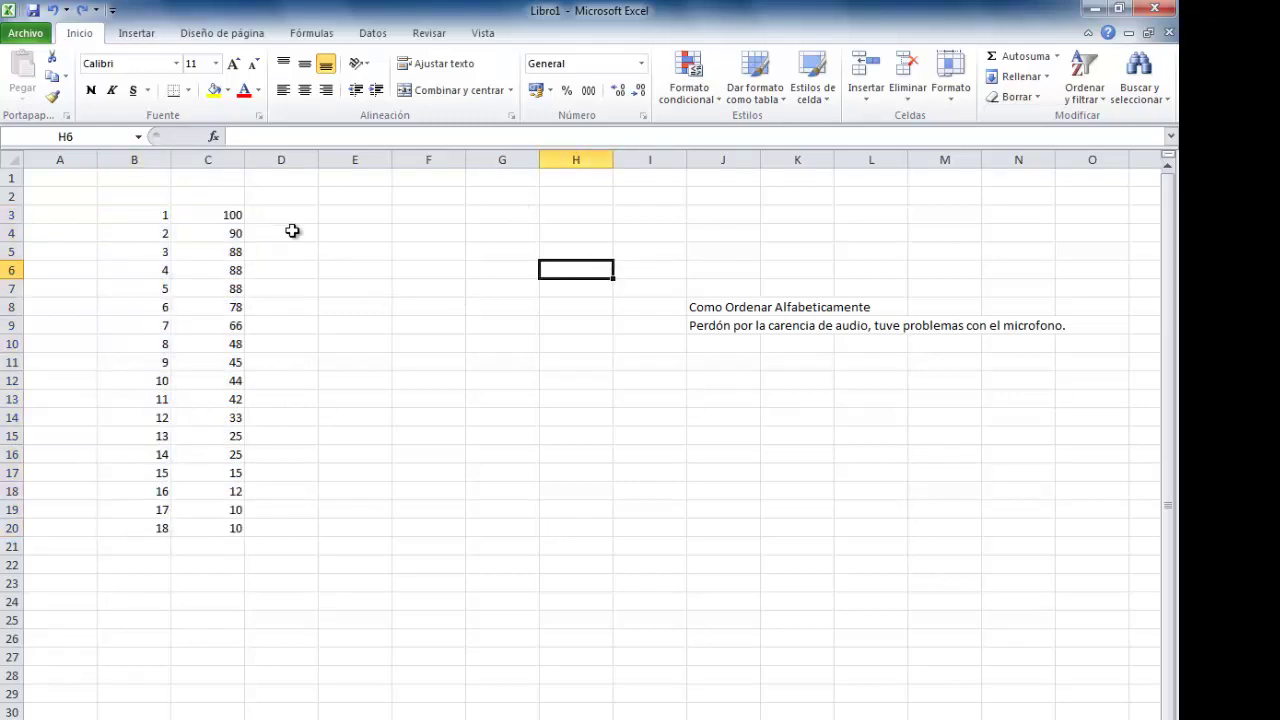
pyautogui.click(302, 232)
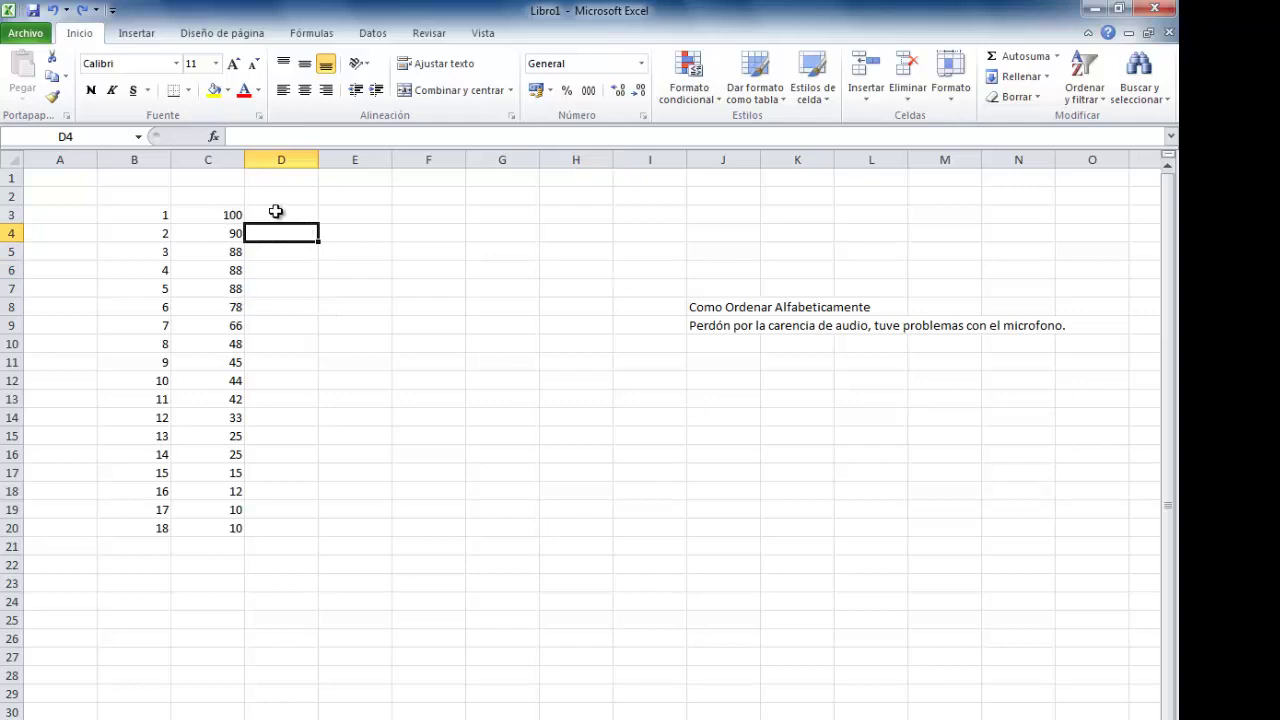
pyautogui.click(278, 213)
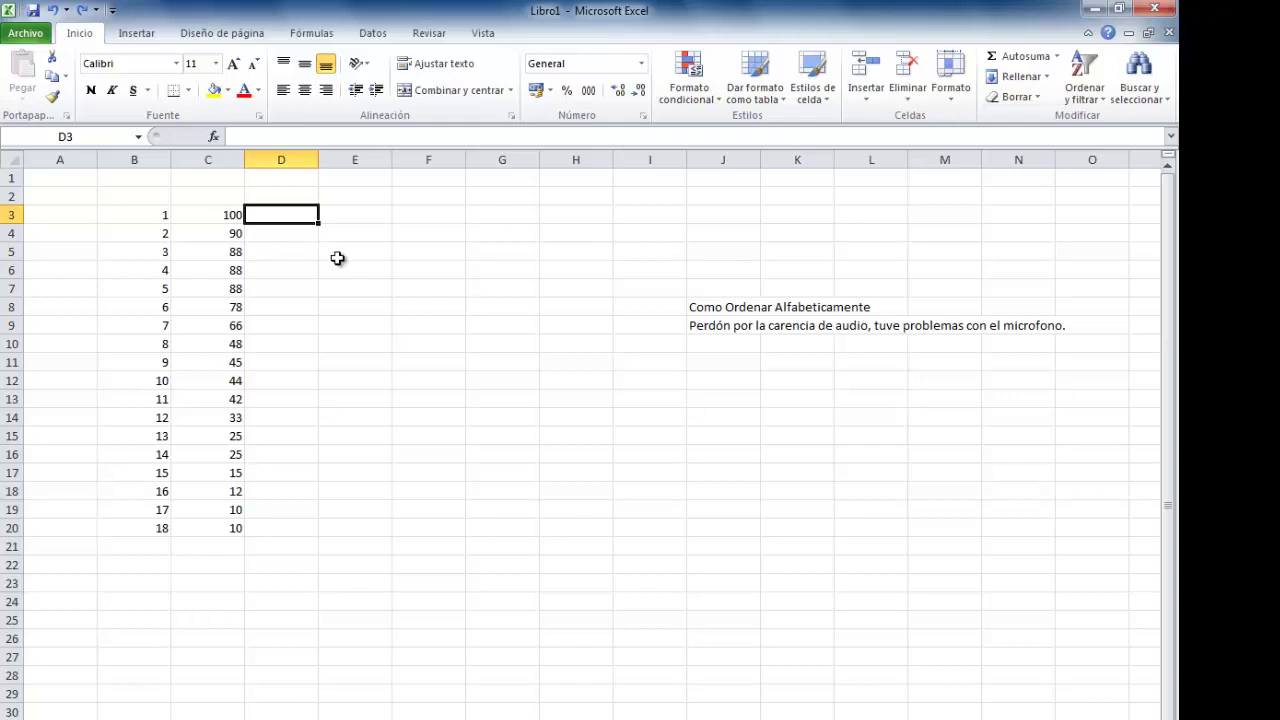
pyautogui.click(298, 265)
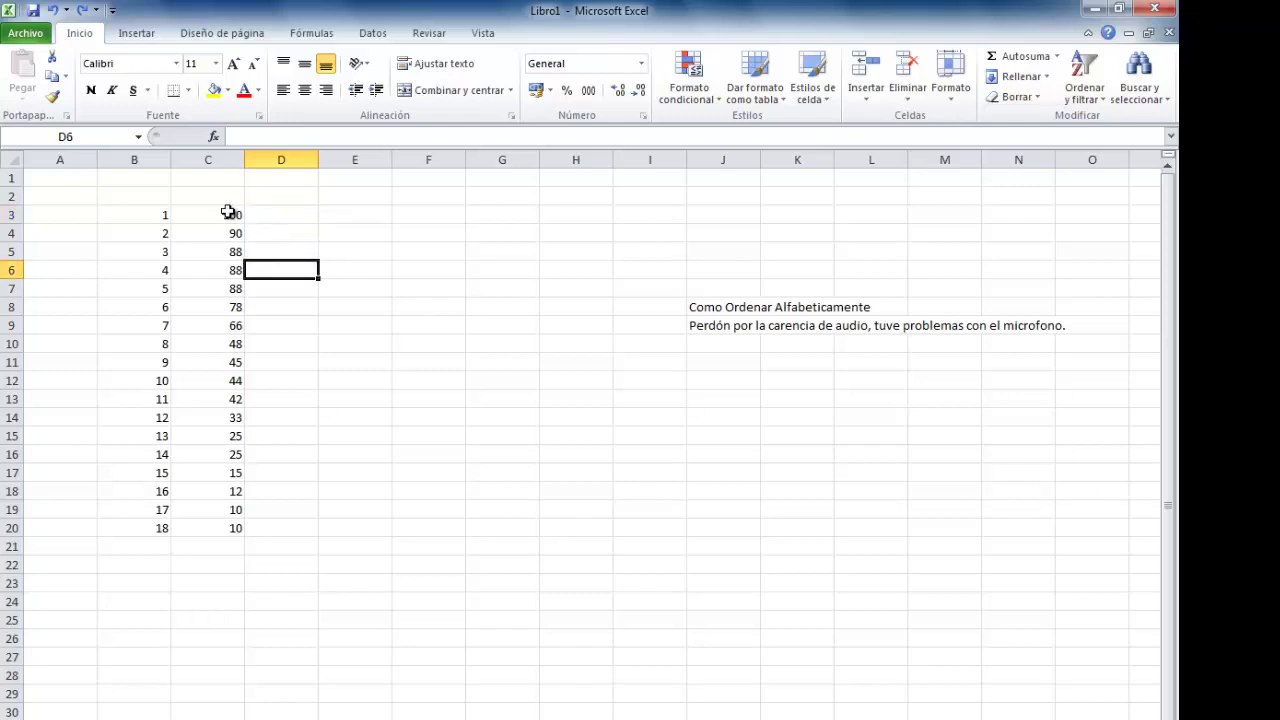
pyautogui.moveTo(208, 217); pyautogui.dragTo(235, 525)
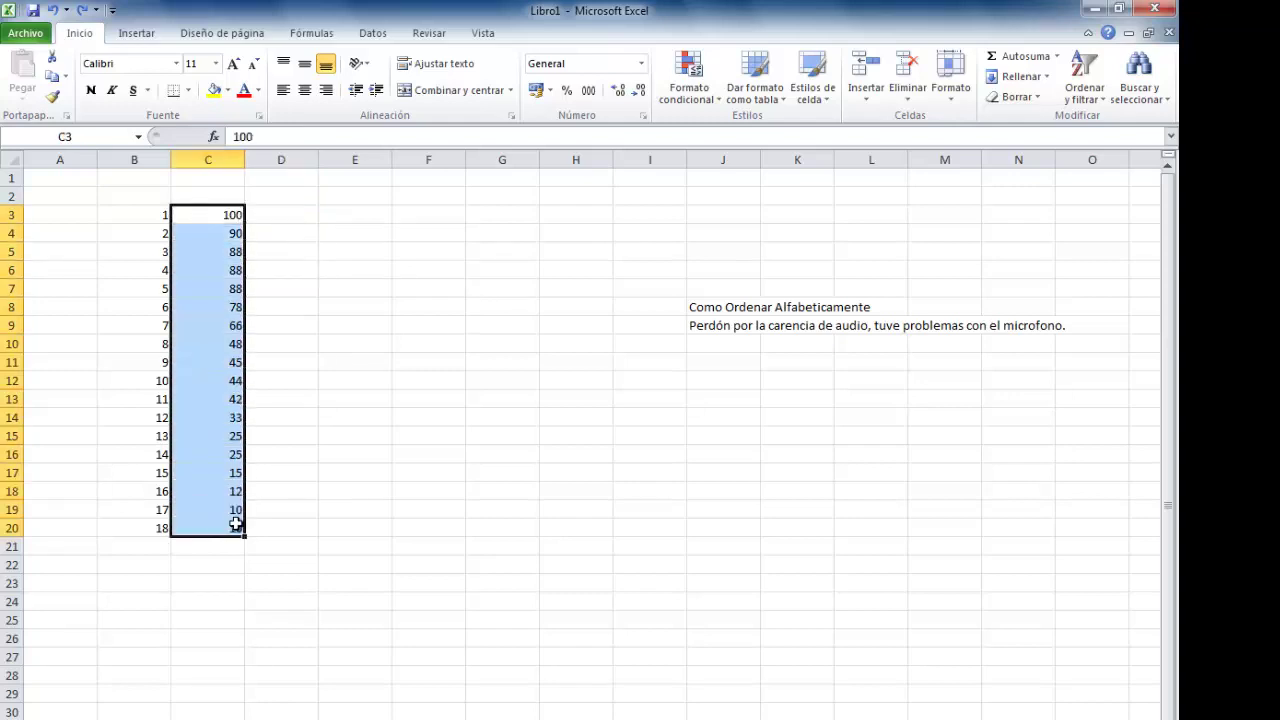
pyautogui.press('Delete')
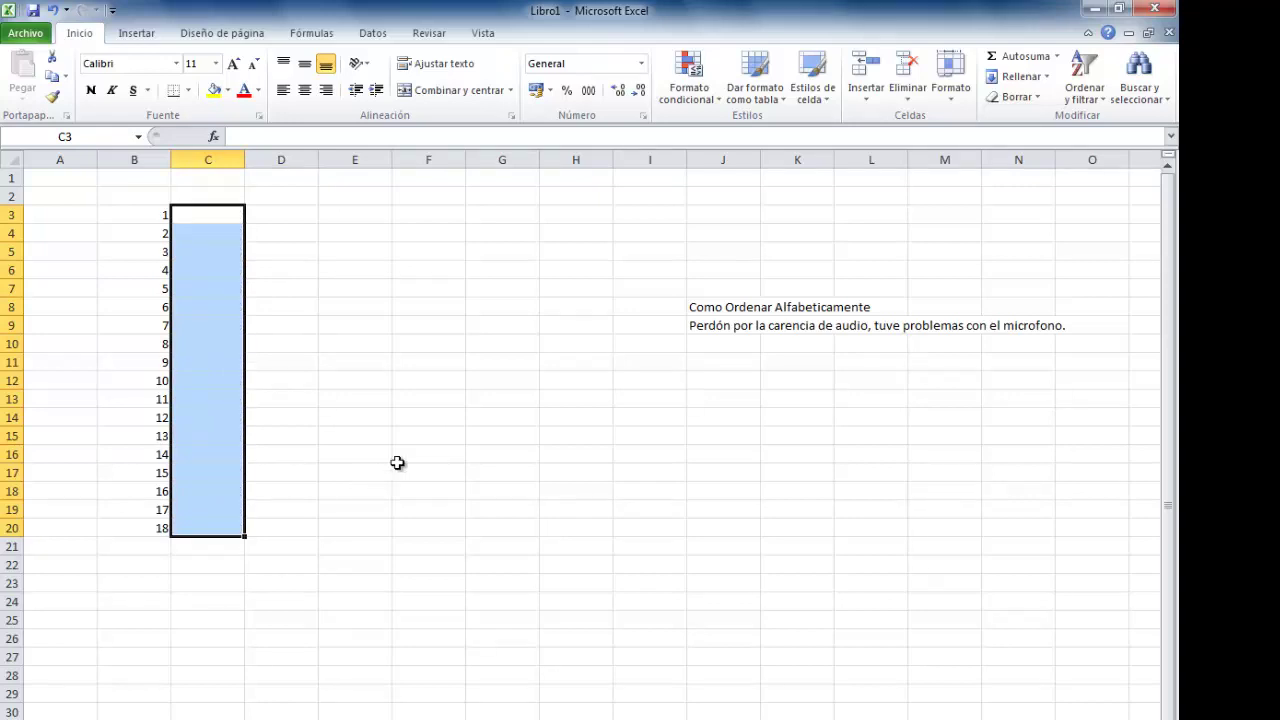
pyautogui.click(397, 462)
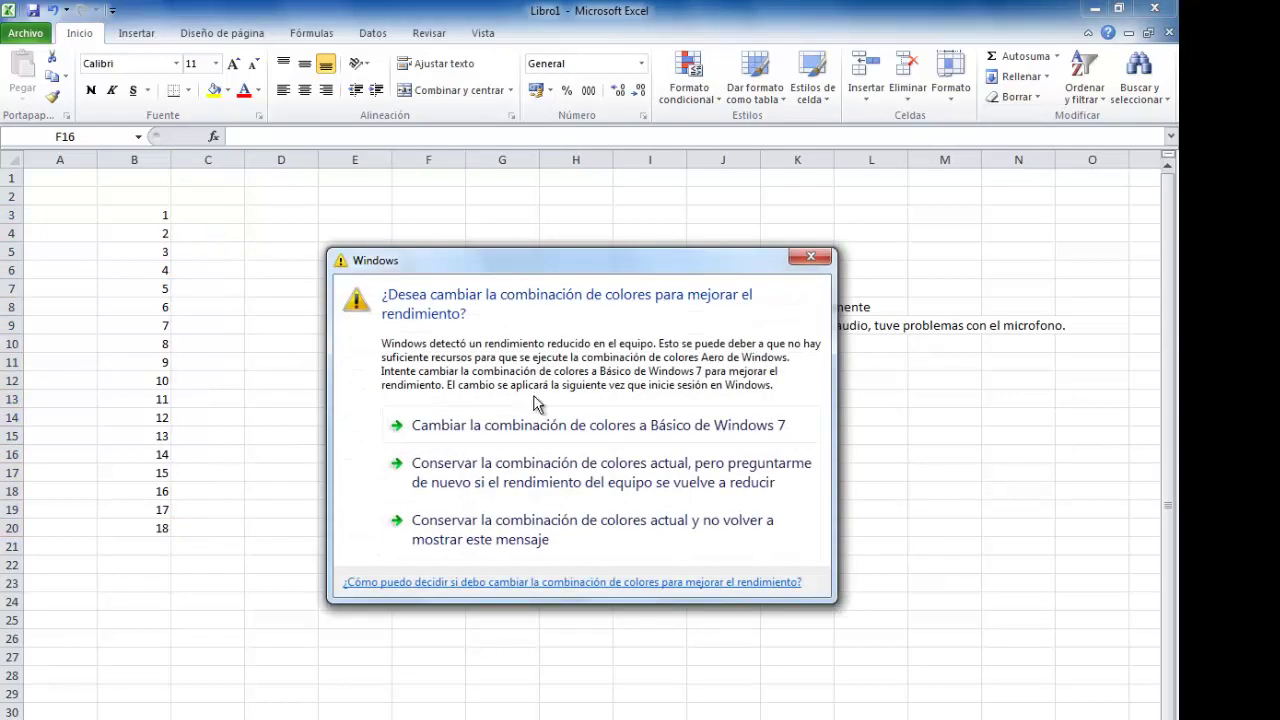
pyautogui.click(527, 540)
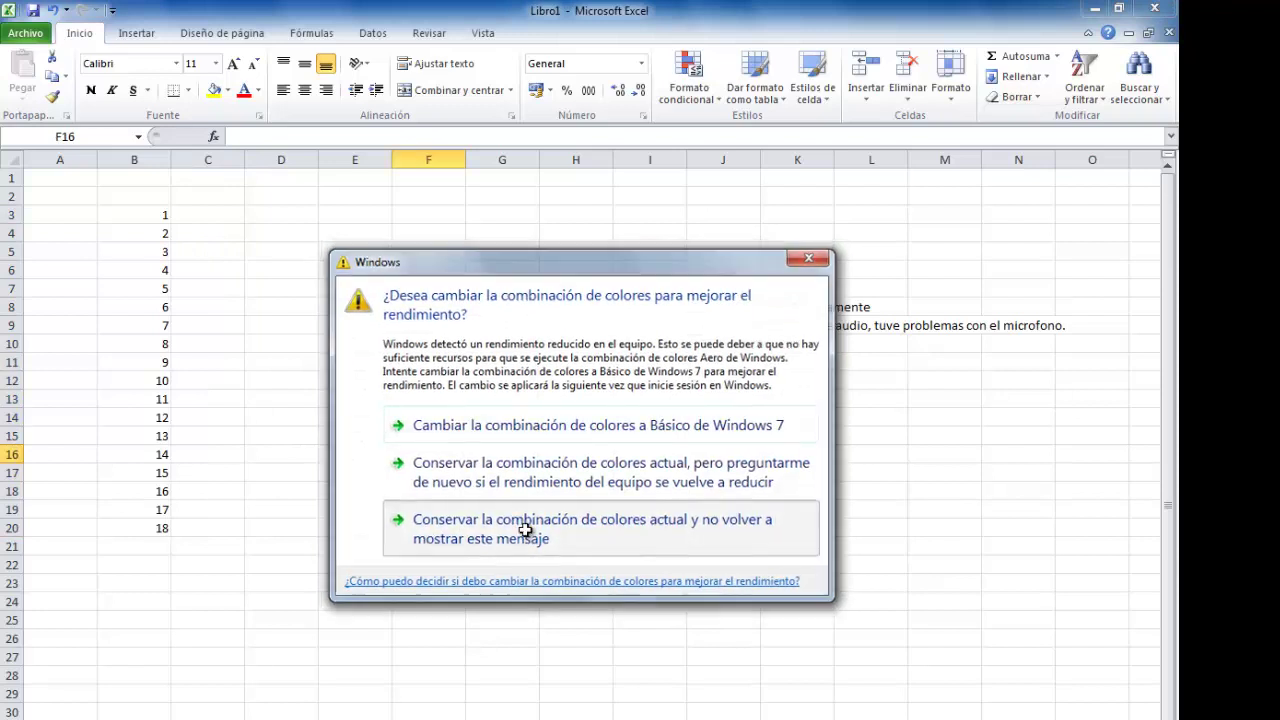
pyautogui.click(273, 348)
pyautogui.click(198, 212)
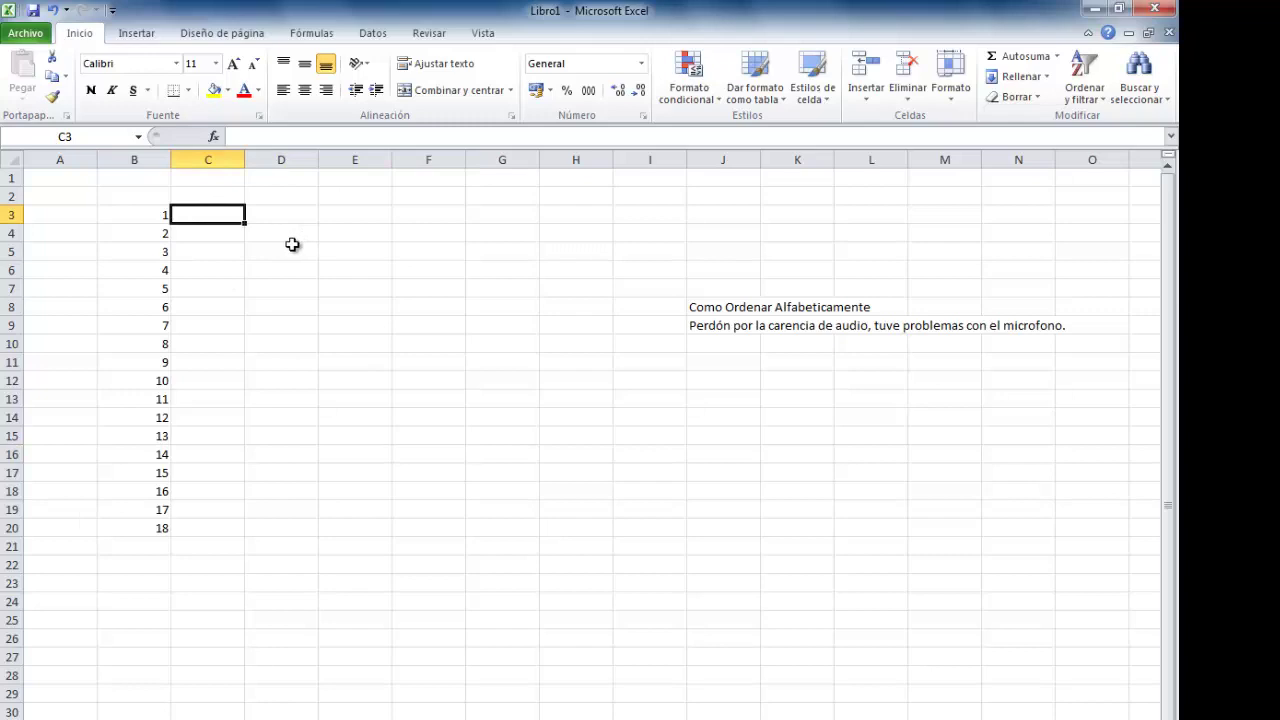
# Fill the months Enero through Diciembre into C3:C14 from Enero and Febrero.
pyautogui.write('Enero')
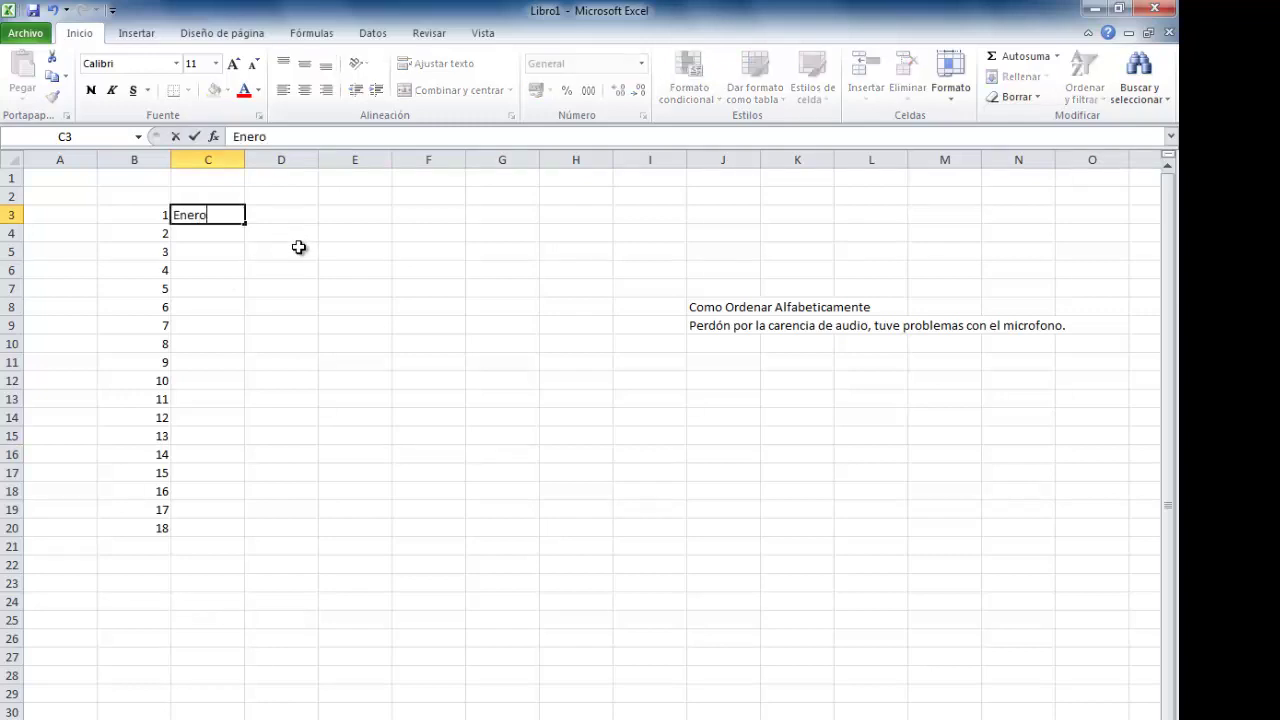
pyautogui.press('Return')
pyautogui.write('Febrero')
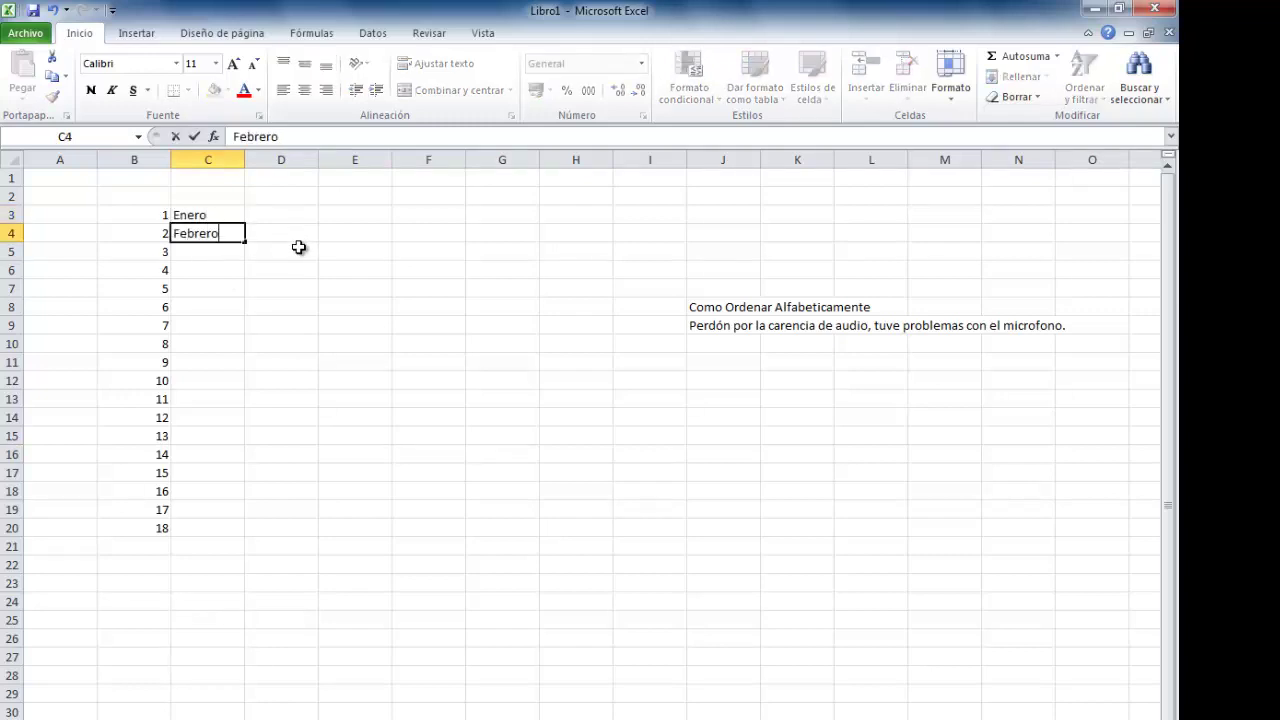
pyautogui.press('Return')
pyautogui.press('Up')
pyautogui.press('Up')
pyautogui.hotkey('shift', 'Down')
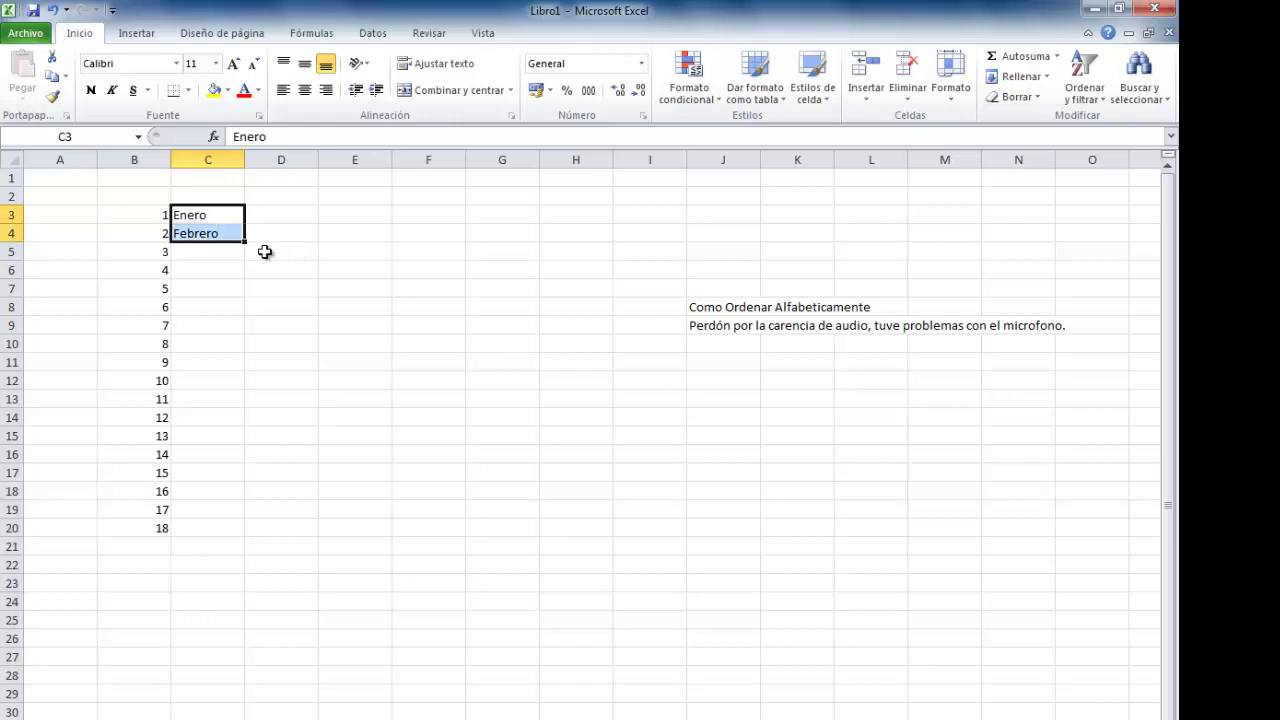
pyautogui.moveTo(247, 265); pyautogui.dragTo(231, 441)
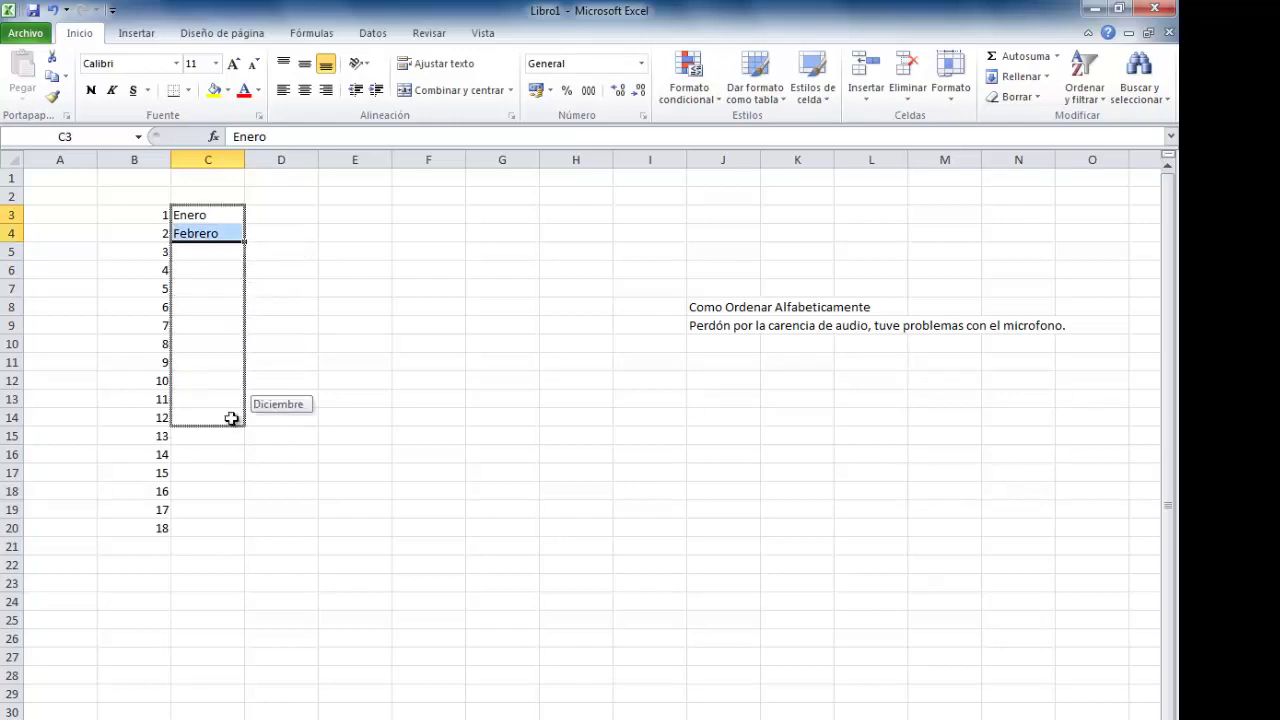
pyautogui.moveTo(231, 441); pyautogui.dragTo(231, 417)
# Enter 5, 10, 15 in D3:D5 and auto-fill the series to 90 in D20.
pyautogui.click(274, 214)
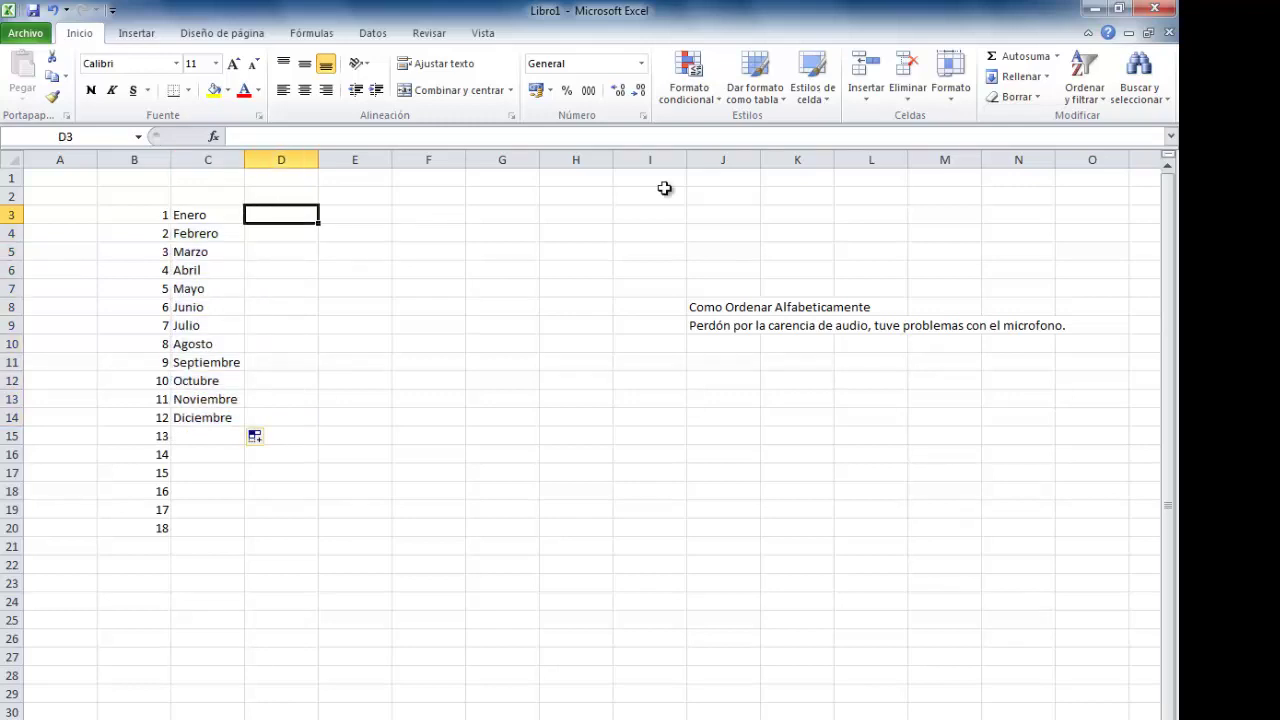
pyautogui.write('5')
pyautogui.press('Return')
pyautogui.write('10')
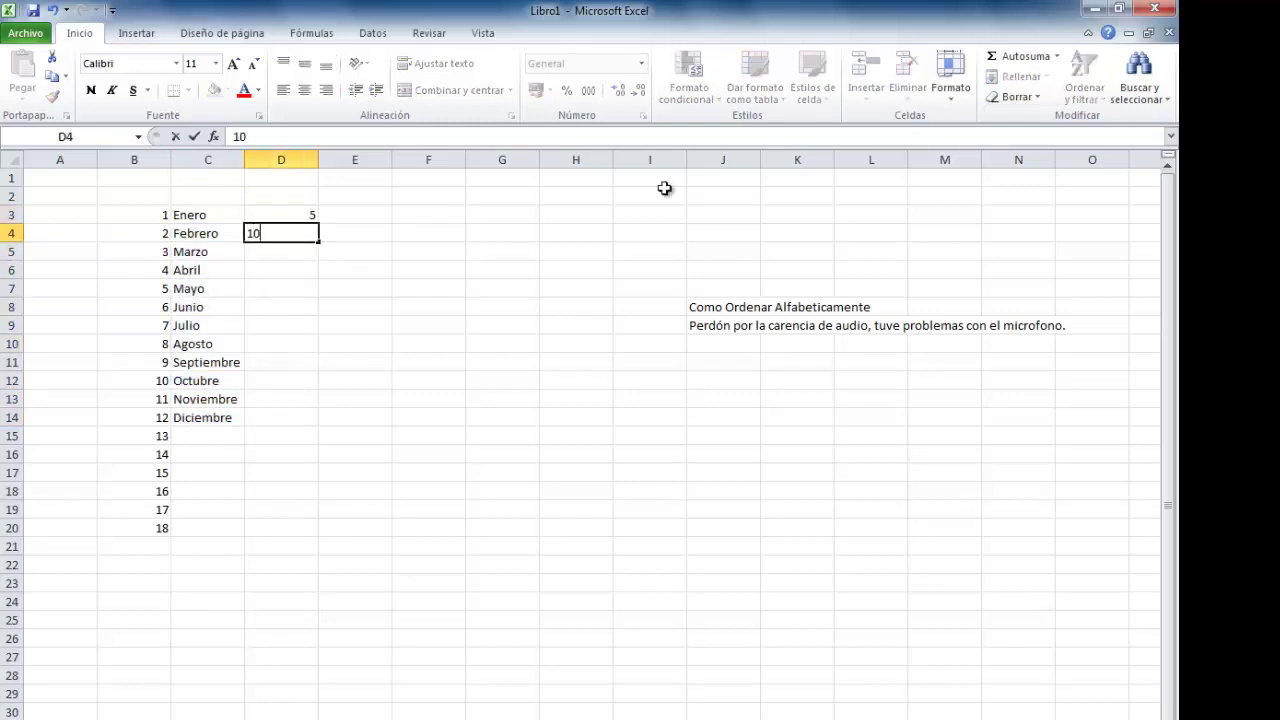
pyautogui.press('Return')
pyautogui.write('15')
pyautogui.press('Up')
pyautogui.press('Up')
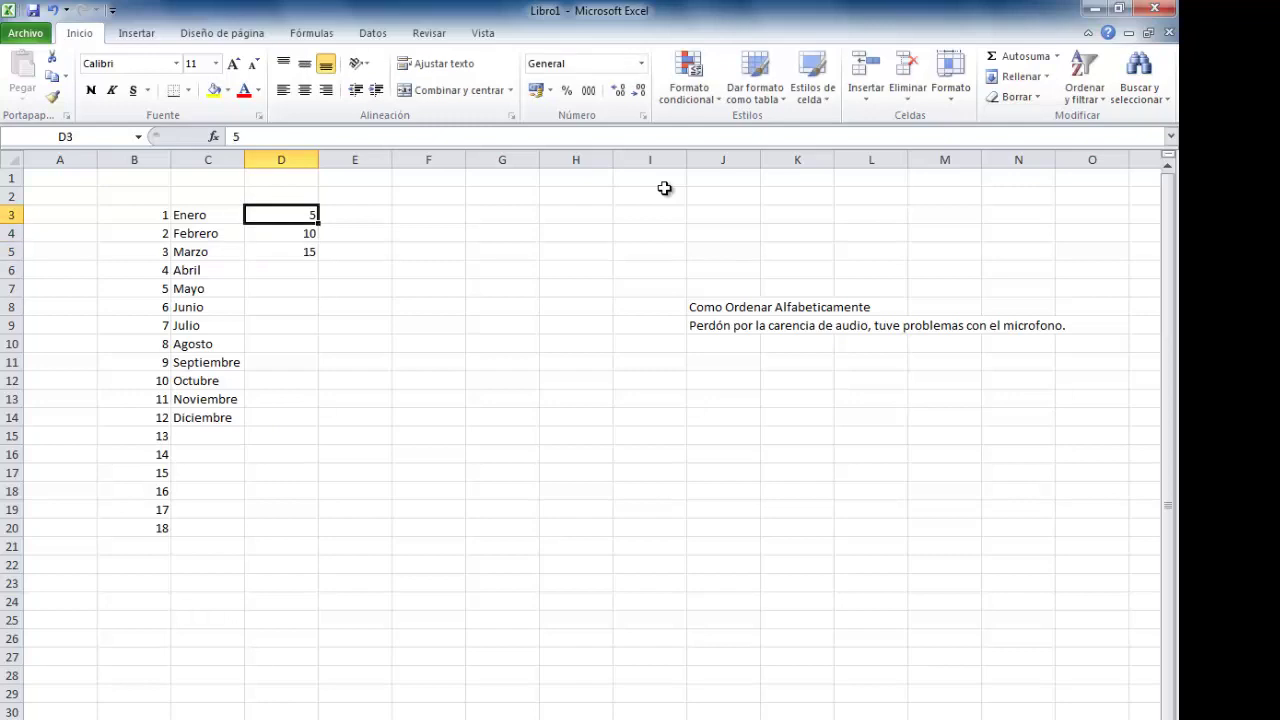
pyautogui.hotkey('shift', 'Down')
pyautogui.hotkey('shift', 'Down')
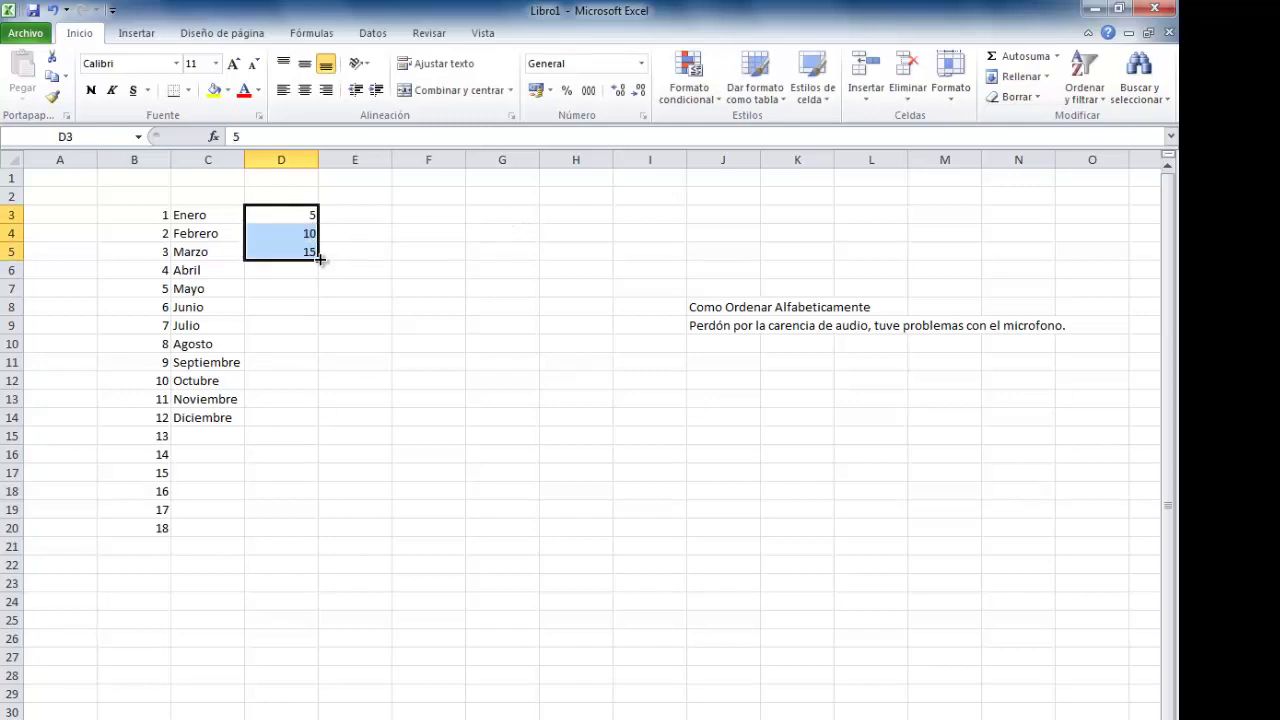
pyautogui.doubleClick(319, 259)
pyautogui.click(357, 268)
pyautogui.click(468, 381)
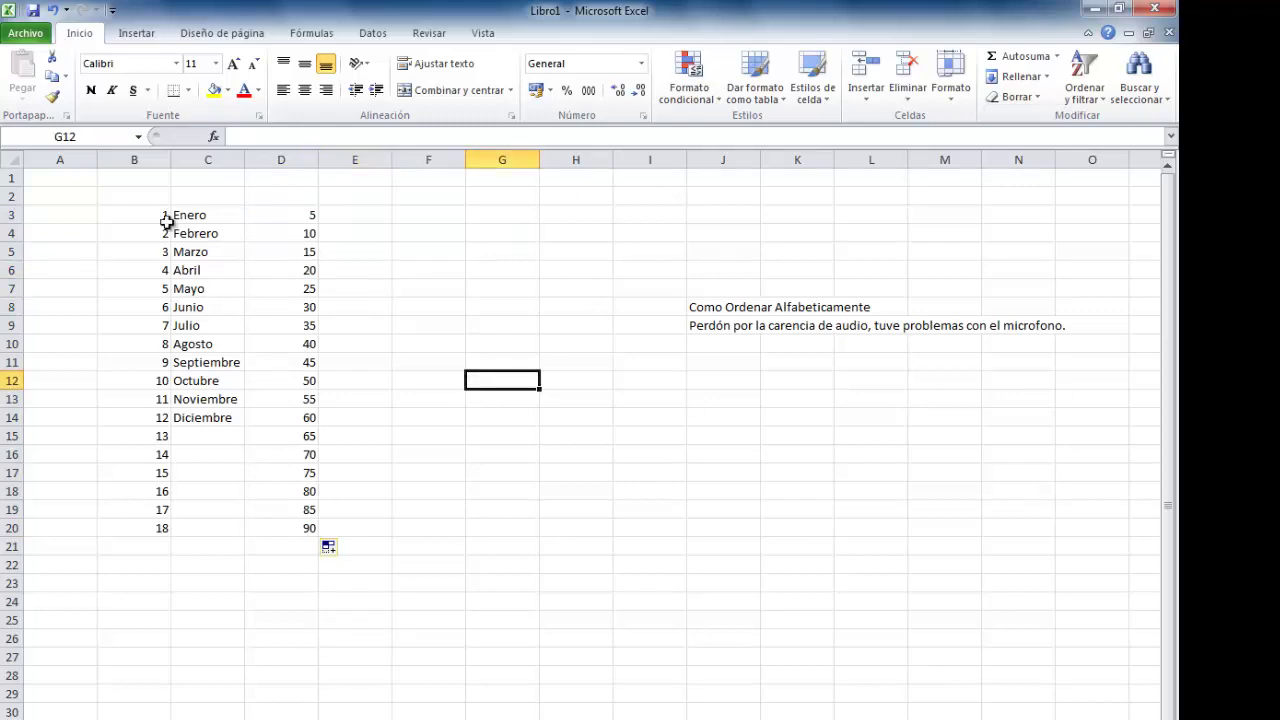
# Shade the numbers in B3:B20 tan.
pyautogui.moveTo(152, 213); pyautogui.dragTo(140, 523)
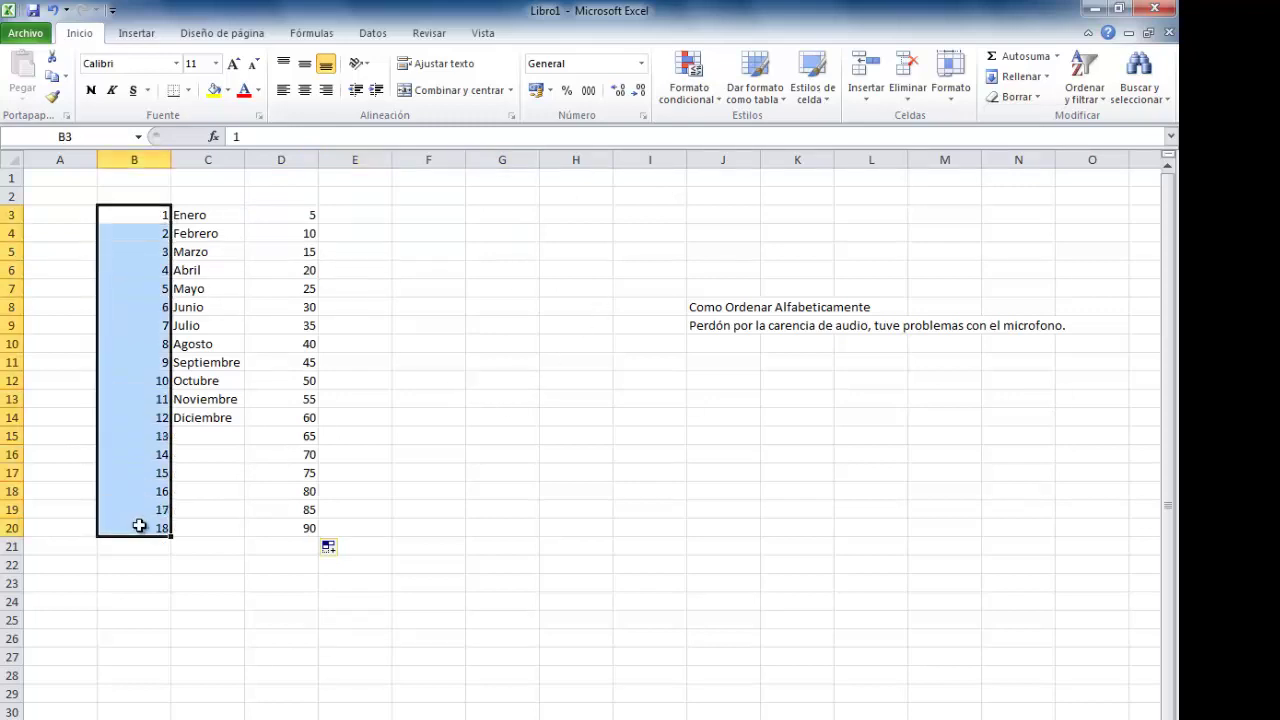
pyautogui.click(228, 91)
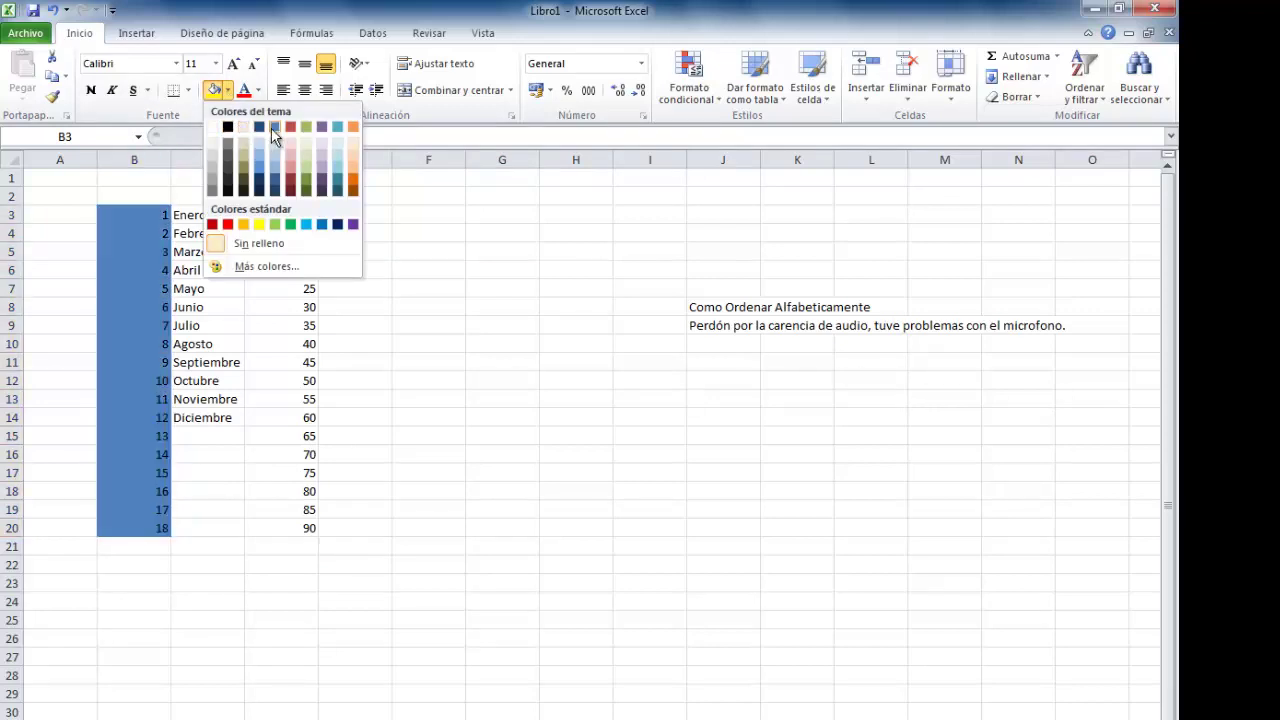
pyautogui.click(244, 127)
pyautogui.click(205, 399)
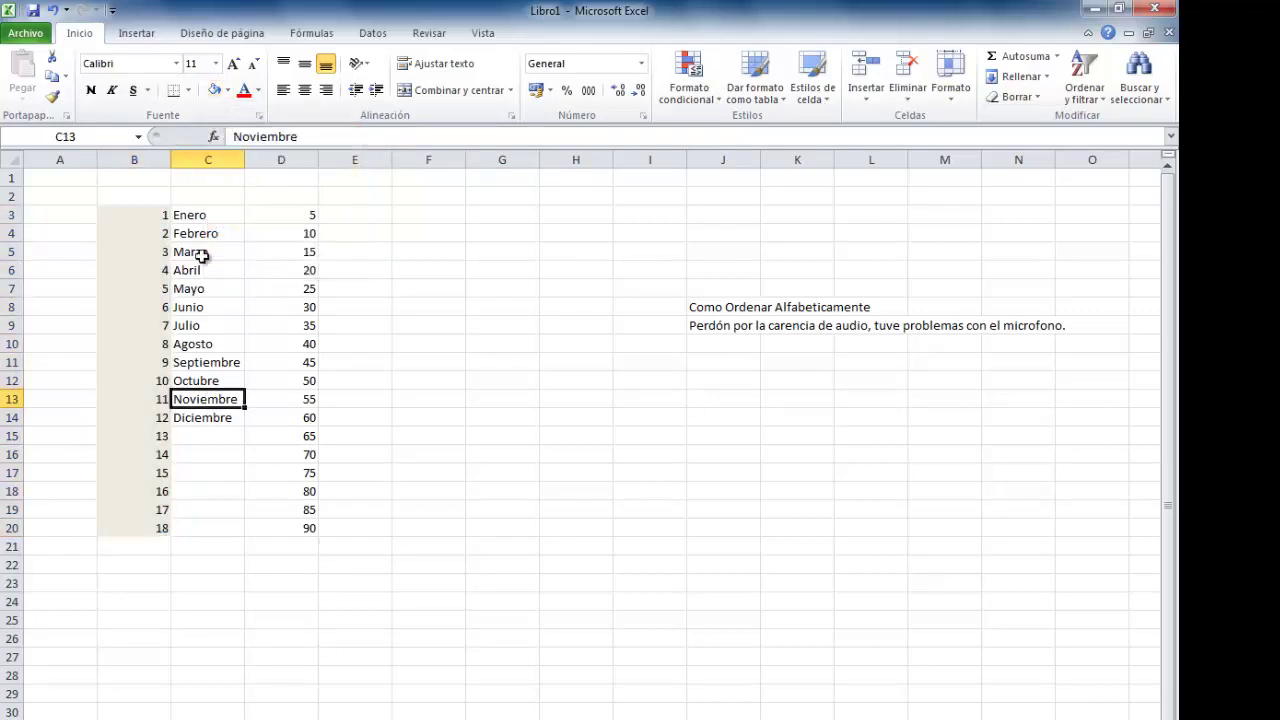
# Shade the month names in C3:C14 light green.
pyautogui.moveTo(200, 212); pyautogui.dragTo(217, 412)
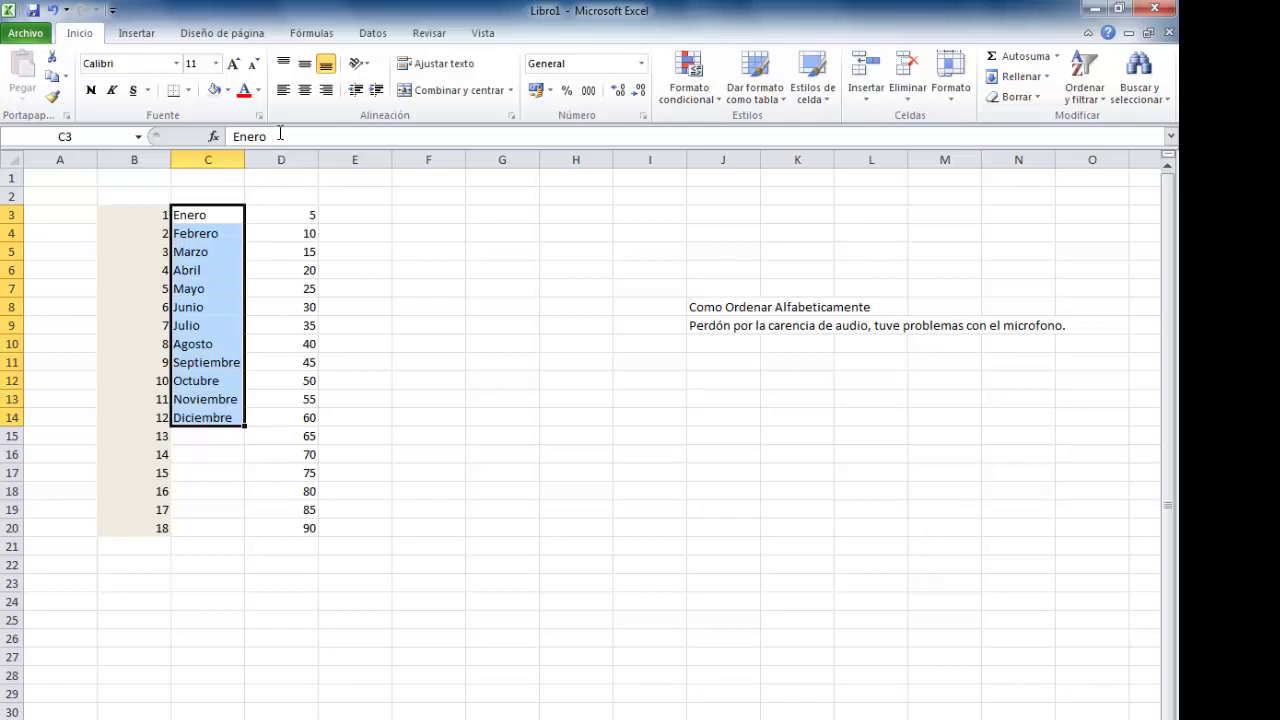
pyautogui.click(228, 90)
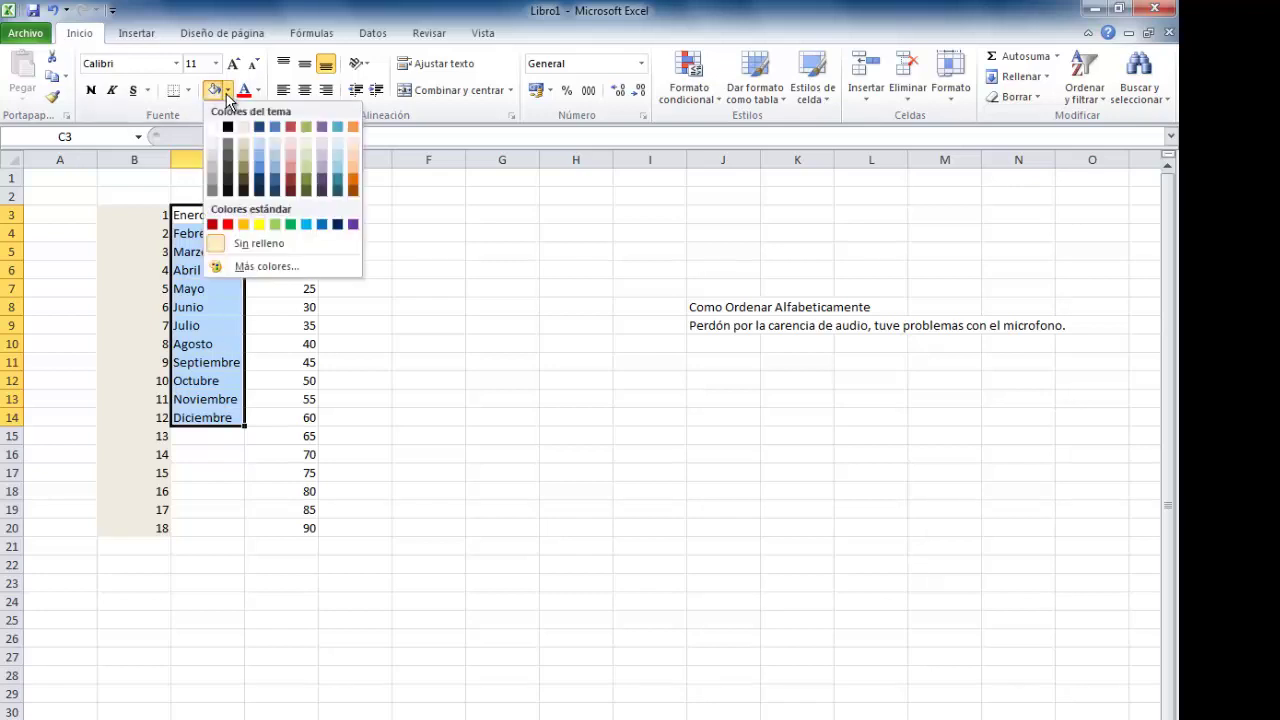
pyautogui.click(276, 224)
pyautogui.click(354, 343)
# Shade the quantities in D3:D20 light blue, then select the whole table B3:D20.
pyautogui.moveTo(300, 215); pyautogui.dragTo(296, 530)
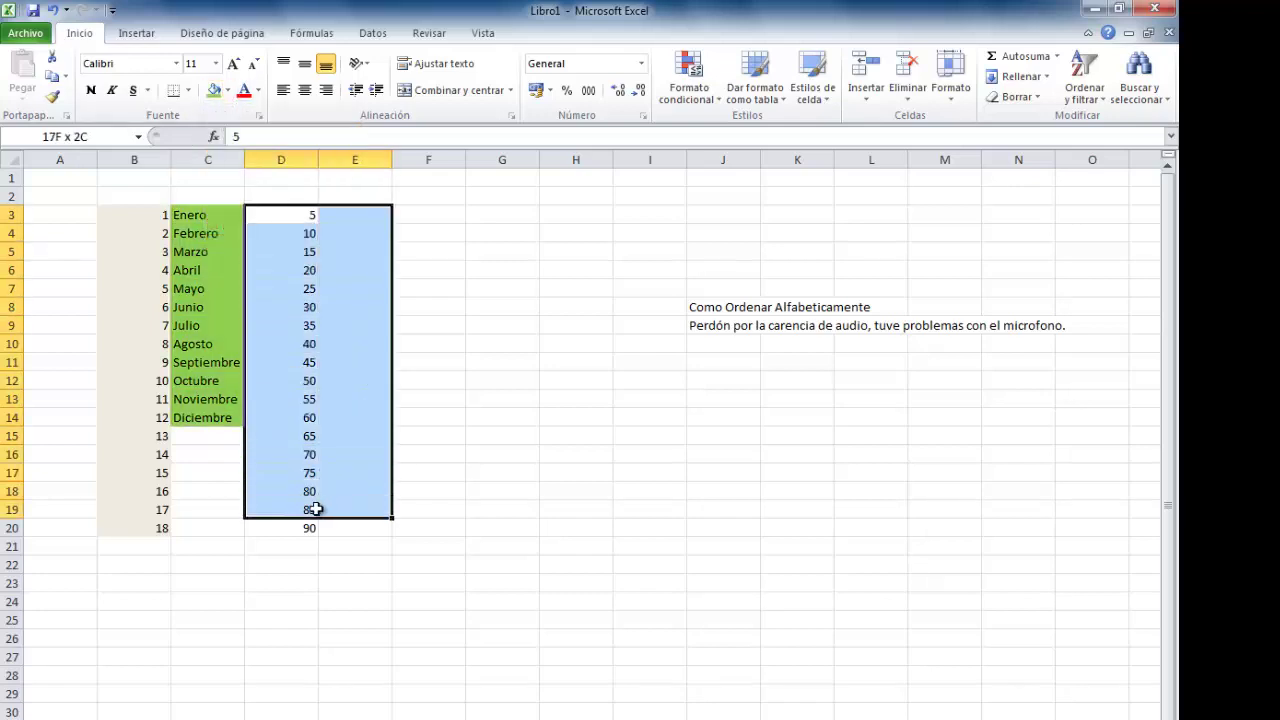
pyautogui.click(229, 91)
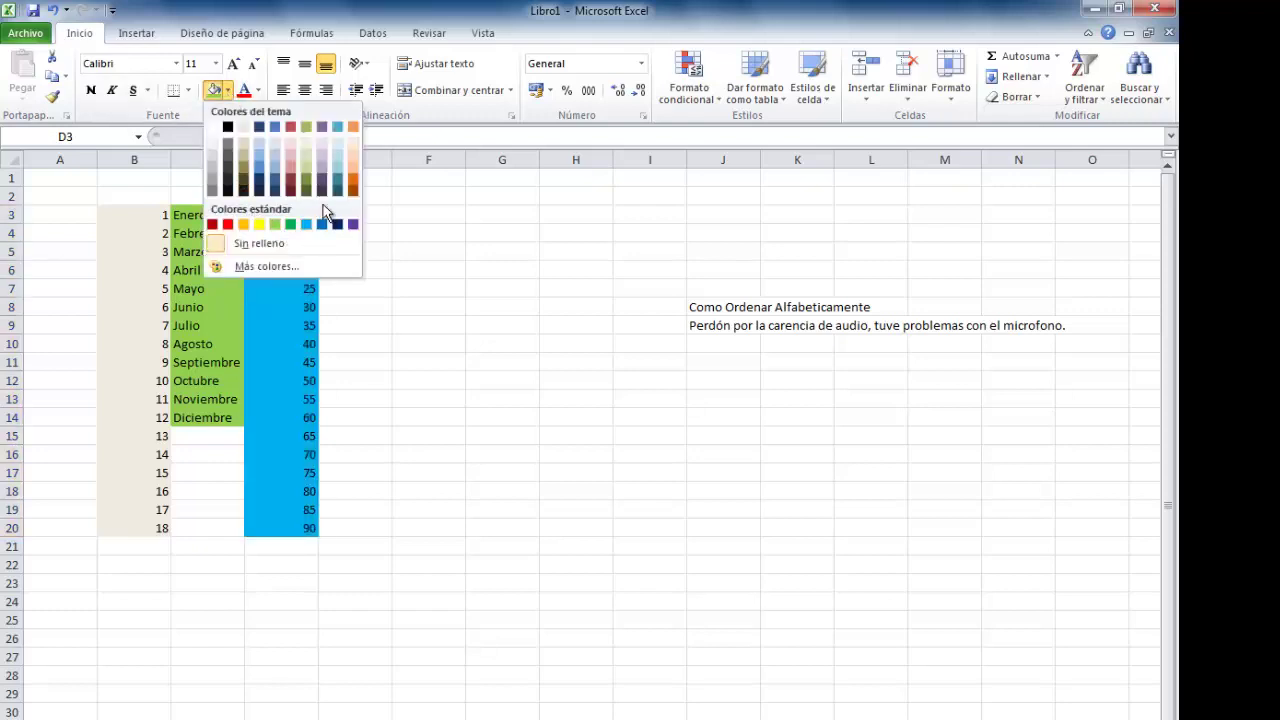
pyautogui.click(340, 144)
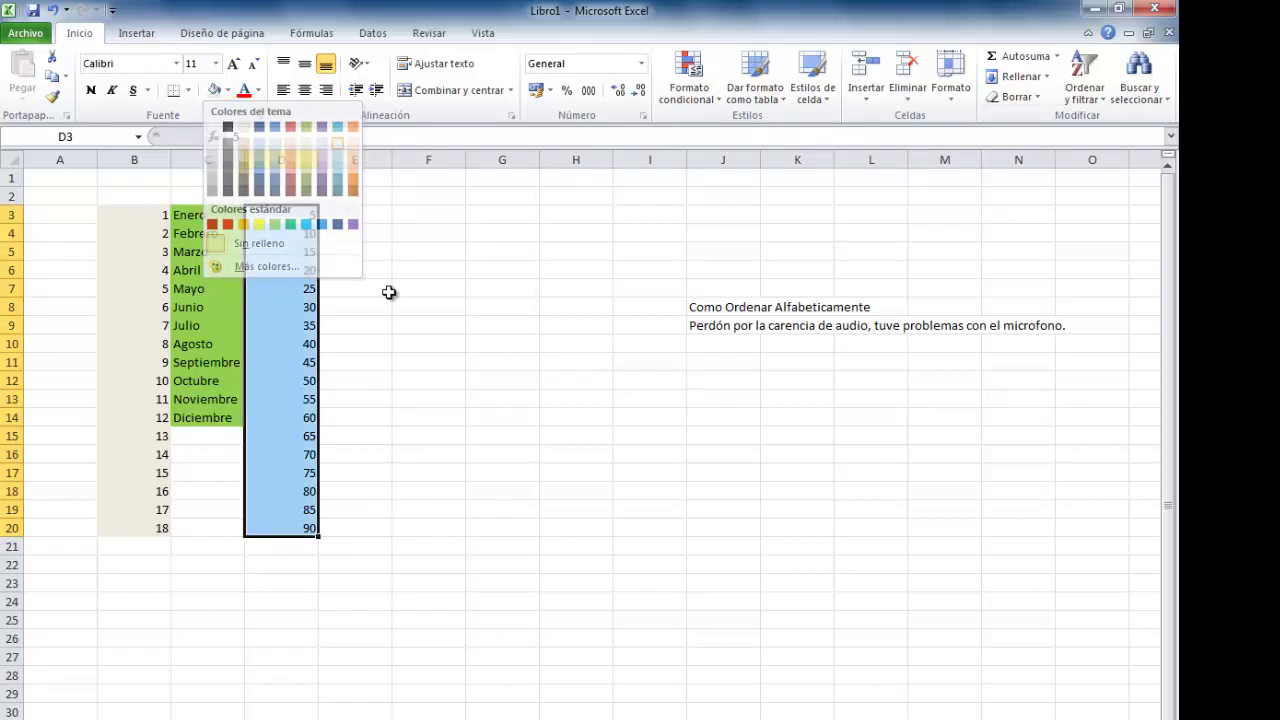
pyautogui.click(400, 307)
pyautogui.moveTo(167, 217); pyautogui.dragTo(263, 412)
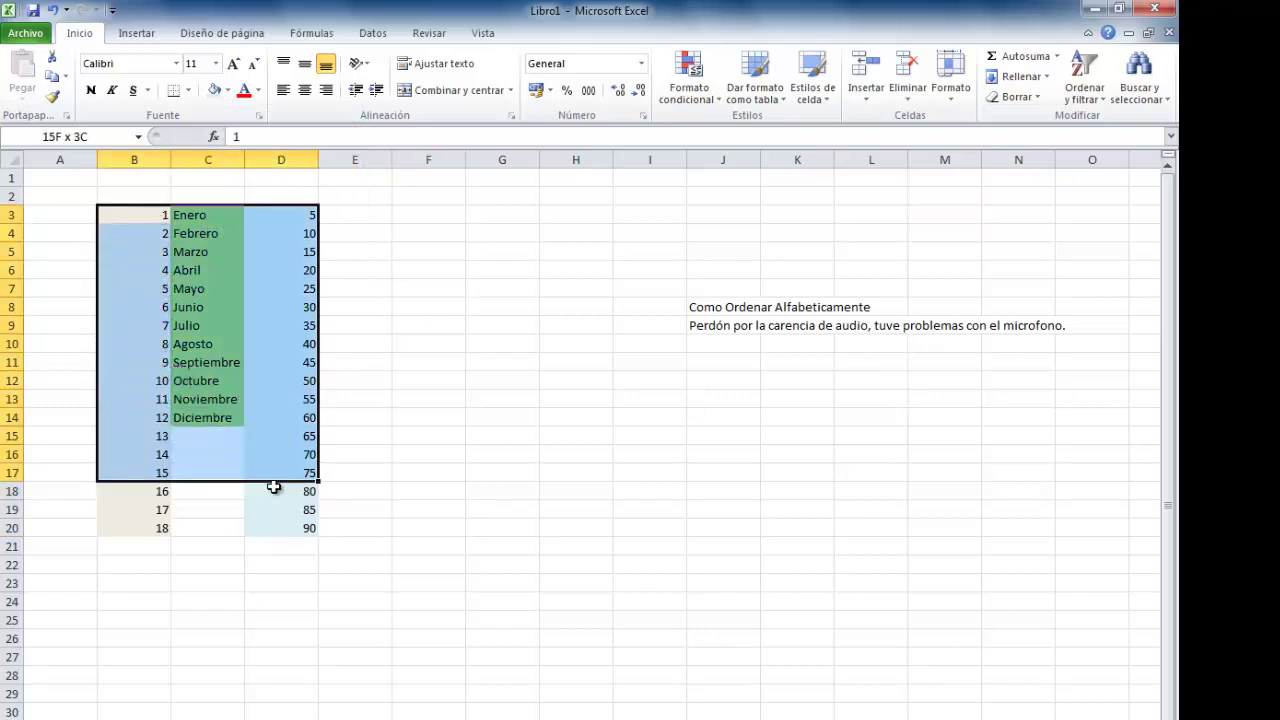
pyautogui.moveTo(263, 414); pyautogui.dragTo(276, 525)
# Give B3:D20 a thick outside border and all-cell borders on columns B, C and D.
pyautogui.click(189, 91)
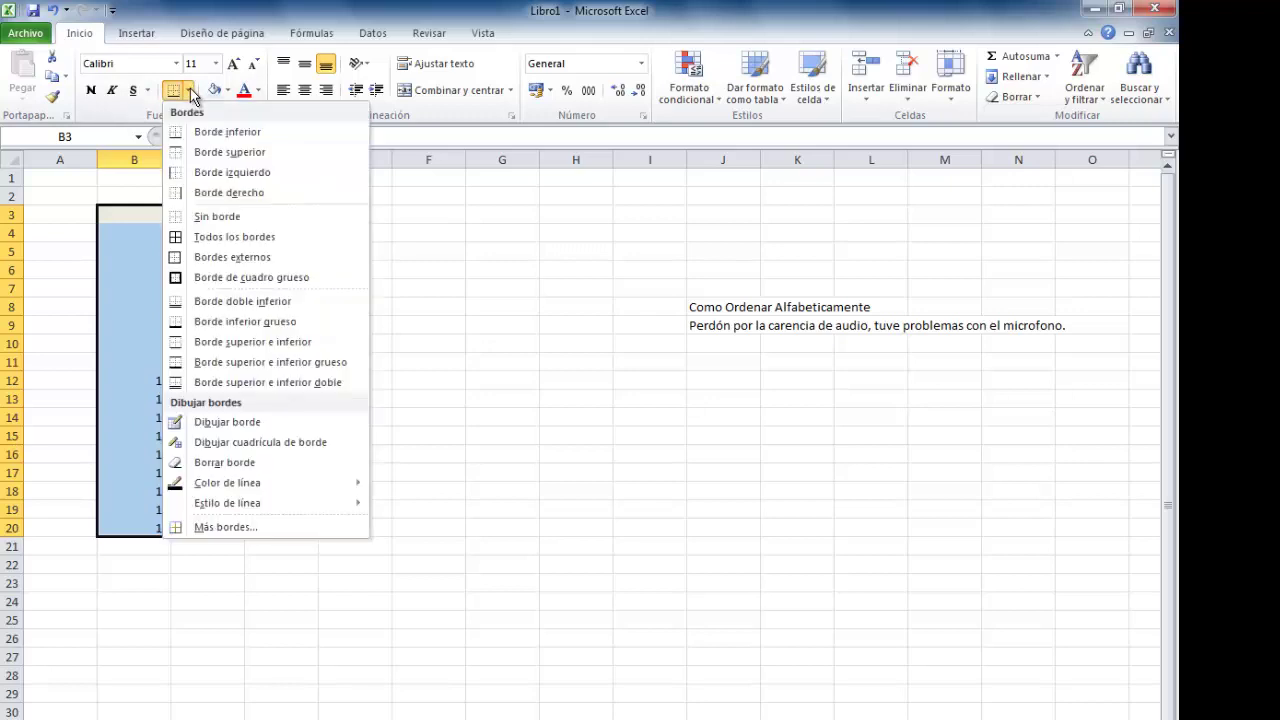
pyautogui.click(230, 277)
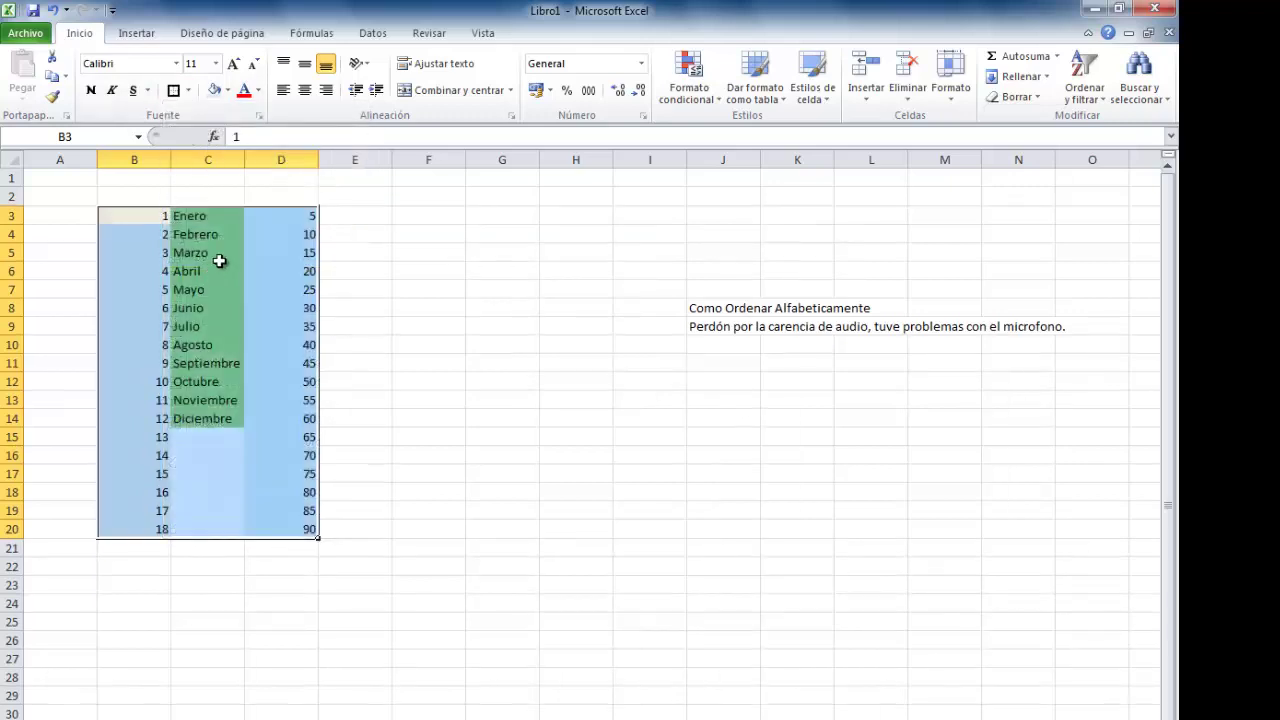
pyautogui.click(212, 253)
pyautogui.moveTo(192, 216); pyautogui.dragTo(200, 418)
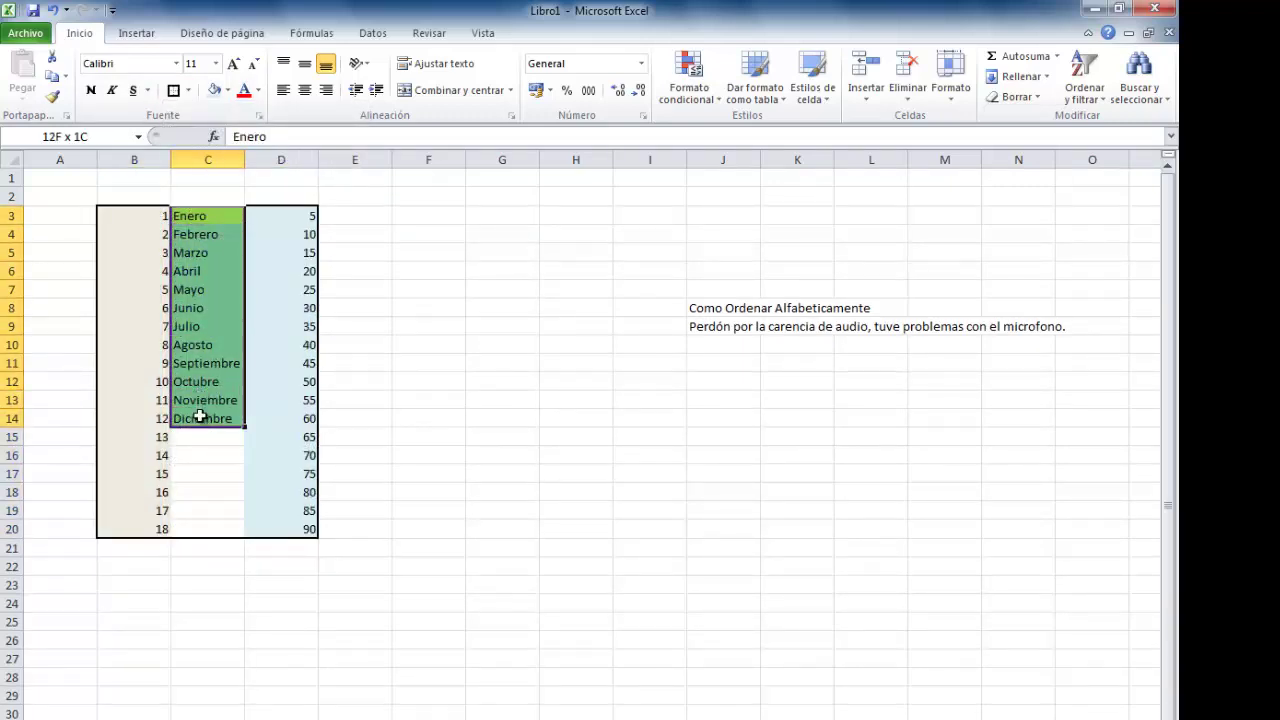
pyautogui.click(188, 90)
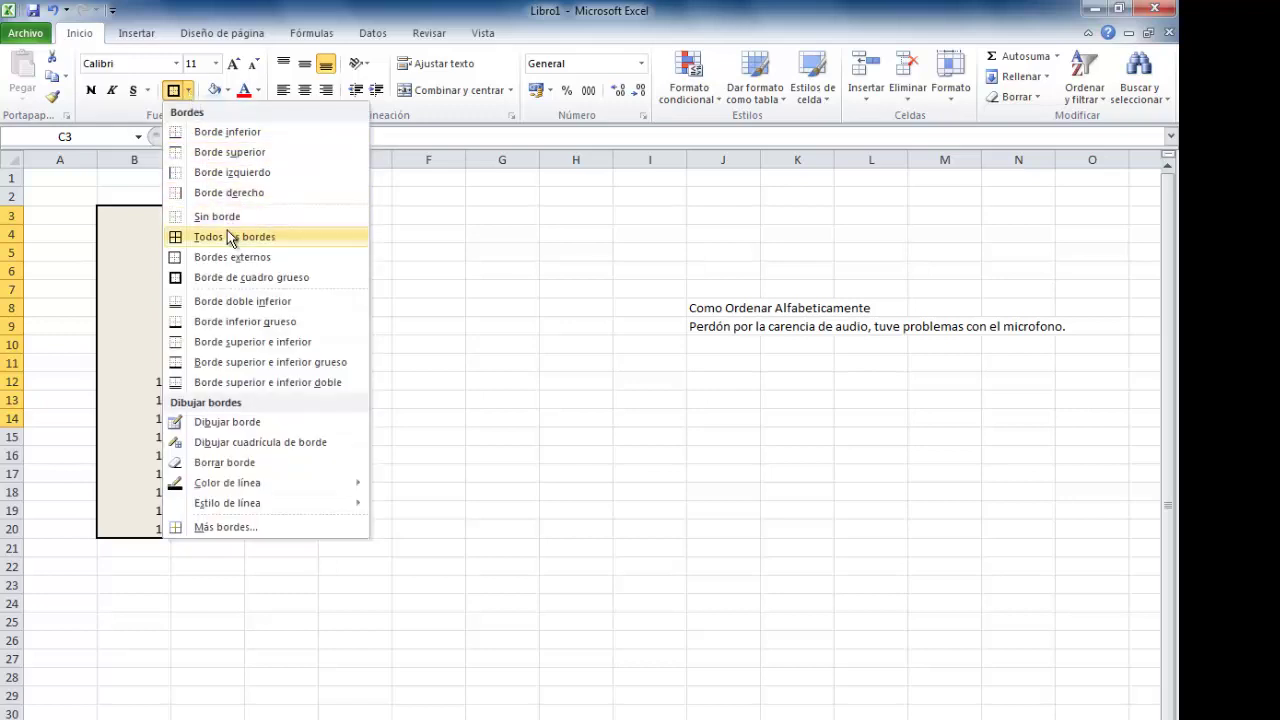
pyautogui.click(230, 236)
pyautogui.moveTo(150, 216); pyautogui.dragTo(150, 524)
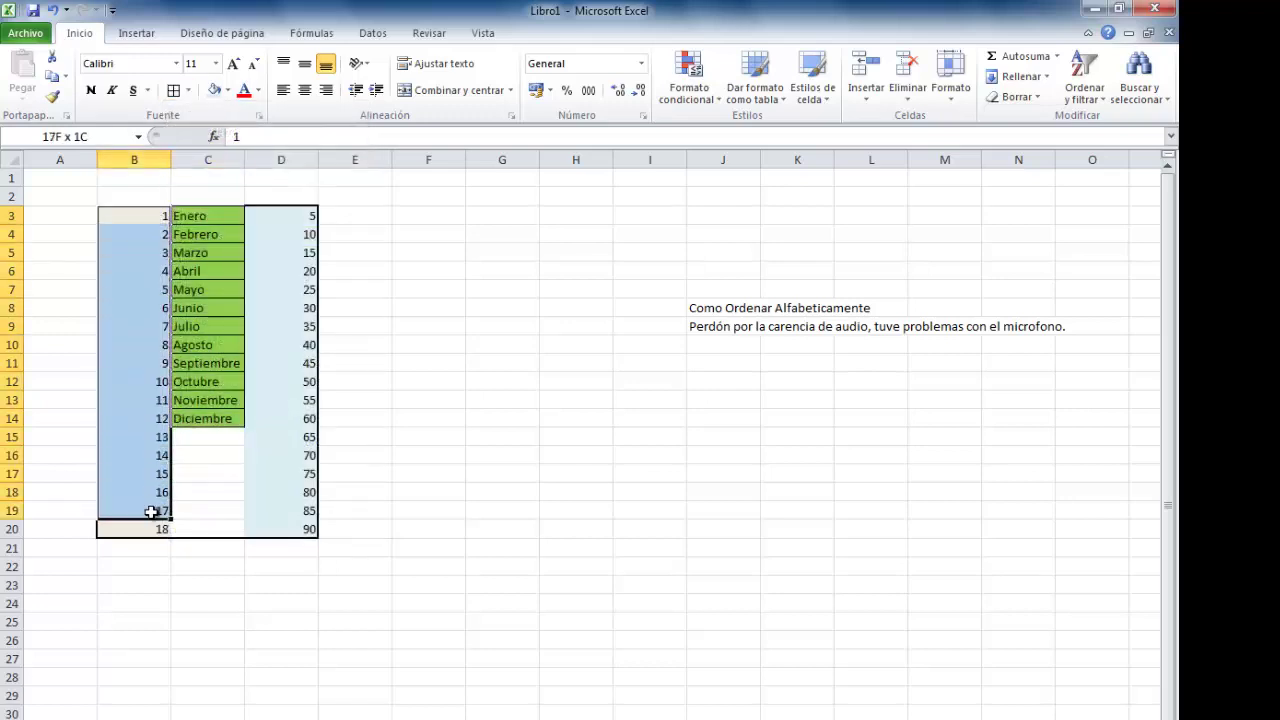
pyautogui.moveTo(281, 214); pyautogui.dragTo(294, 529)
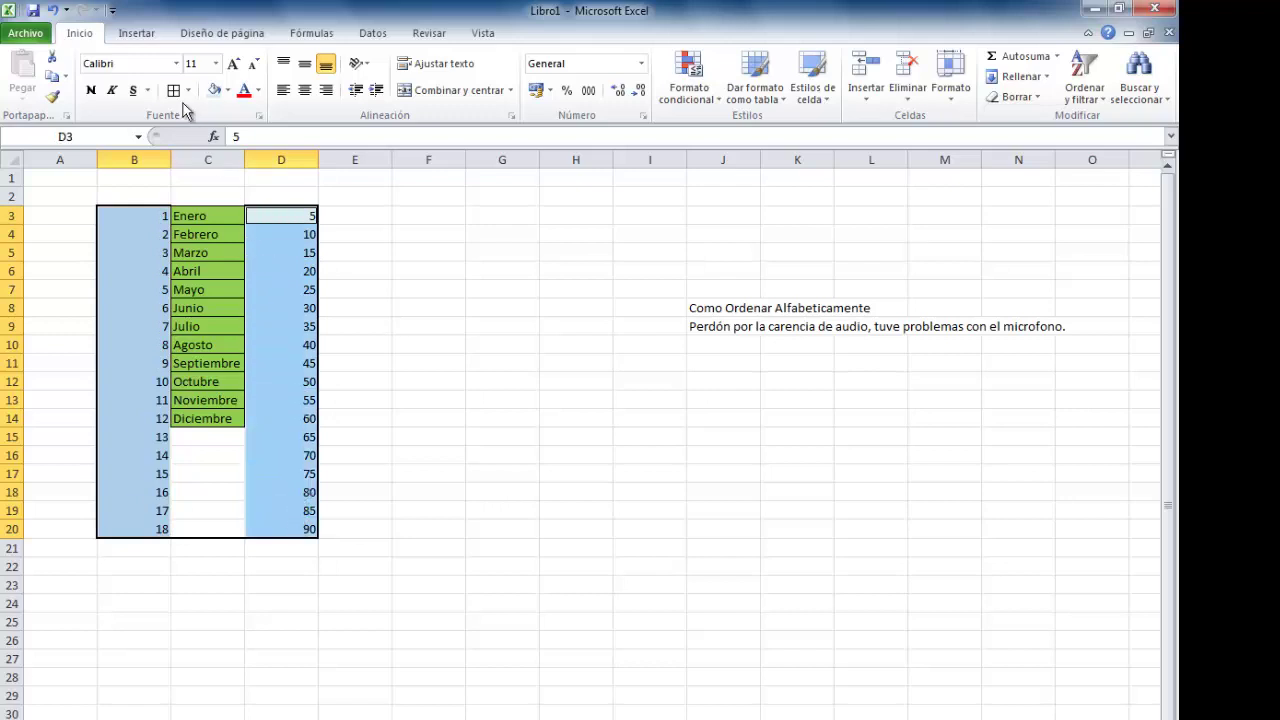
pyautogui.click(372, 272)
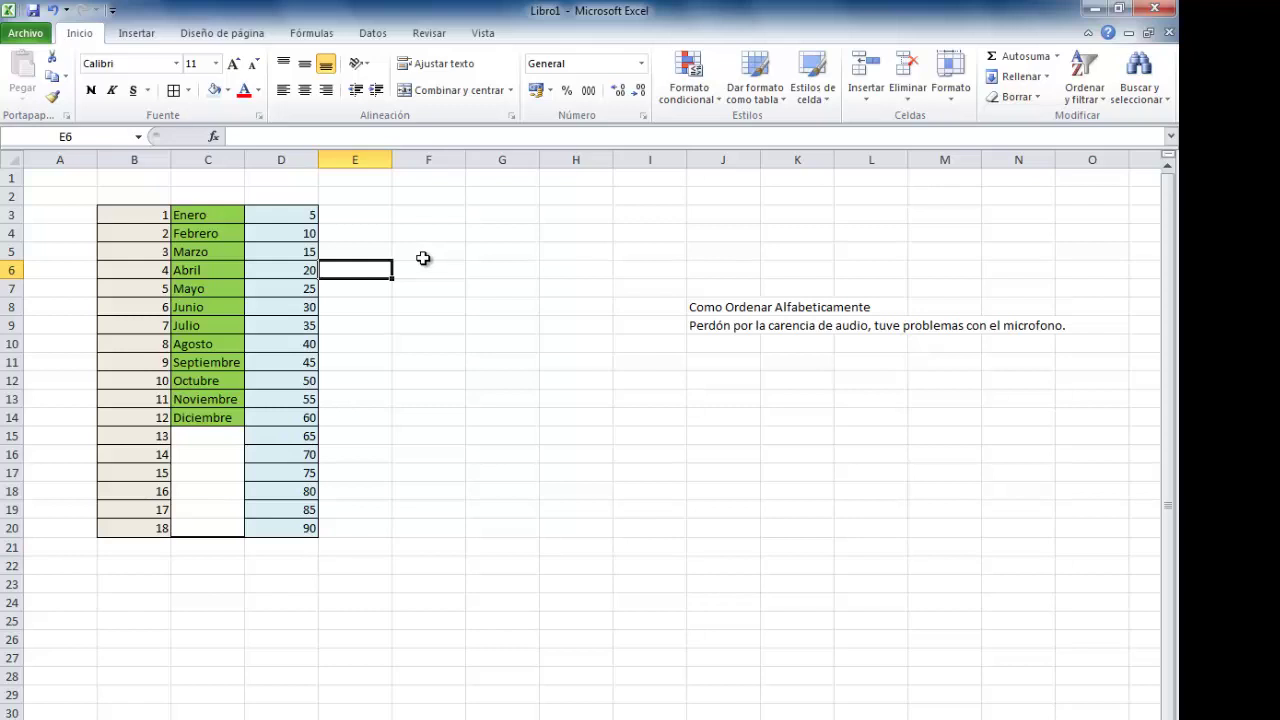
pyautogui.click(423, 397)
# Merge and centre the empty cells C15:C20 into one block.
pyautogui.moveTo(207, 437); pyautogui.dragTo(216, 529)
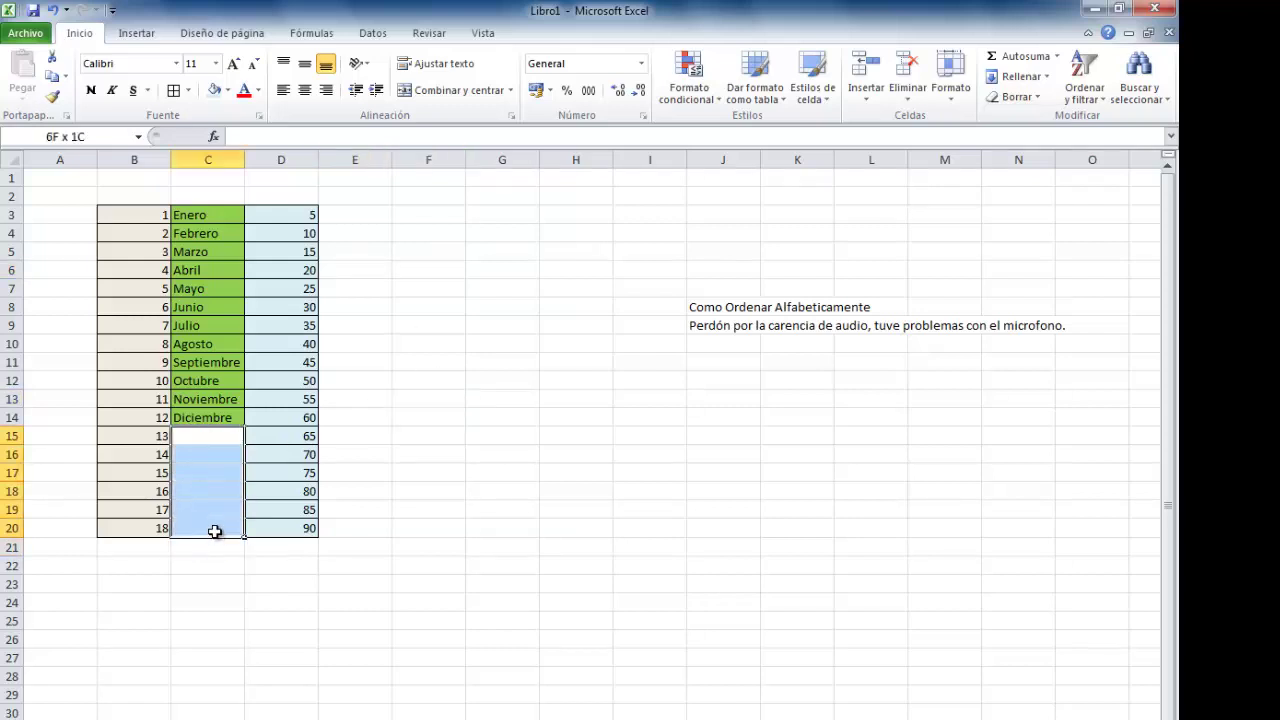
pyautogui.click(457, 91)
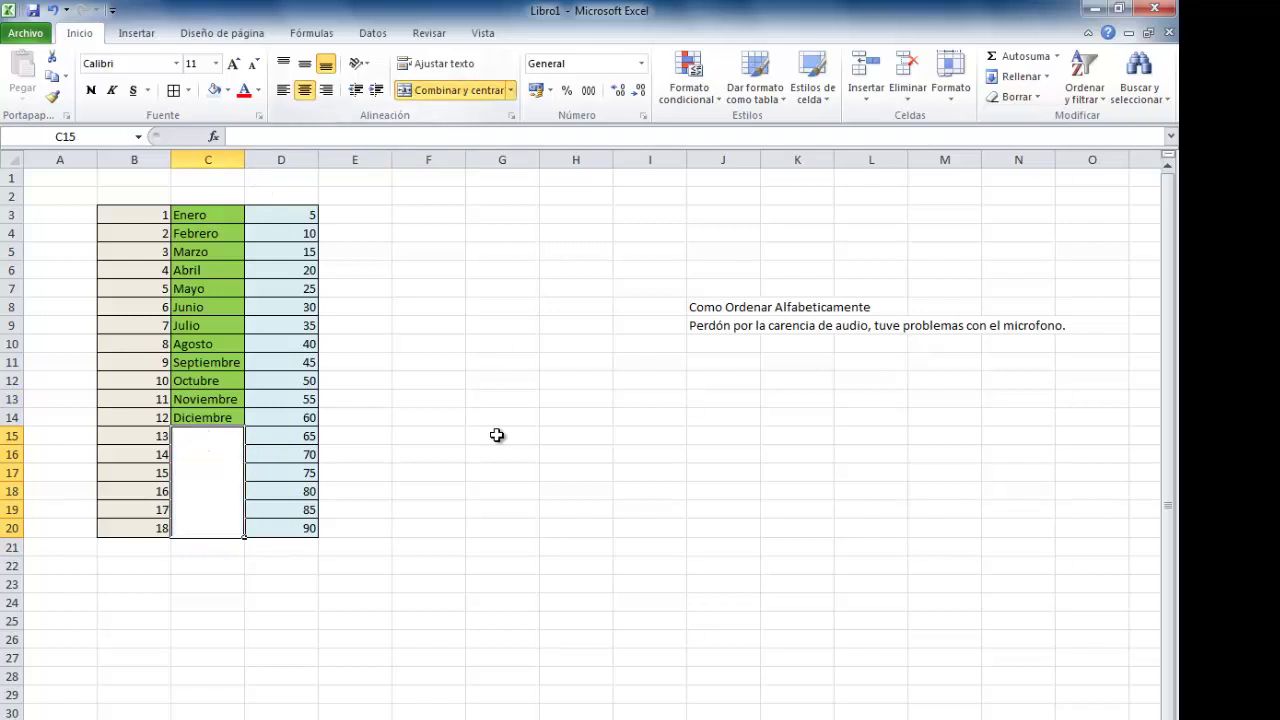
pyautogui.click(494, 436)
# Type the headers No., Meses and Cantidades in B2:D2 and select them.
pyautogui.click(127, 196)
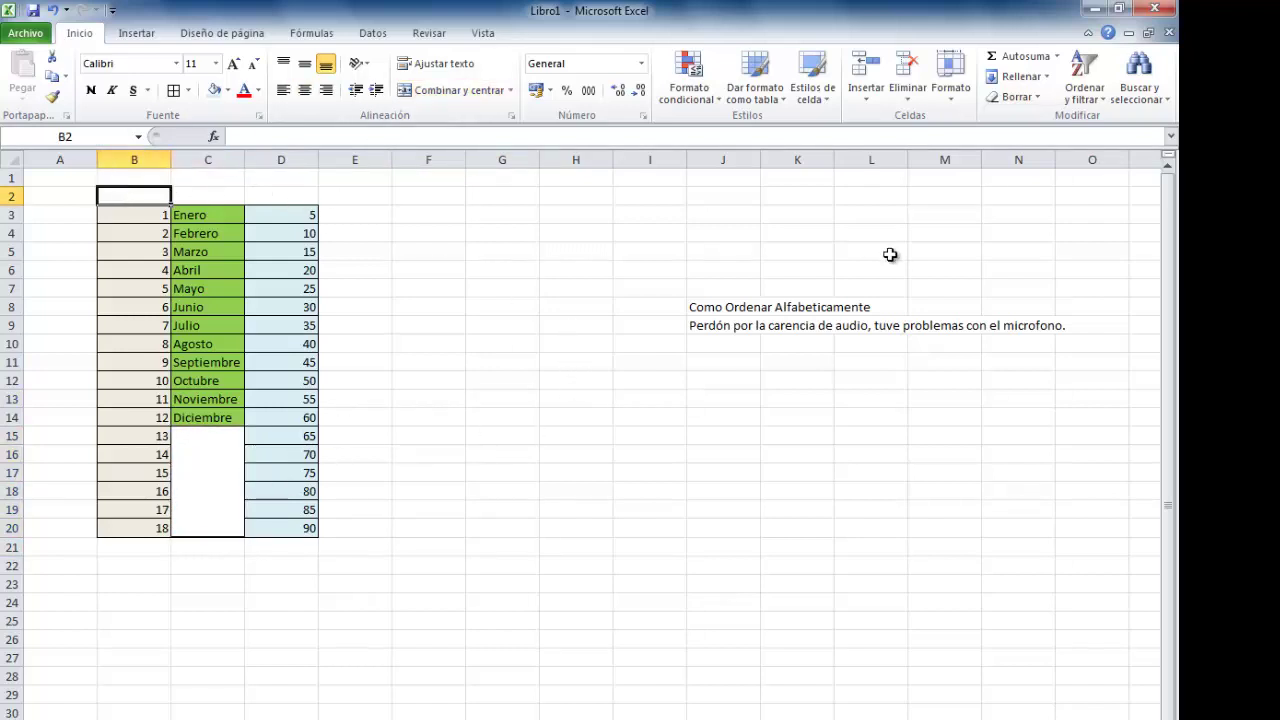
pyautogui.write('No.')
pyautogui.press('Tab')
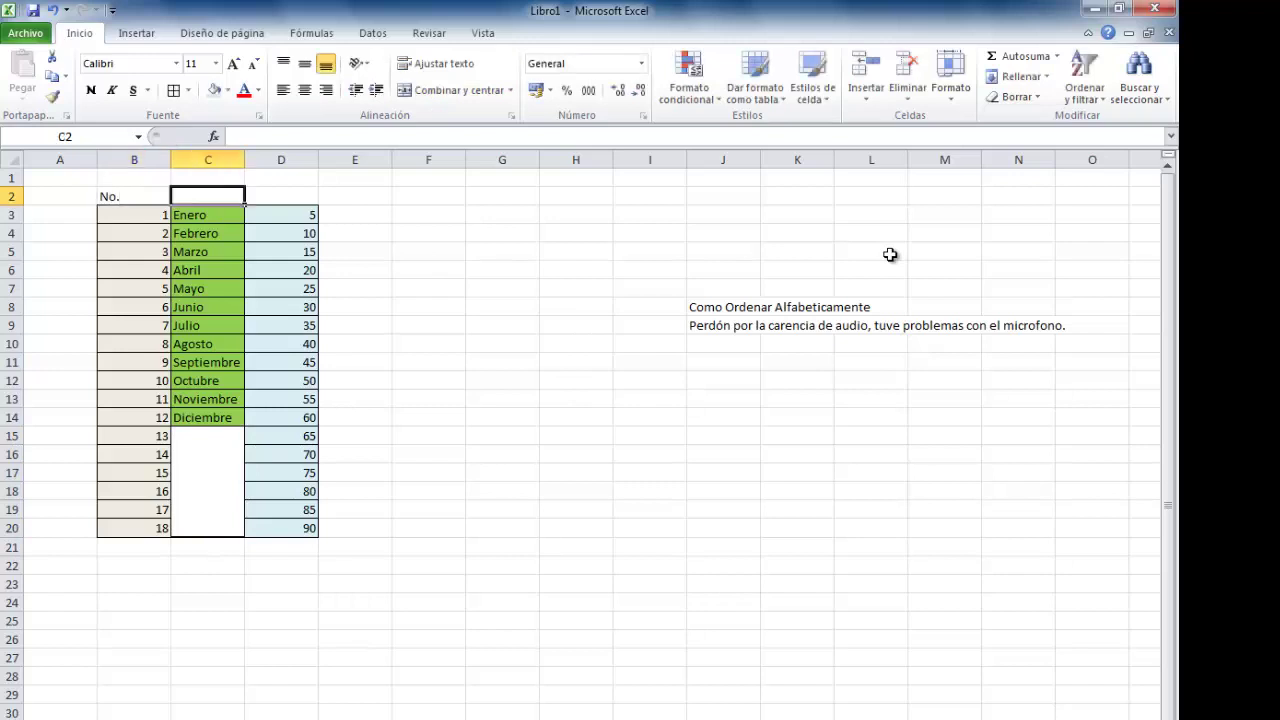
pyautogui.write('Meses')
pyautogui.press('Tab')
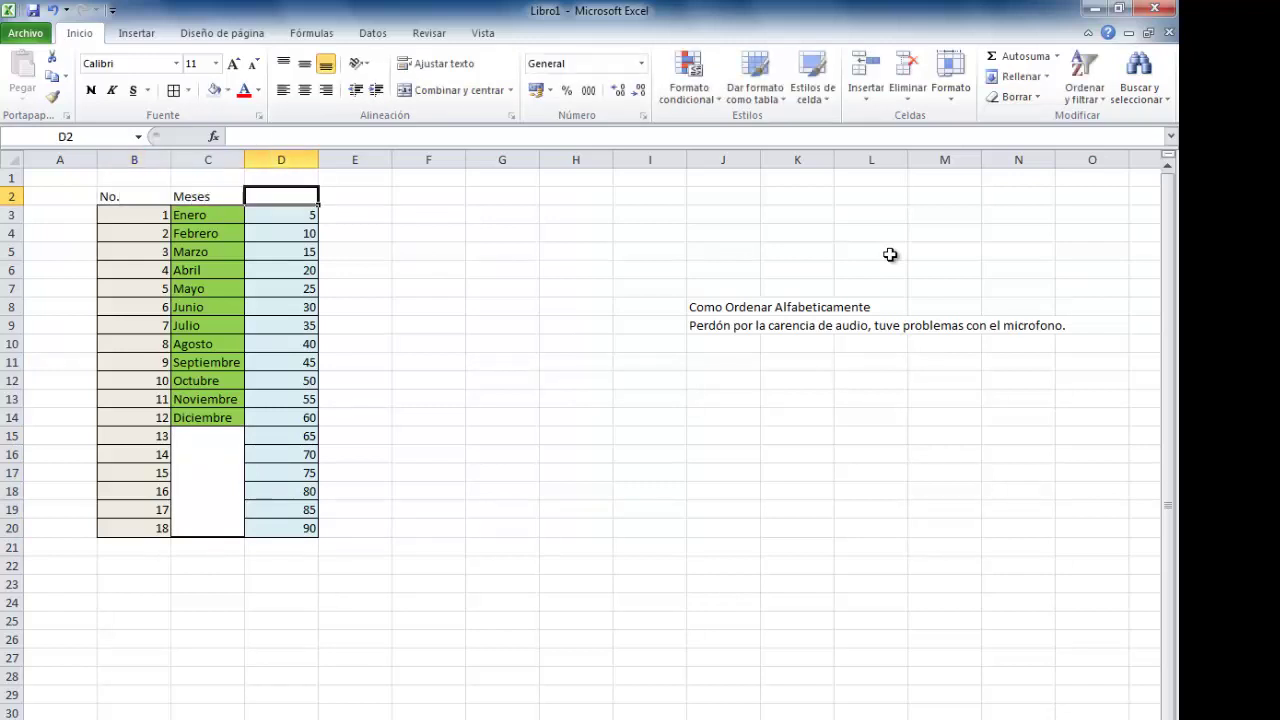
pyautogui.write('Cantidade')
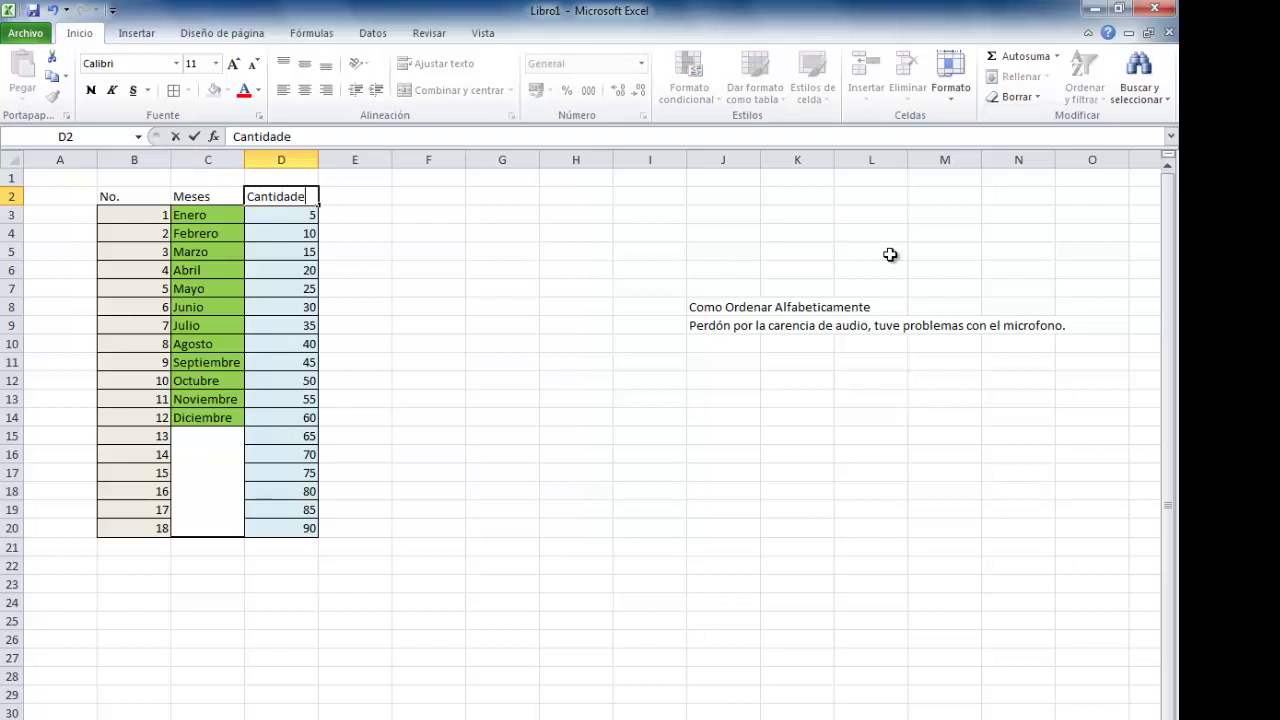
pyautogui.write('s')
pyautogui.press('Return')
pyautogui.press('Up')
pyautogui.hotkey('shift', 'Left')
pyautogui.hotkey('shift', 'Left')
pyautogui.hotkey('shift', 'Left')
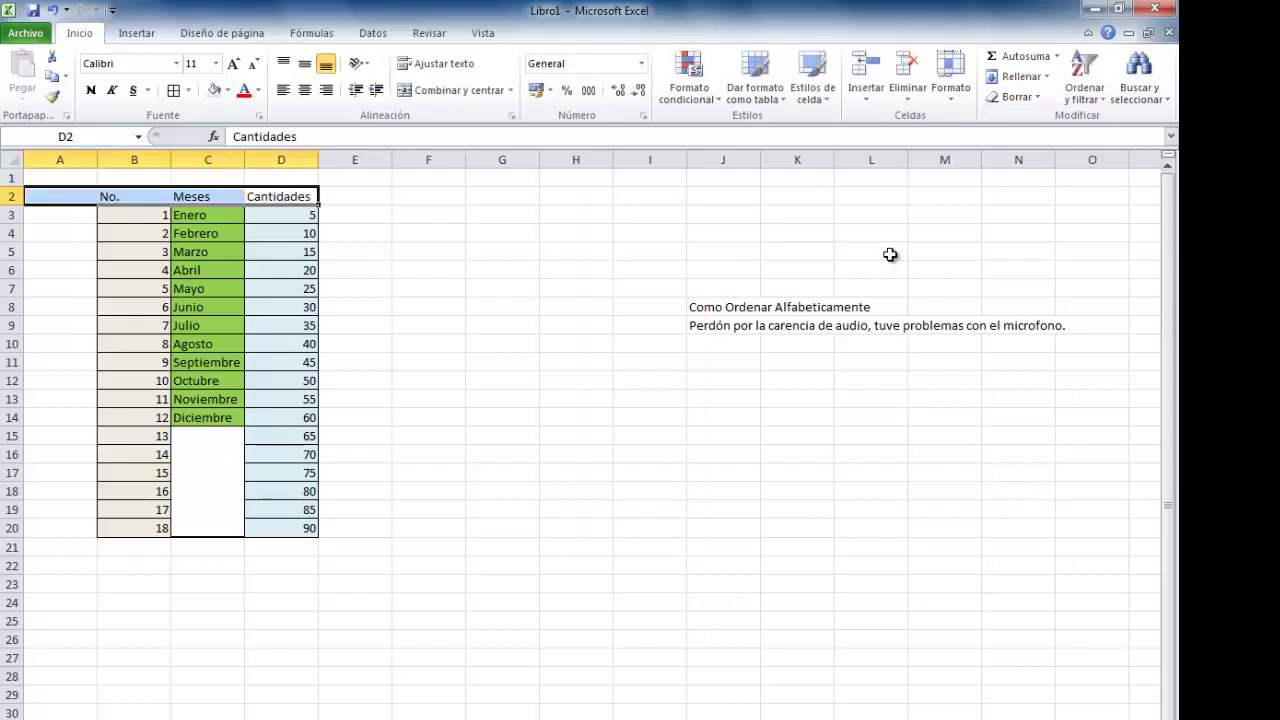
pyautogui.hotkey('shift', 'Right')
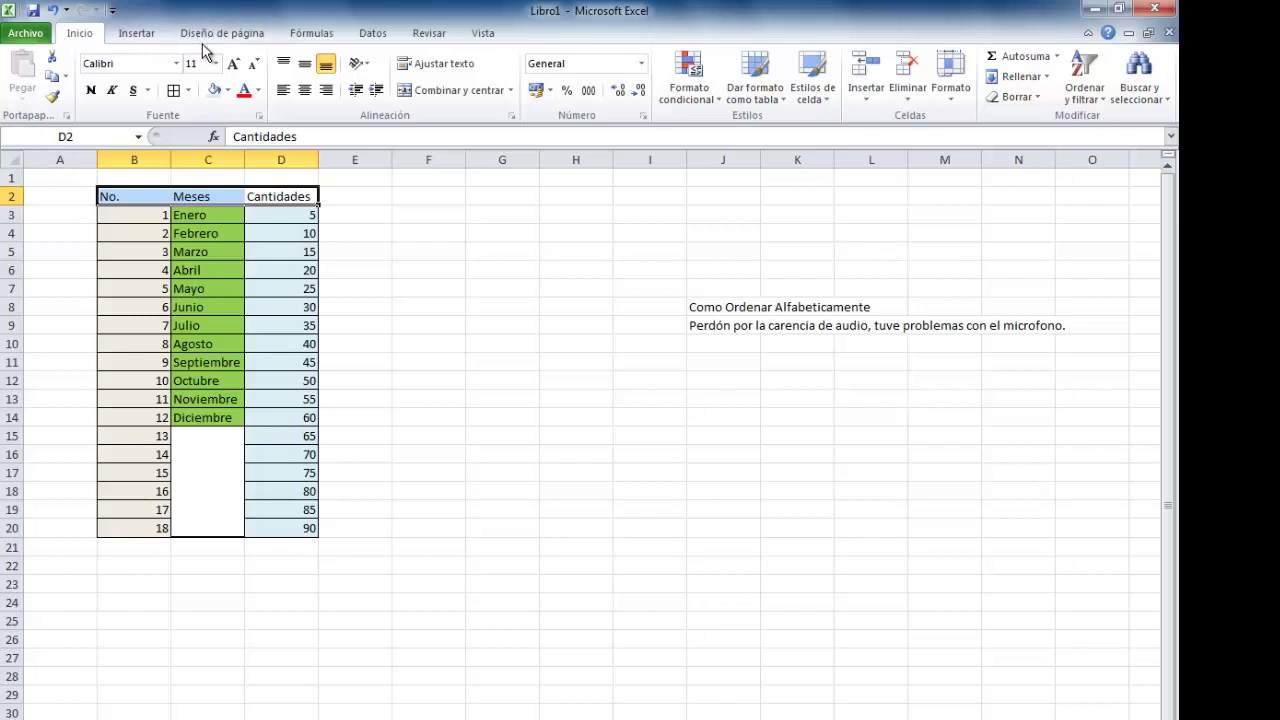
# Tilt the No., Meses and Cantidades headers upward at an angle and try centring them.
pyautogui.click(366, 65)
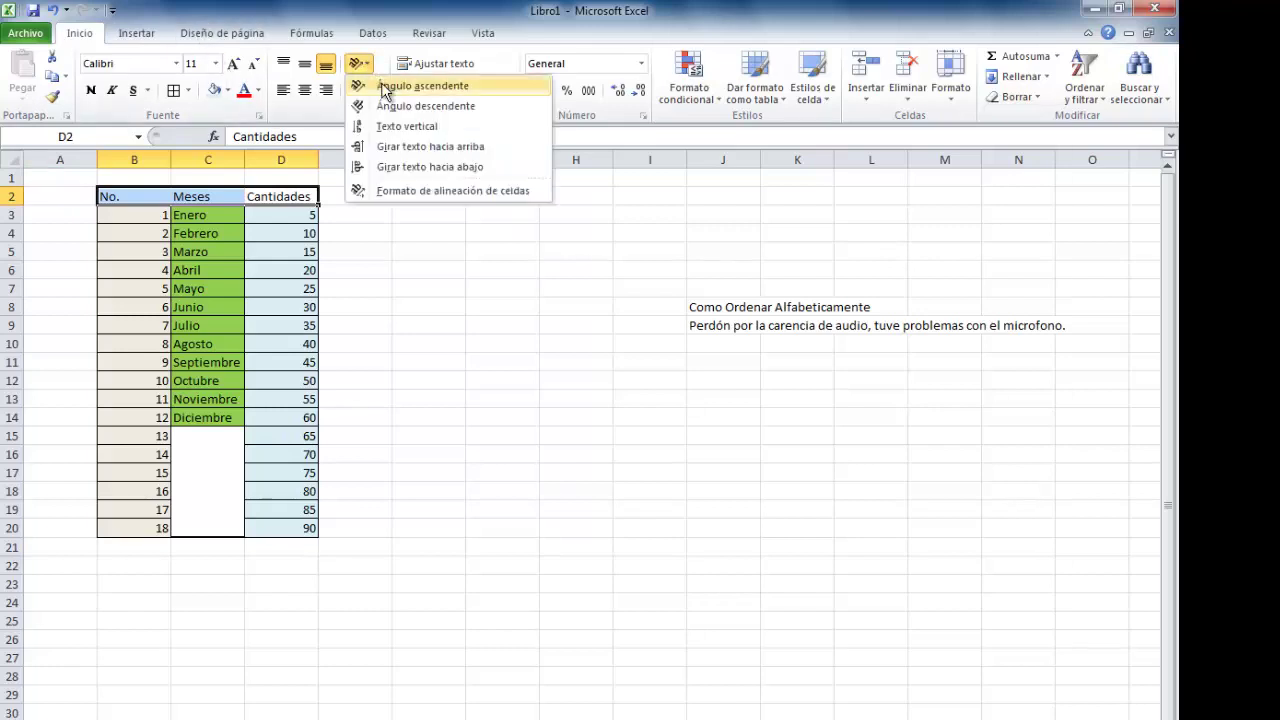
pyautogui.click(380, 88)
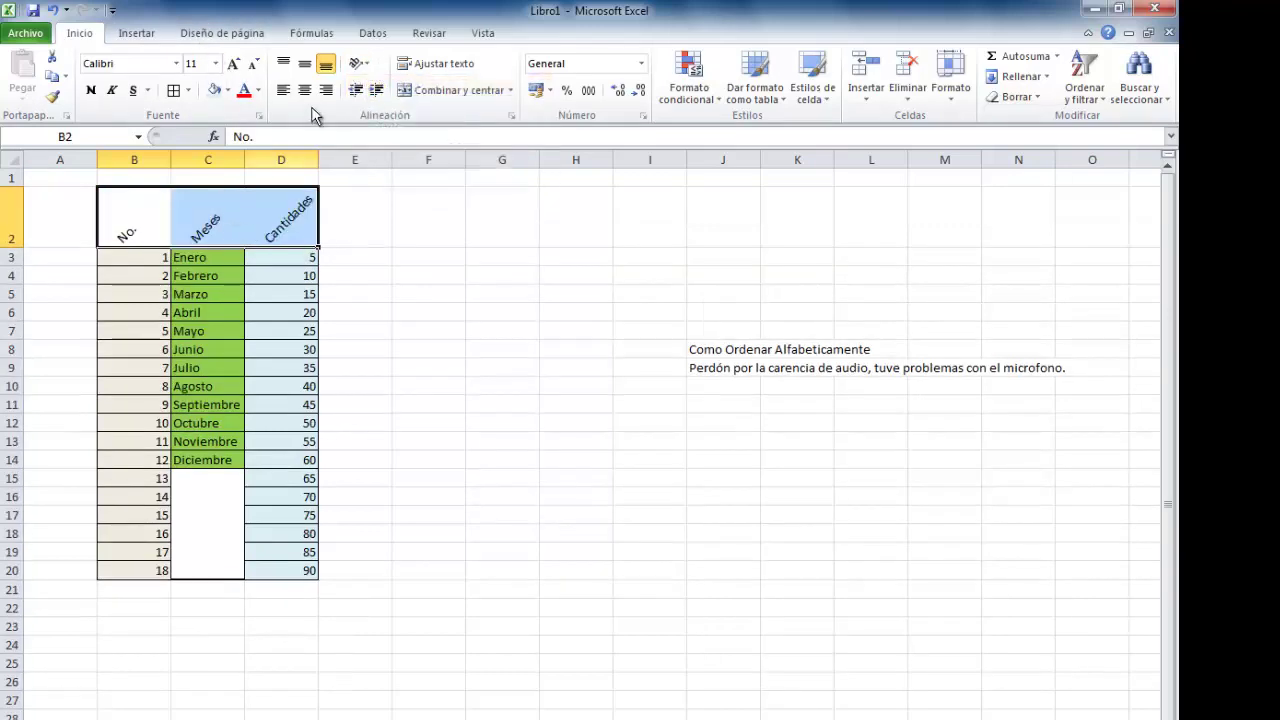
pyautogui.click(304, 63)
pyautogui.click(304, 90)
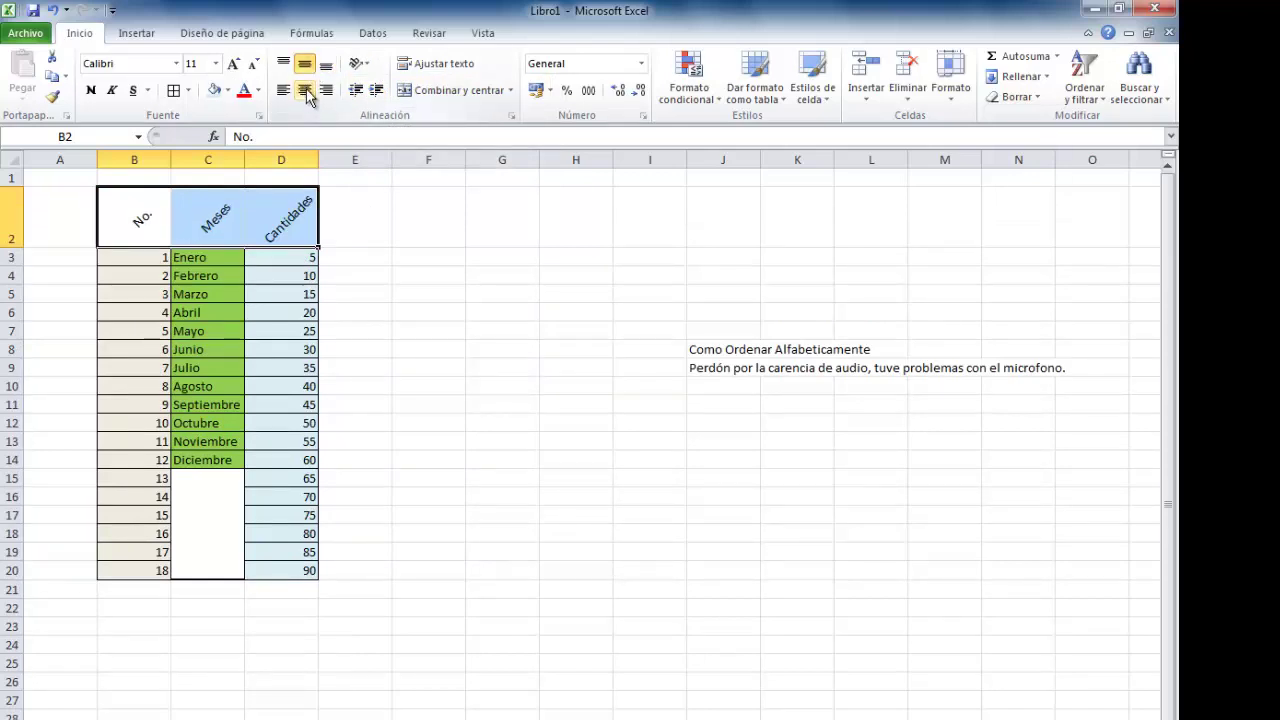
pyautogui.click(307, 93)
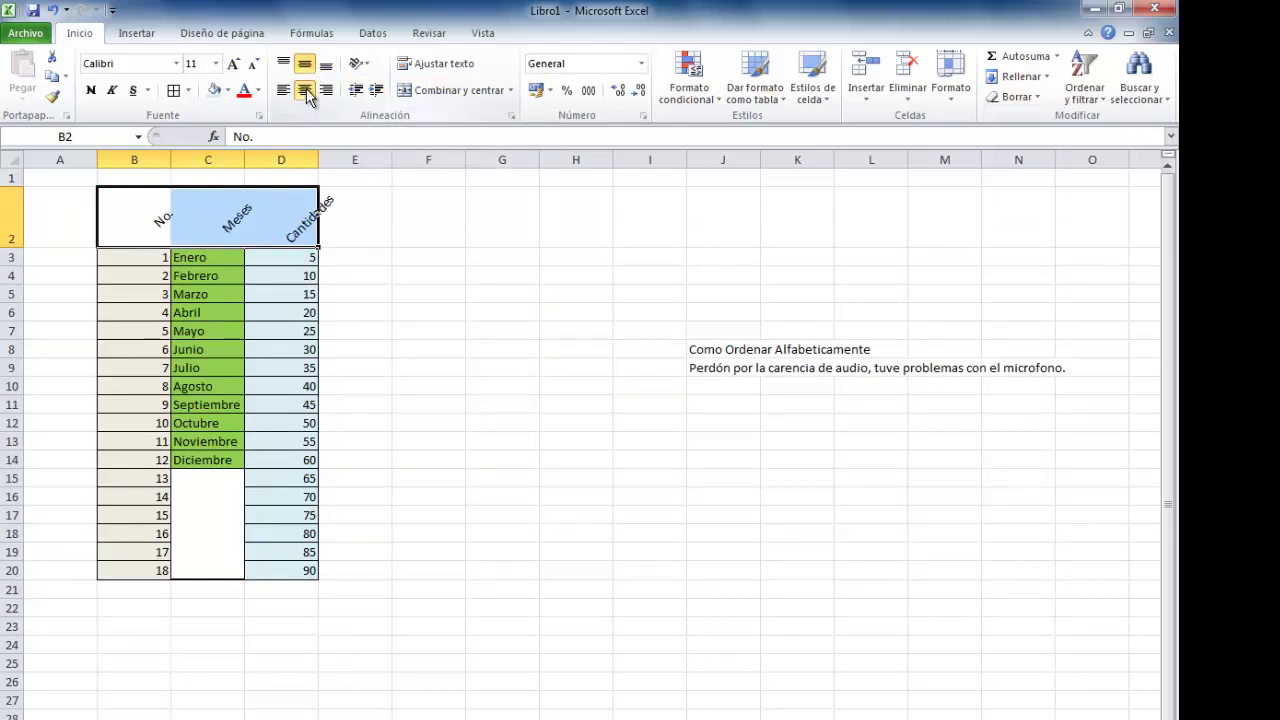
pyautogui.click(455, 337)
pyautogui.click(329, 223)
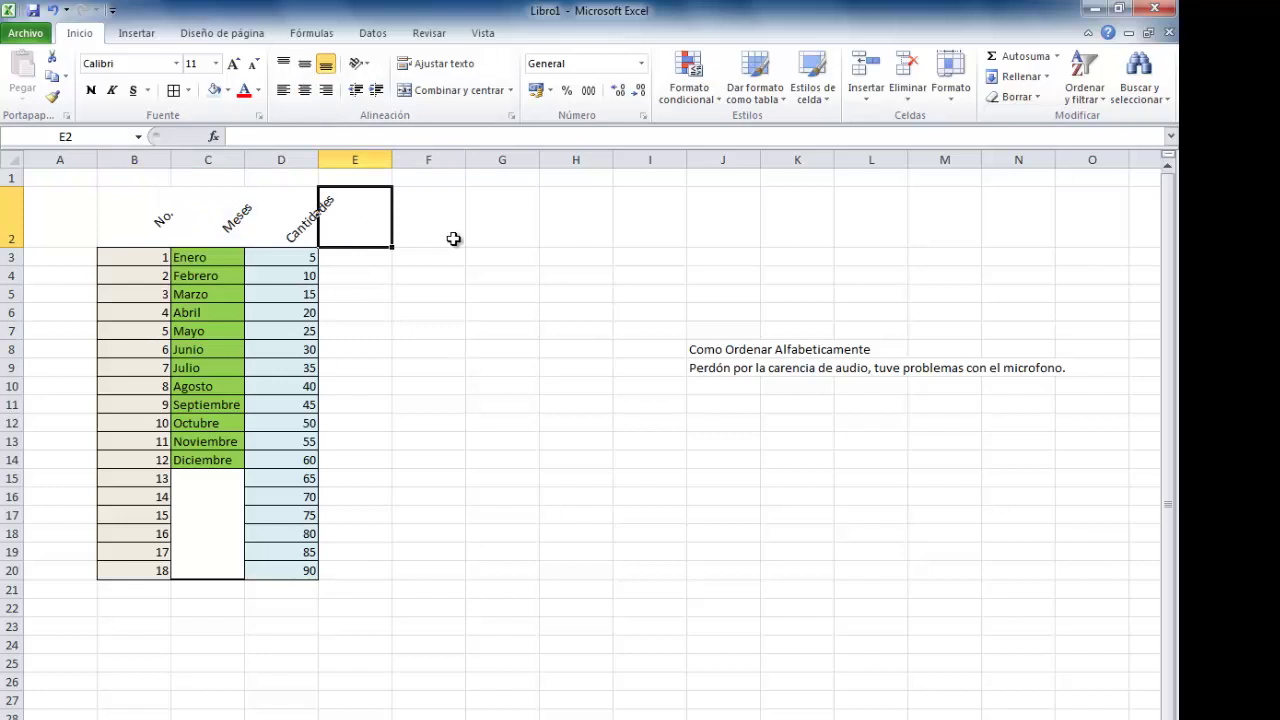
# Try top, bottom and middle vertical alignment on the angled B2:D2 headers.
pyautogui.press('Left')
pyautogui.hotkey('shift', 'Left')
pyautogui.hotkey('shift', 'Left')
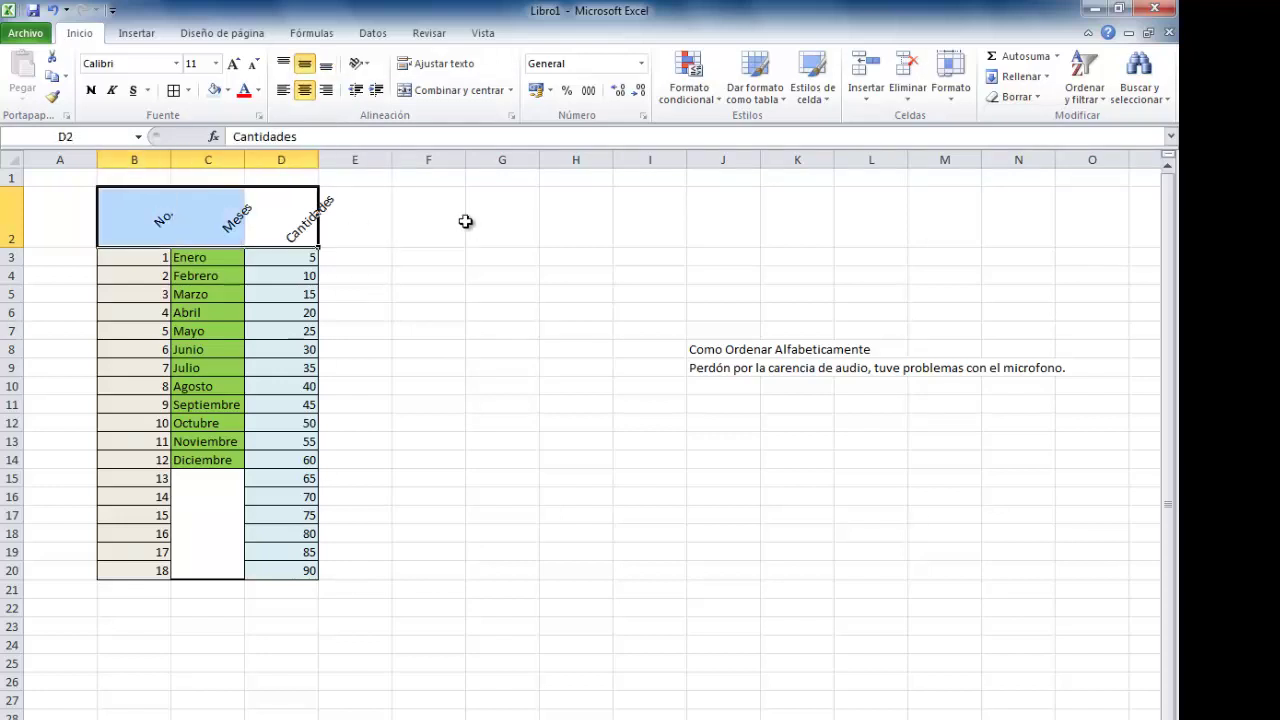
pyautogui.click(286, 67)
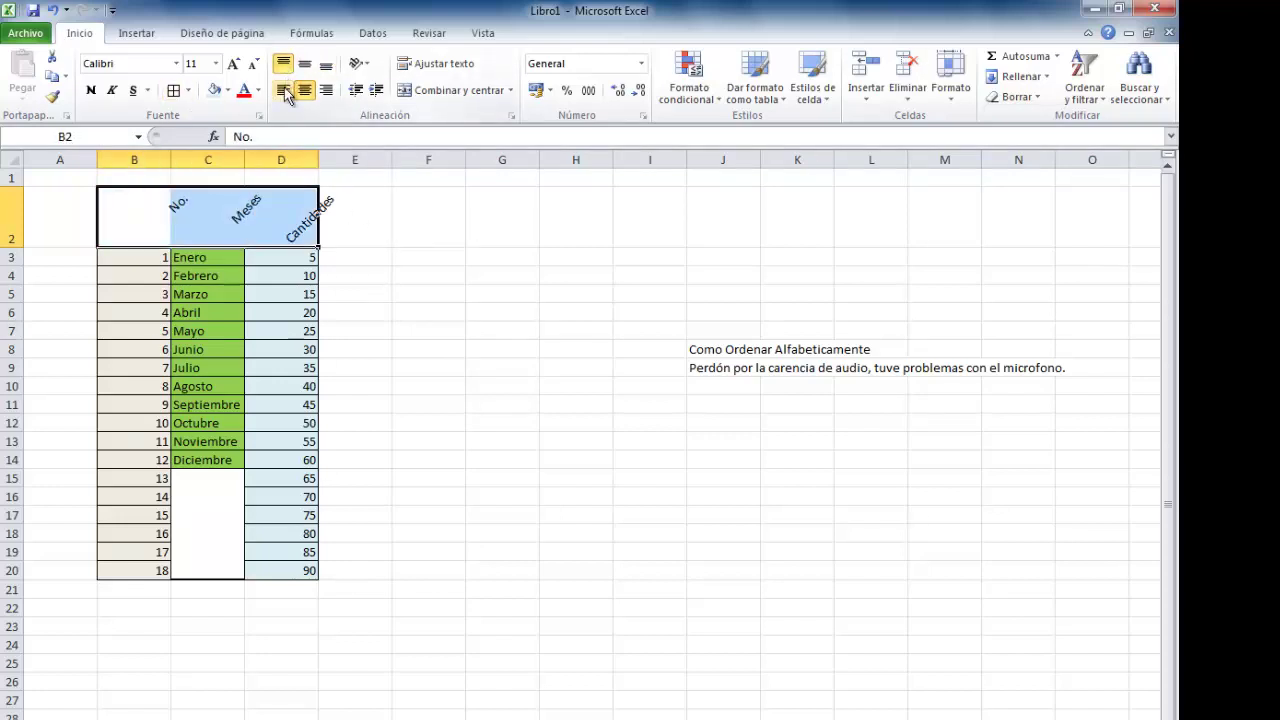
pyautogui.click(287, 66)
pyautogui.click(292, 66)
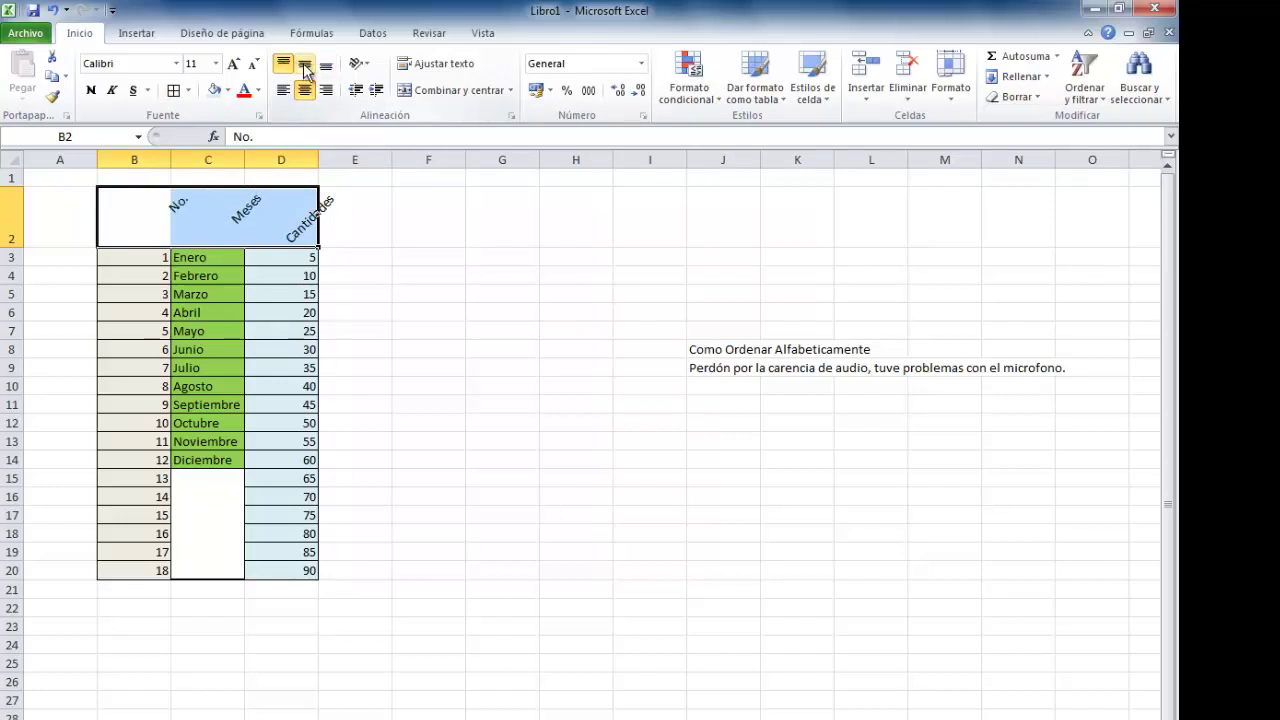
pyautogui.click(304, 66)
pyautogui.click(327, 278)
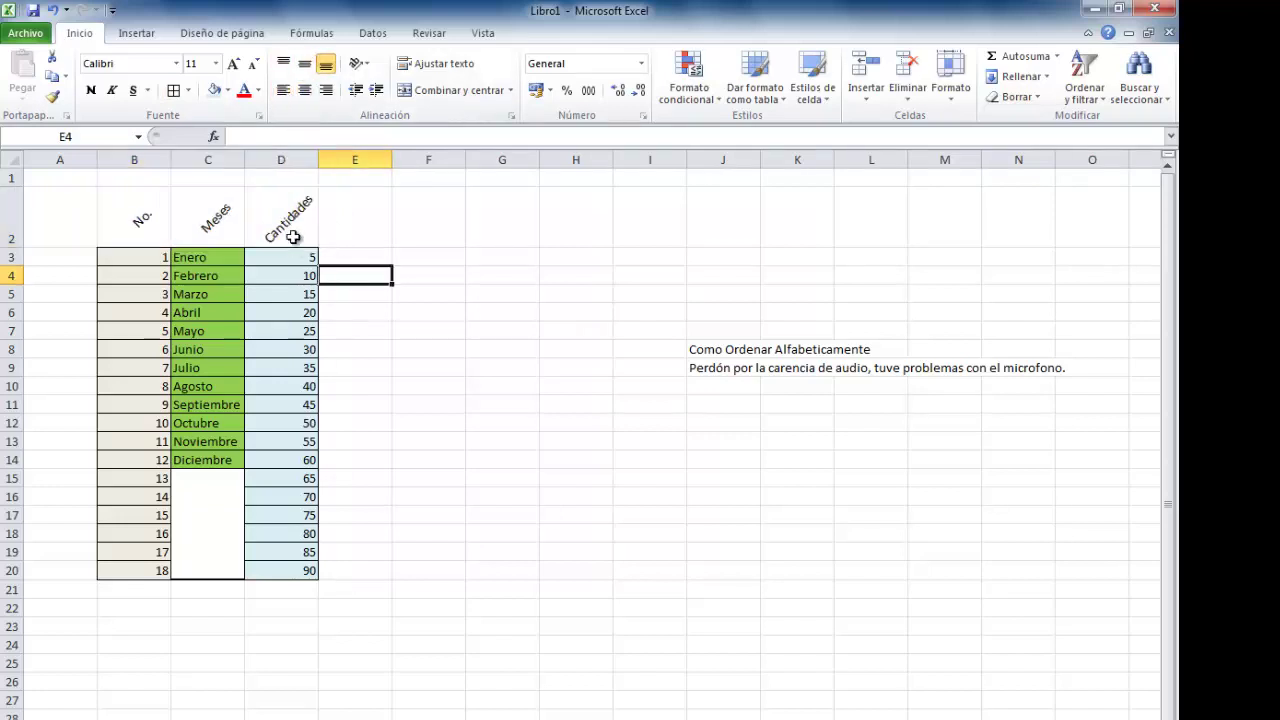
# Bottom-align the angled B2:D2 headers, also trying centre and left horizontal alignment.
pyautogui.moveTo(289, 225); pyautogui.dragTo(152, 216)
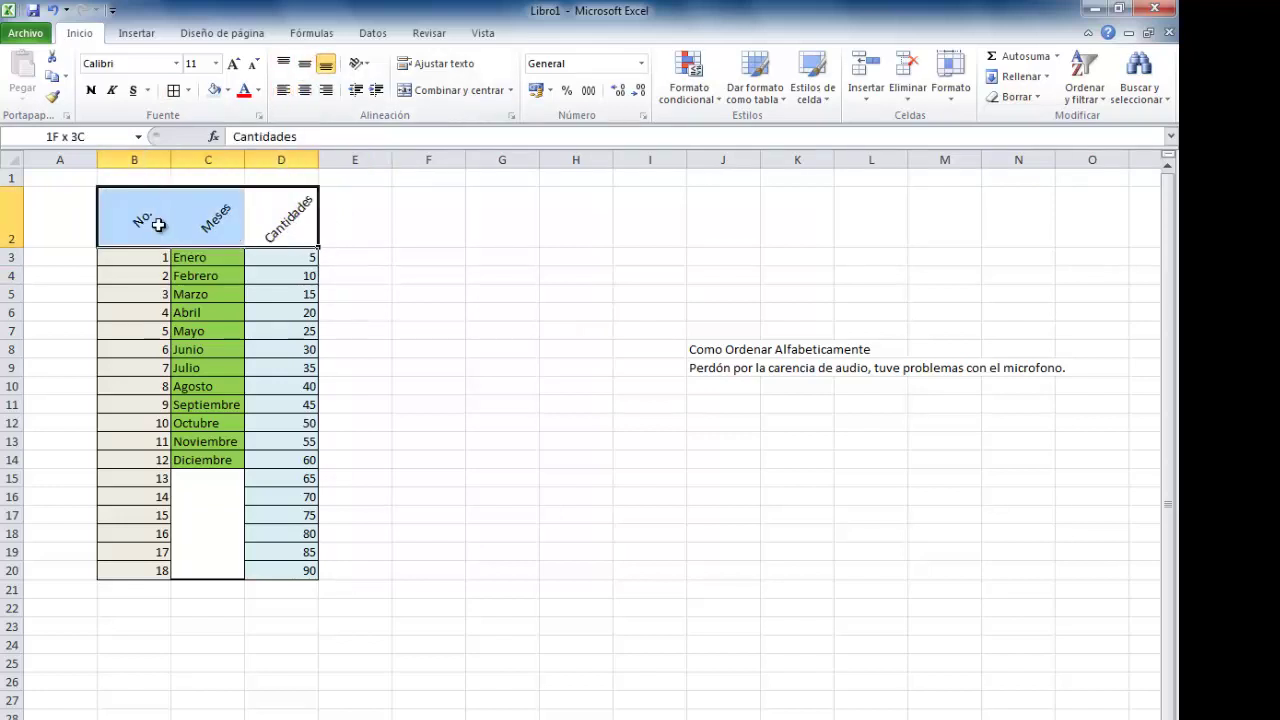
pyautogui.click(326, 65)
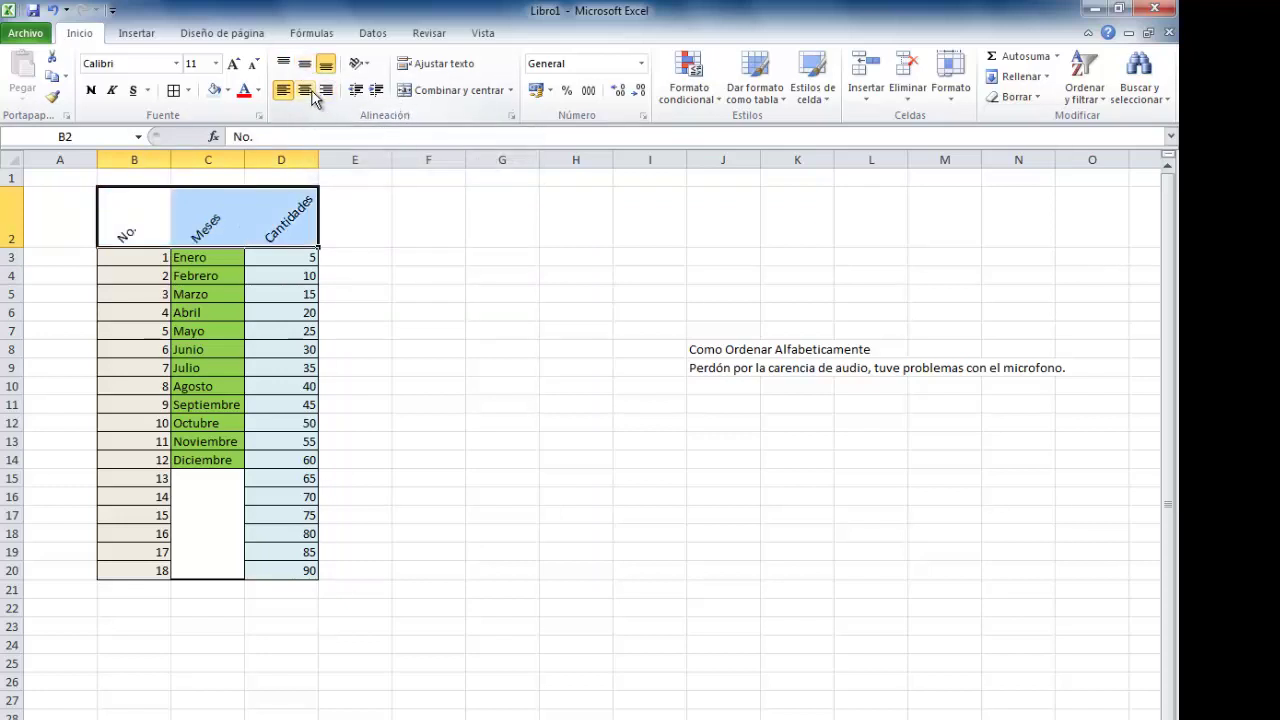
pyautogui.click(306, 91)
pyautogui.click(283, 90)
# Set the B2:D2 header text orientation to 0 degrees in Format Cells.
pyautogui.click(360, 63)
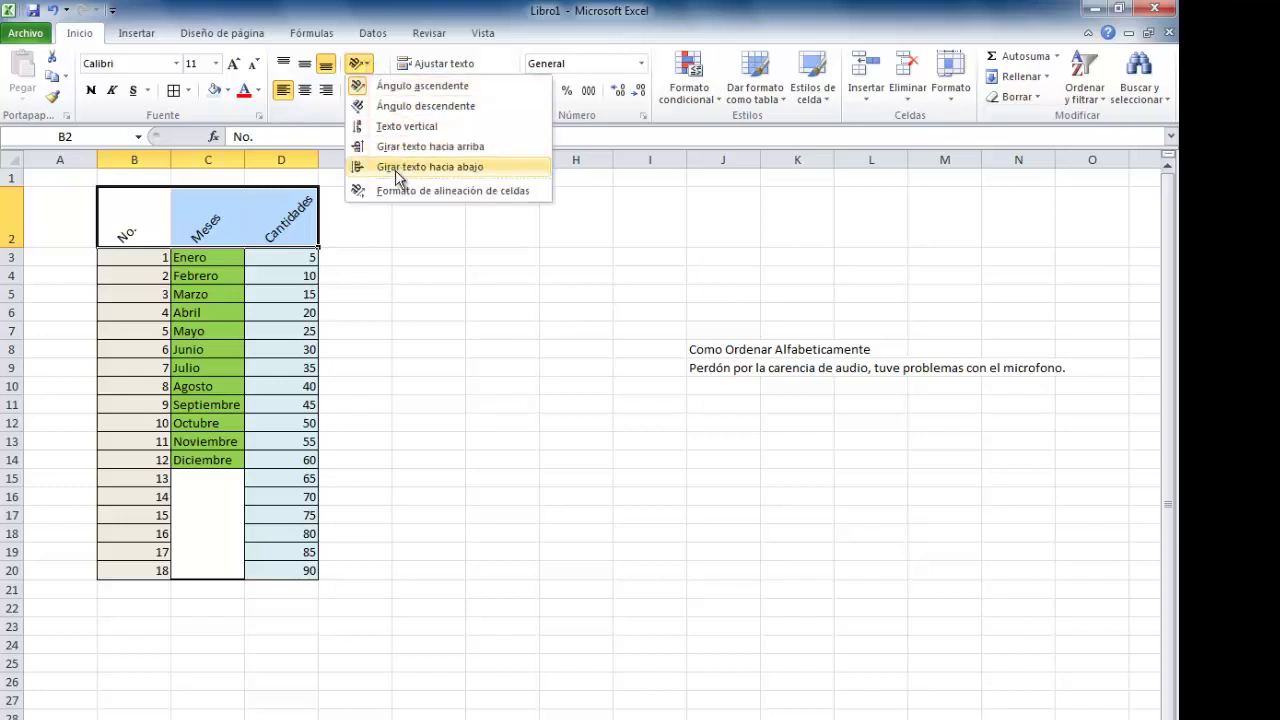
pyautogui.press('Escape')
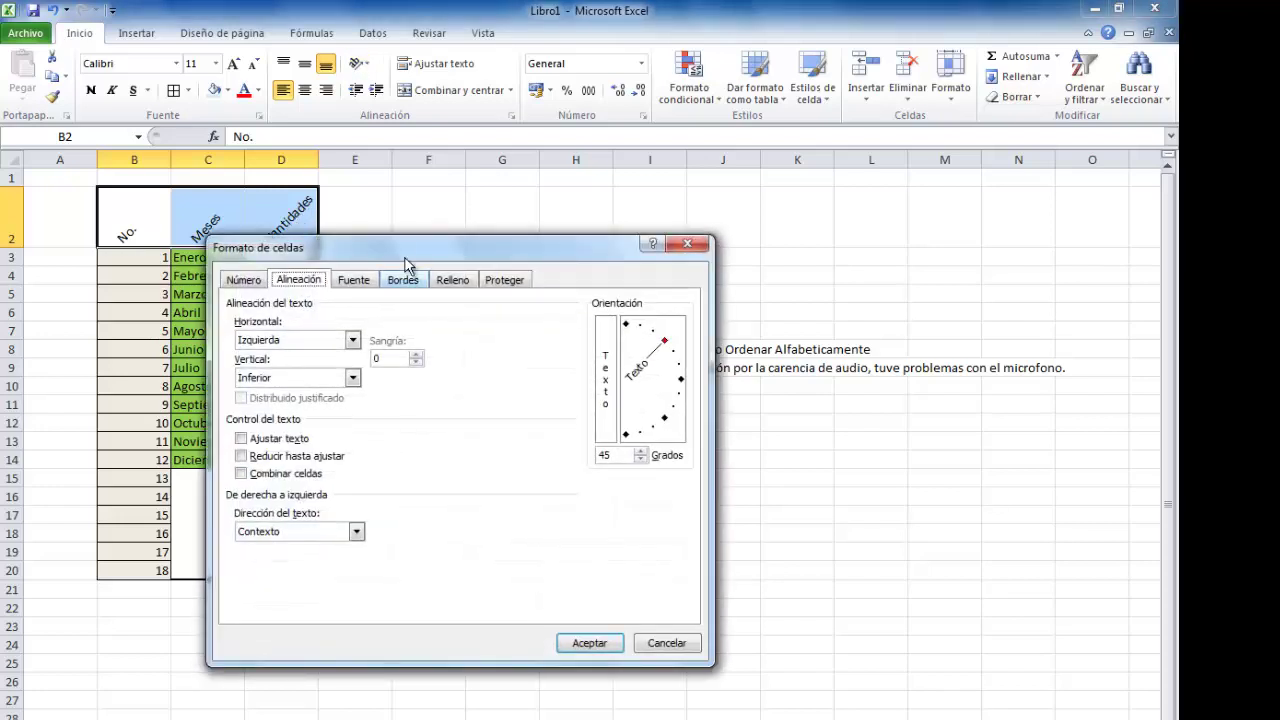
pyautogui.moveTo(406, 250); pyautogui.dragTo(640, 236)
pyautogui.moveTo(897, 334); pyautogui.dragTo(910, 369)
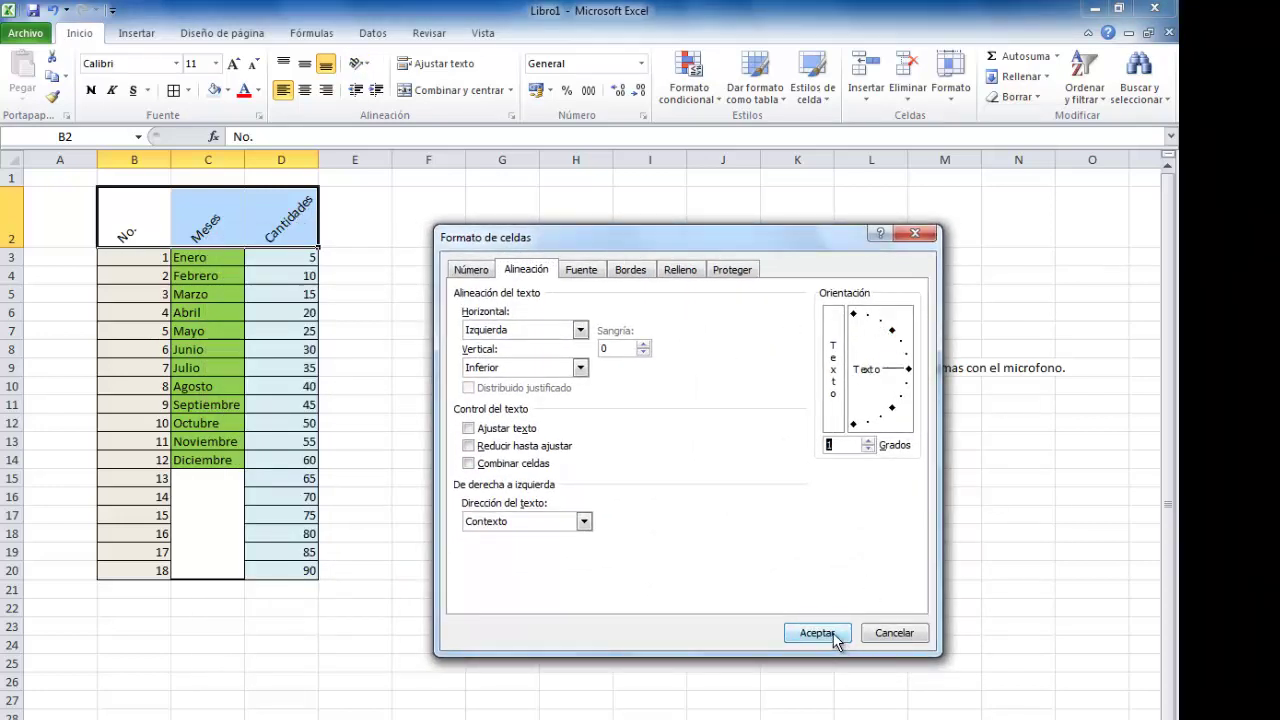
pyautogui.click(817, 633)
pyautogui.click(460, 418)
pyautogui.click(285, 201)
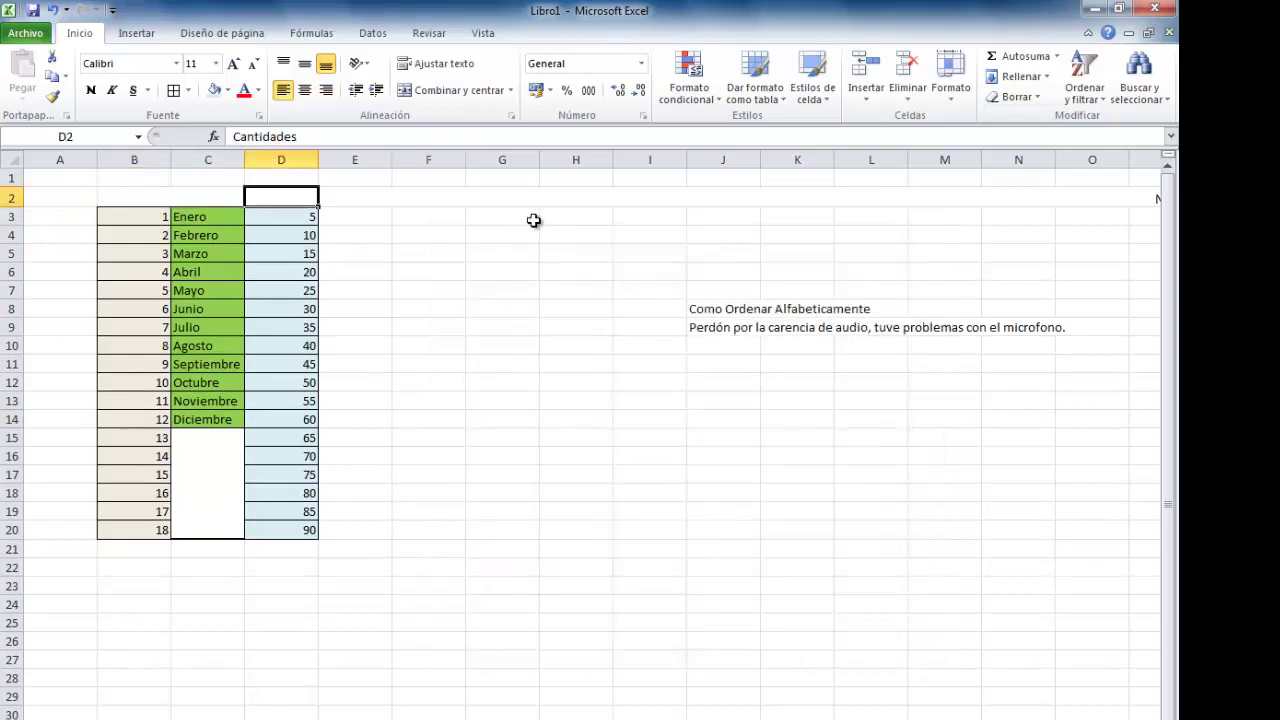
# Compare angled and horizontal headers with undo and redo, keeping them horizontal, and reselect B2:D2.
pyautogui.press('Left')
pyautogui.press('Right')
pyautogui.press('Right')
pyautogui.press('Right')
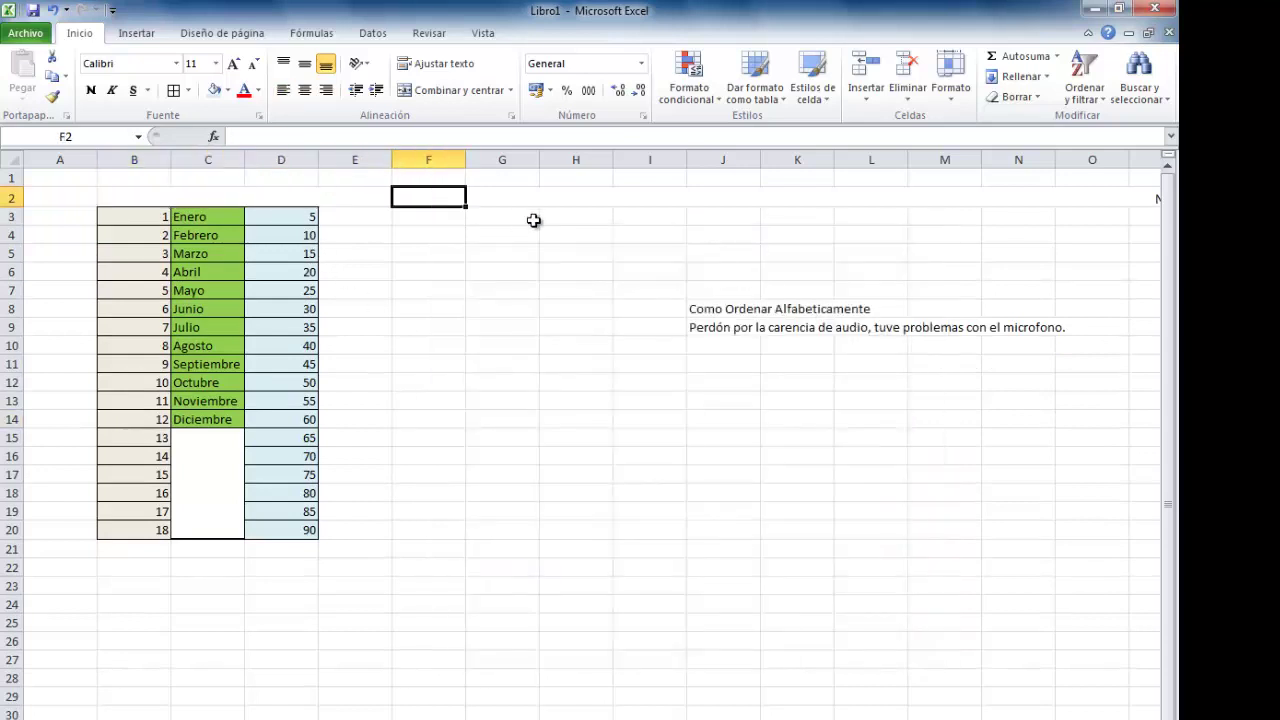
pyautogui.press('Left')
pyautogui.press('Left')
pyautogui.press('Left')
pyautogui.press('Left')
pyautogui.hotkey('ctrl', 'z')
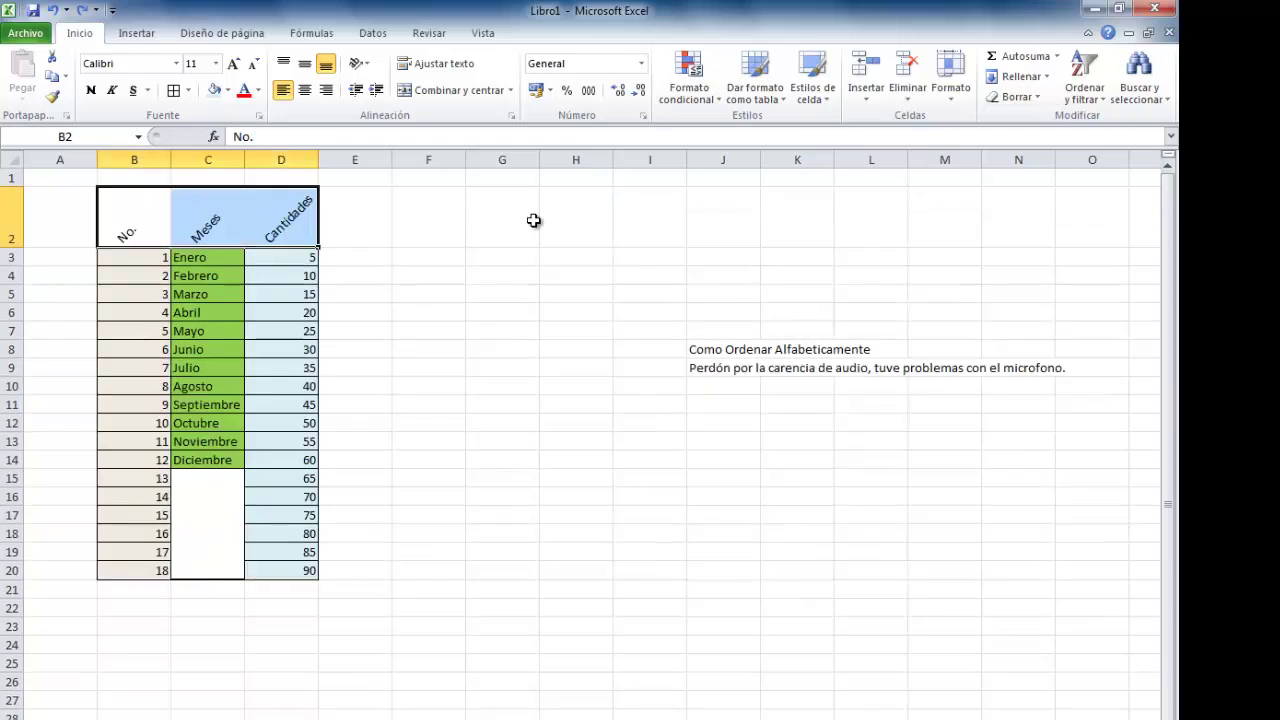
pyautogui.hotkey('shift', 'Tab')
pyautogui.press('Tab')
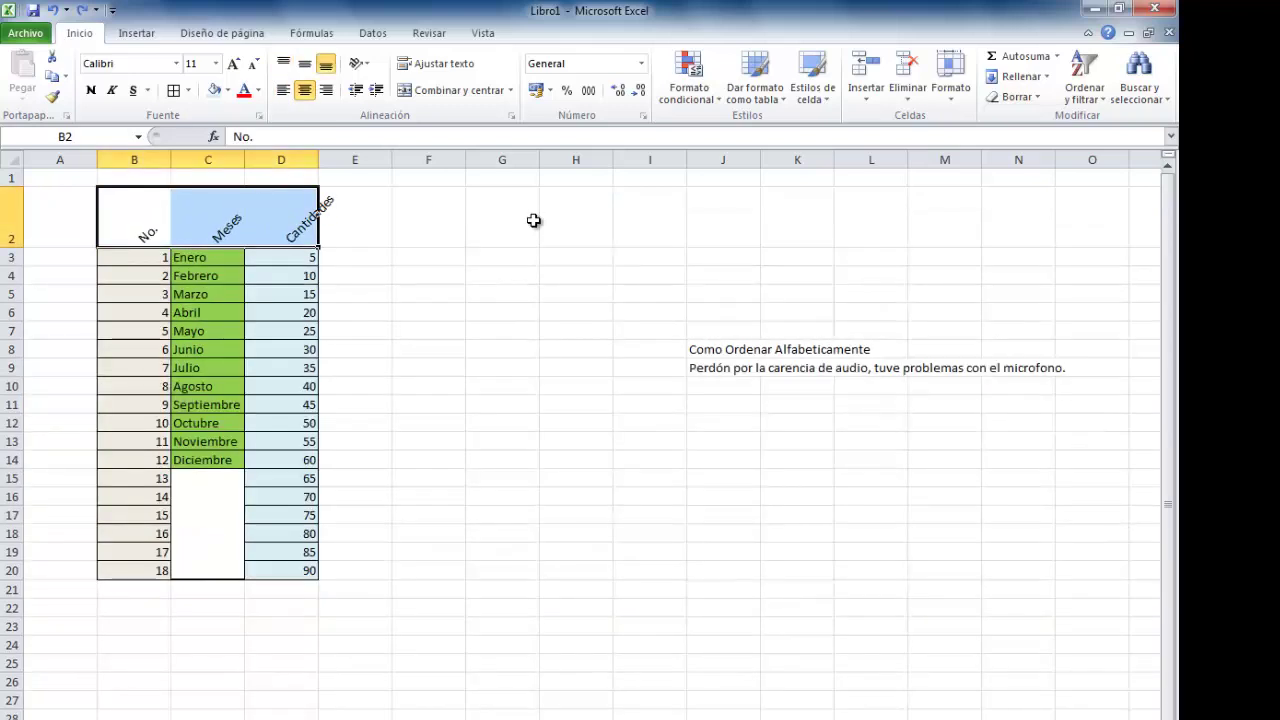
pyautogui.hotkey('shift', 'Tab')
pyautogui.hotkey('ctrl', 'z')
pyautogui.hotkey('ctrl', 'z')
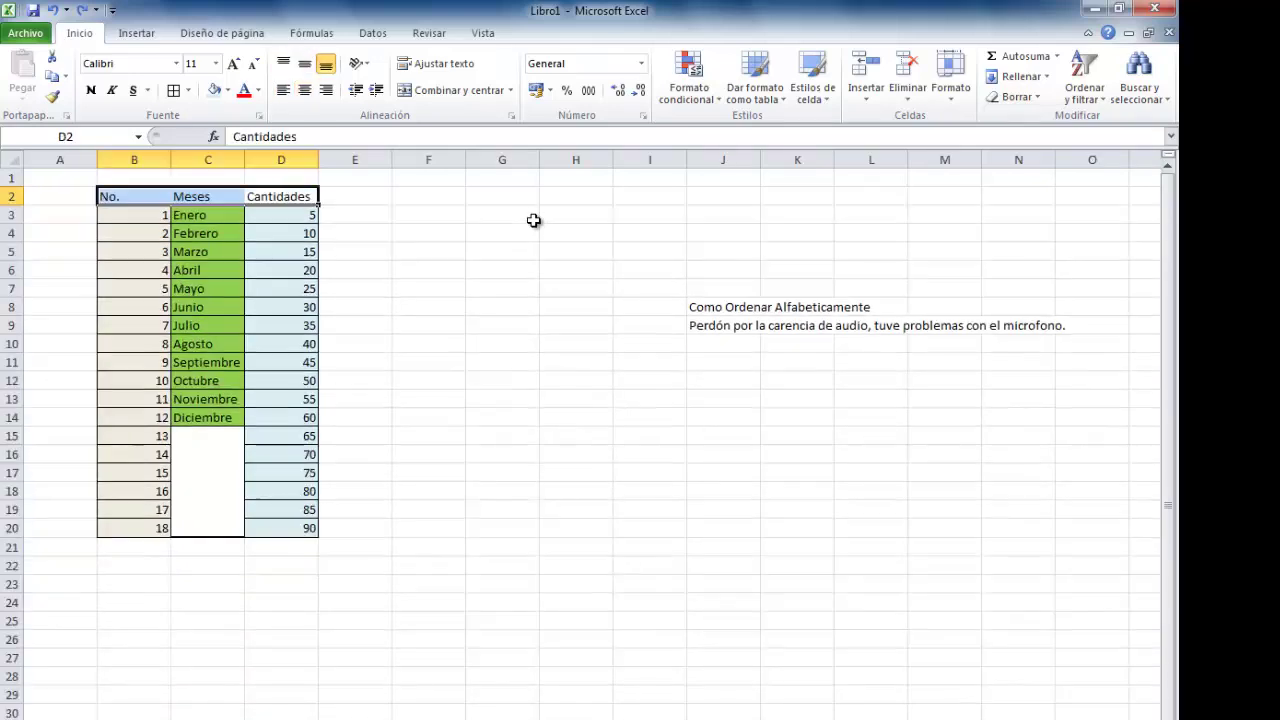
pyautogui.press('Down')
pyautogui.press('Up')
pyautogui.press('Left')
pyautogui.press('Left')
pyautogui.hotkey('shift', 'Right')
pyautogui.hotkey('shift', 'Right')
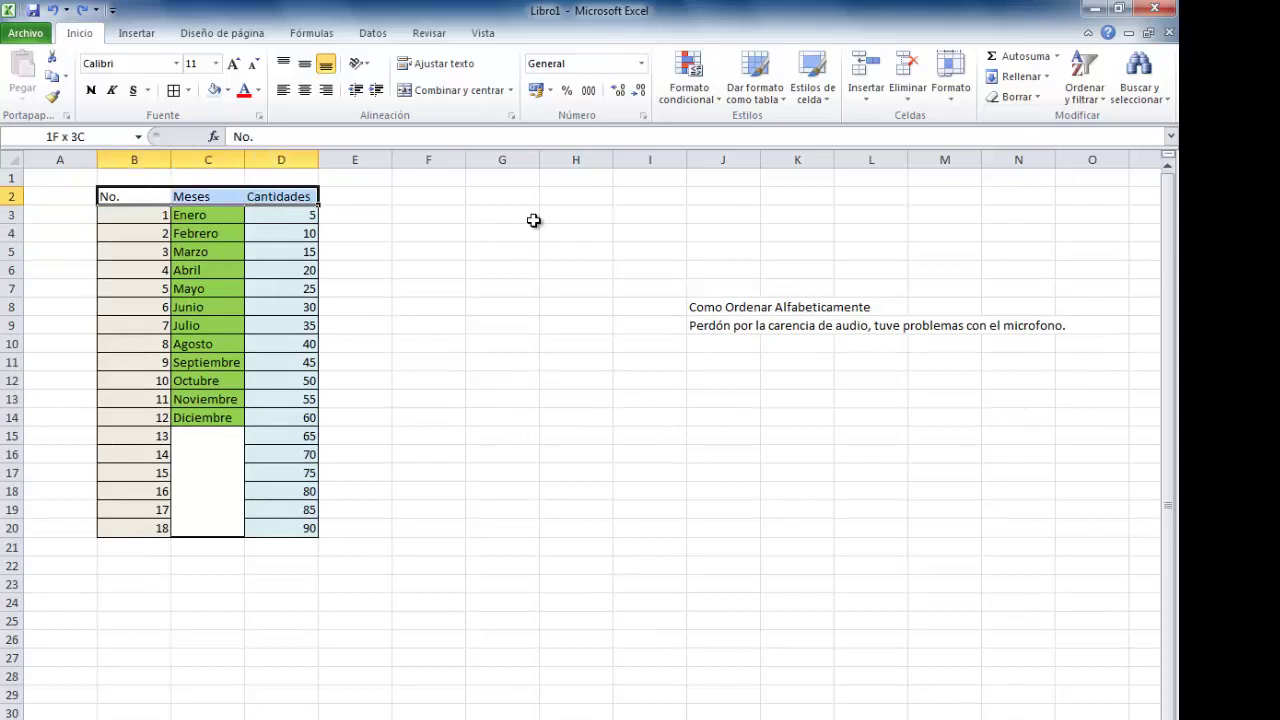
# Make the No., Meses and Cantidades headers bold and centred.
pyautogui.click(91, 90)
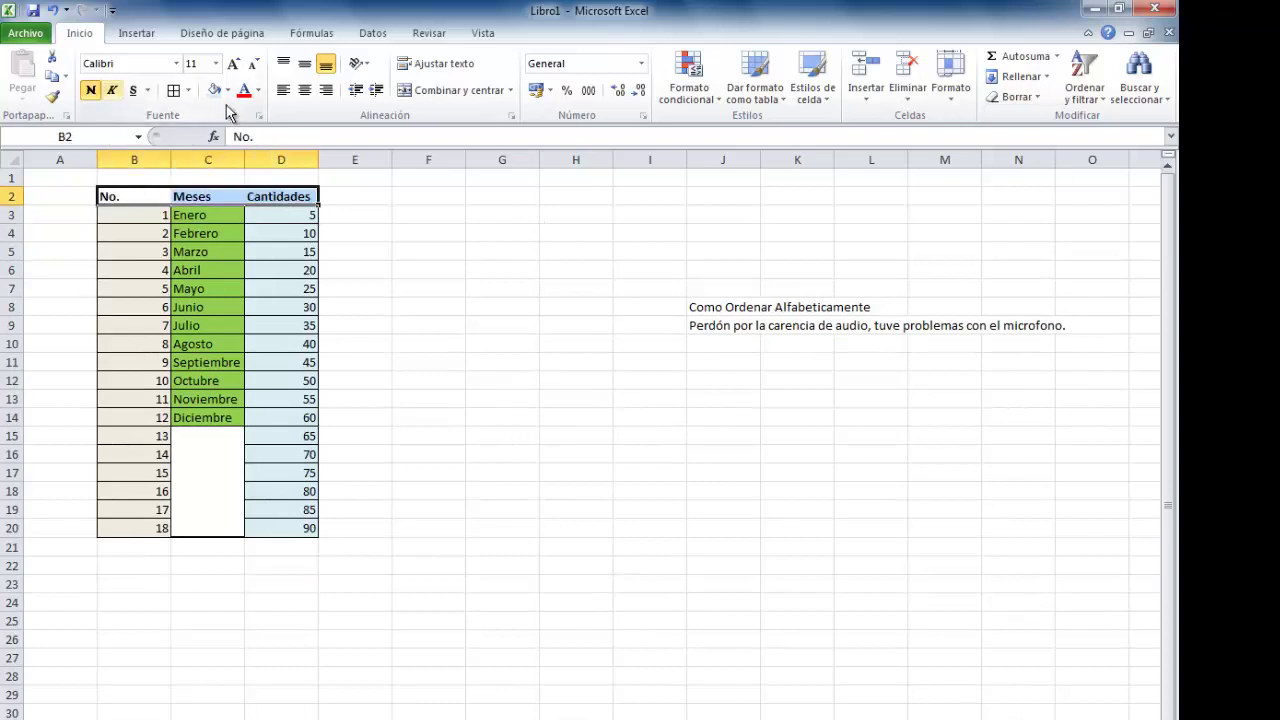
pyautogui.click(300, 93)
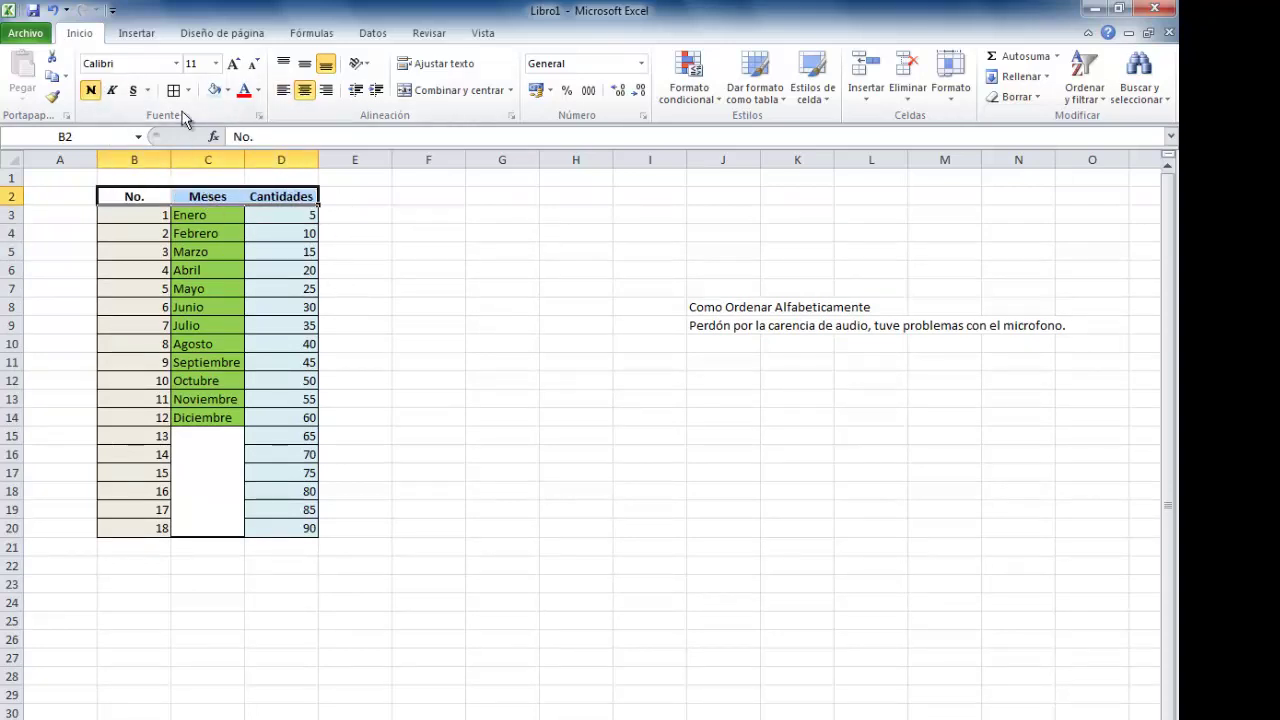
pyautogui.click(263, 291)
pyautogui.click(383, 234)
pyautogui.click(484, 213)
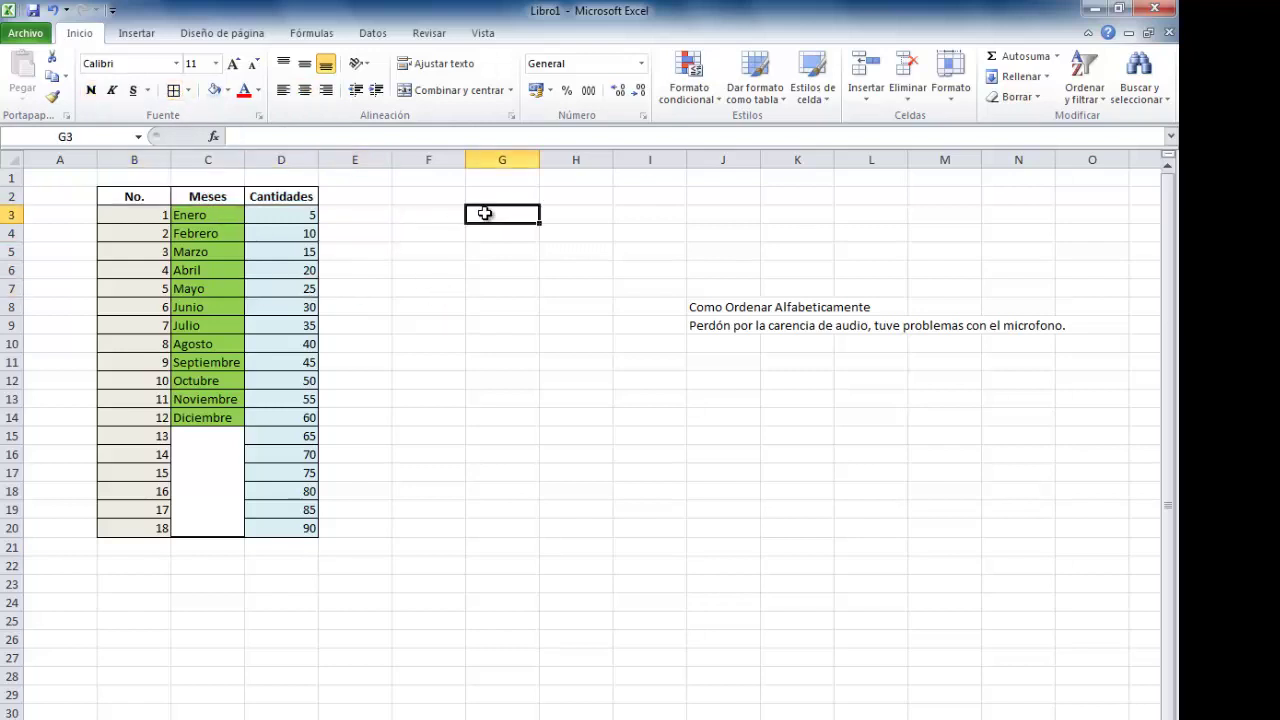
# Clear the two note lines in J8 and J9.
pyautogui.moveTo(698, 309); pyautogui.dragTo(712, 330)
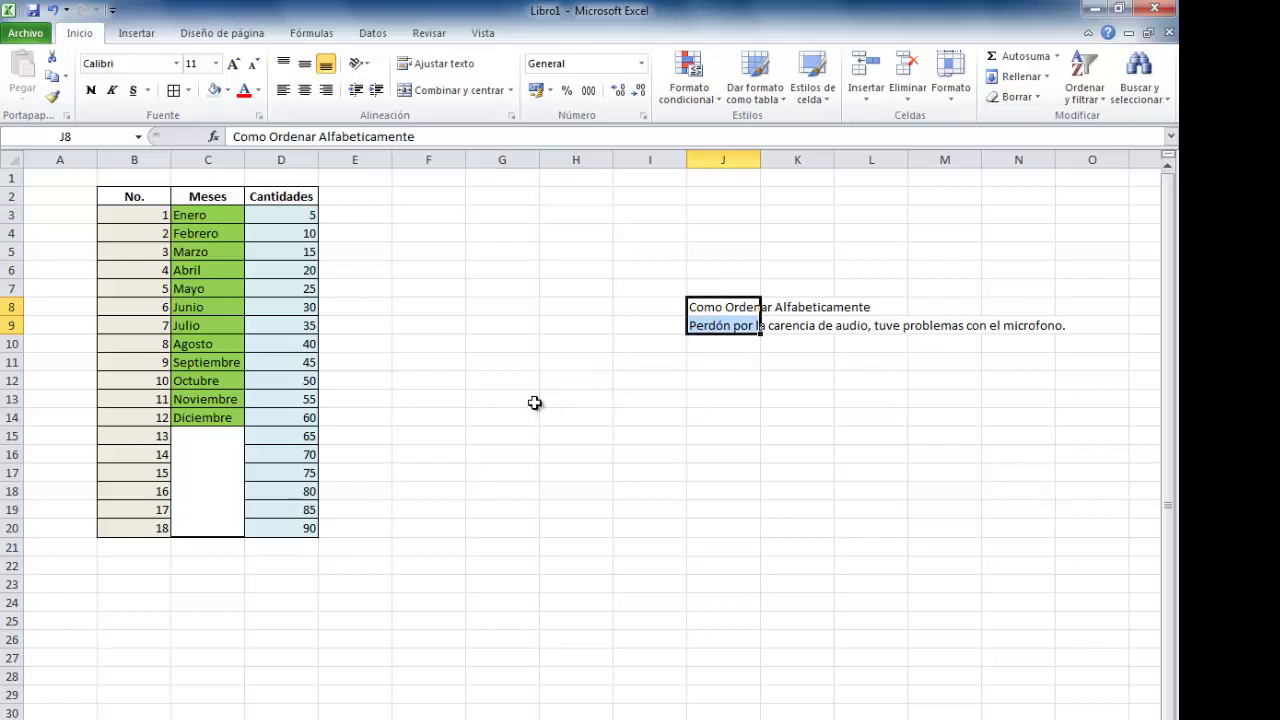
pyautogui.press('Delete')
pyautogui.click(644, 330)
pyautogui.click(523, 249)
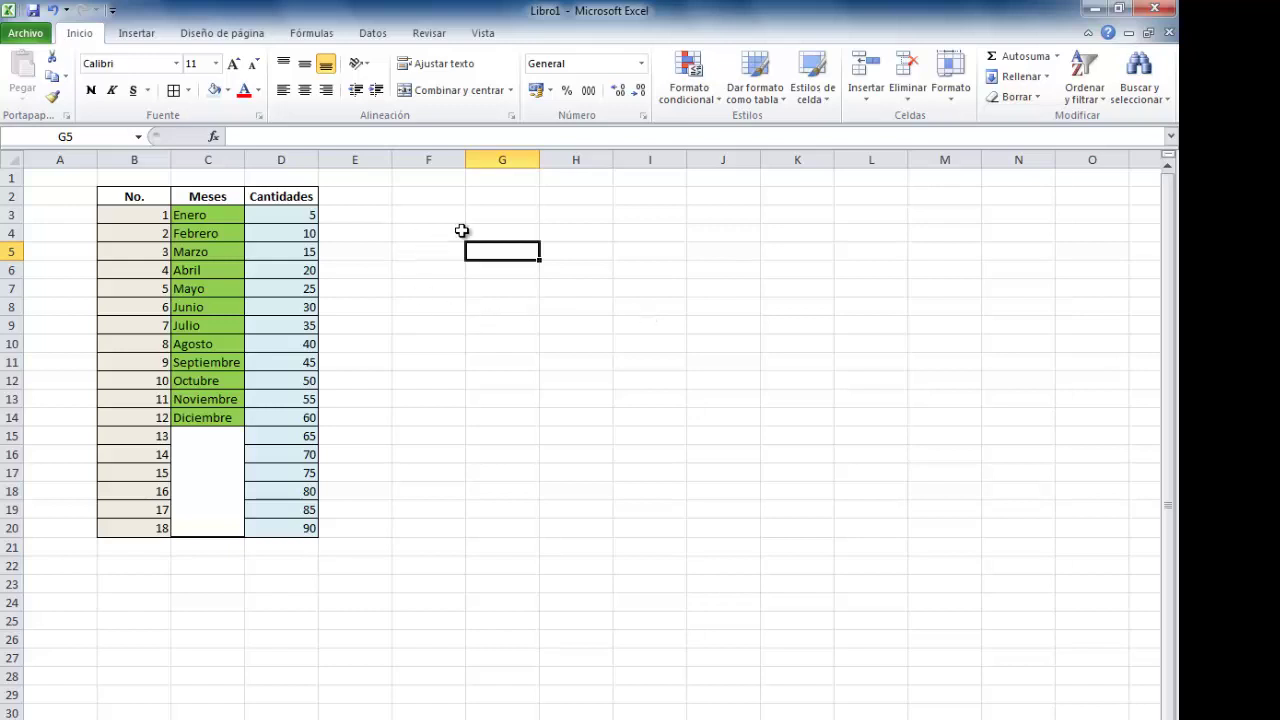
pyautogui.click(421, 232)
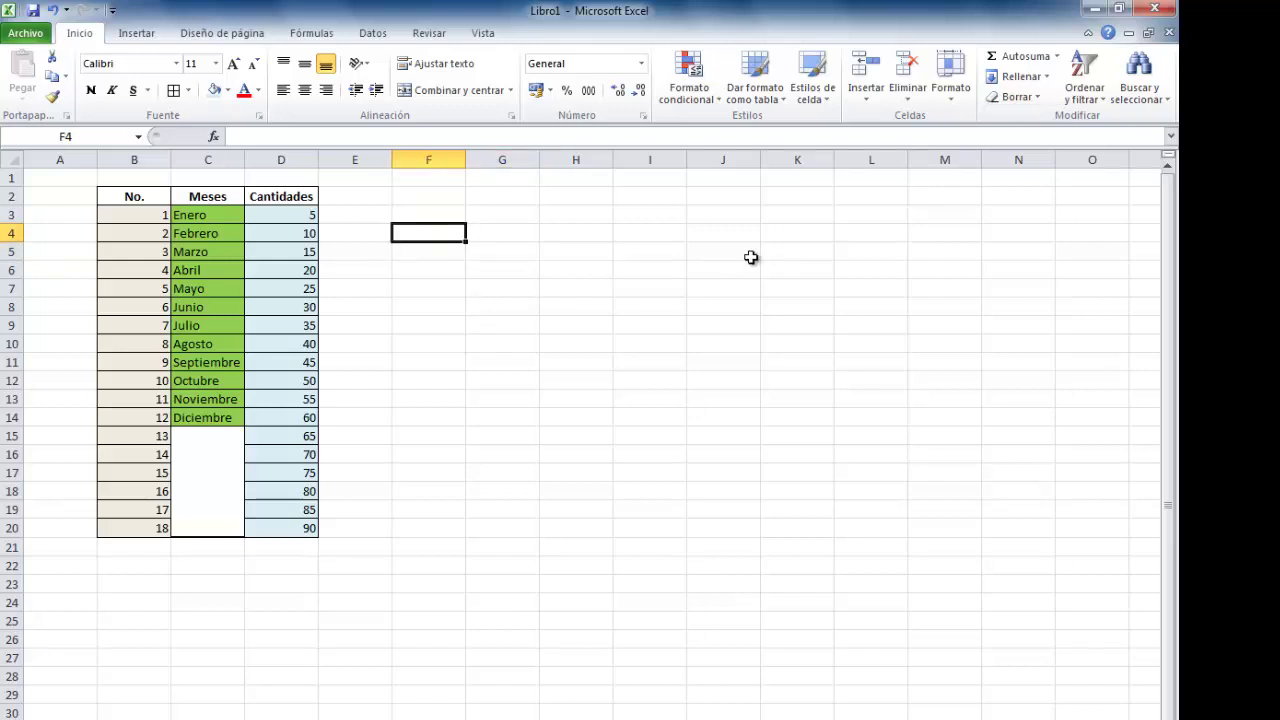
pyautogui.press('Up')
pyautogui.press('Up')
# Enter the header 'Nombre completo' in F2 and widen column F to fit it.
pyautogui.press('Left')
pyautogui.press('Left')
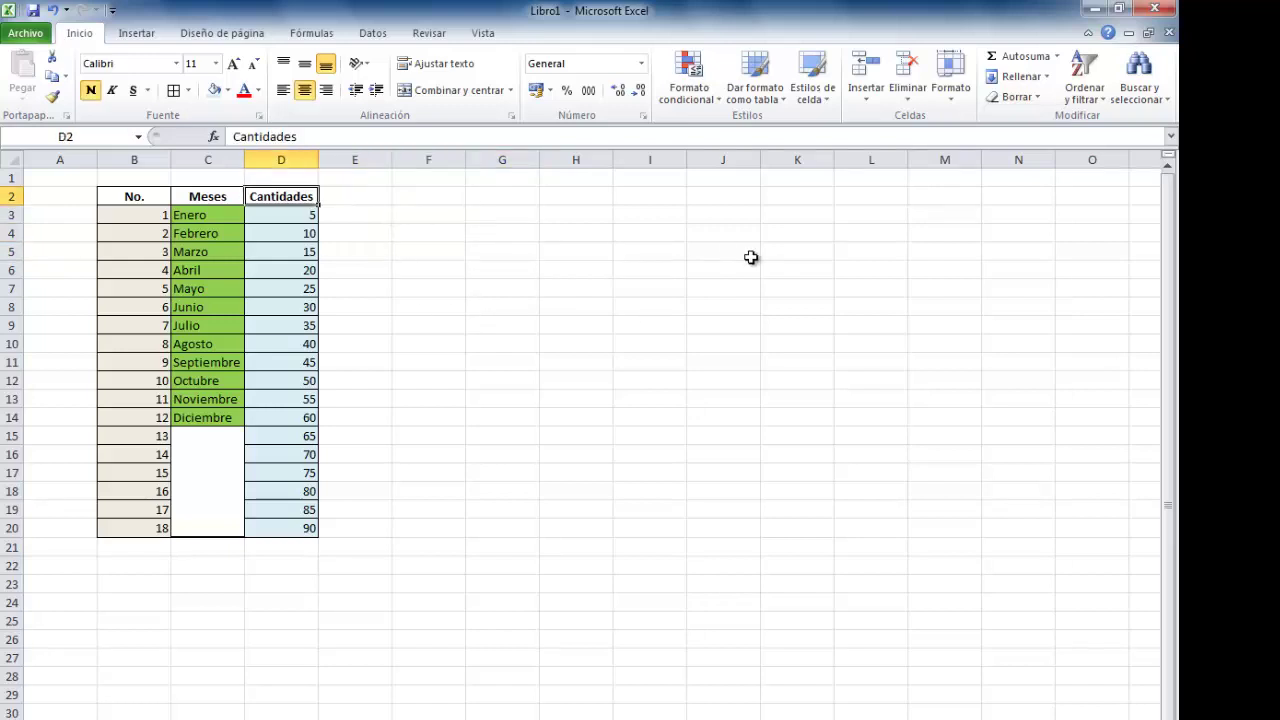
pyautogui.press('Right')
pyautogui.press('Right')
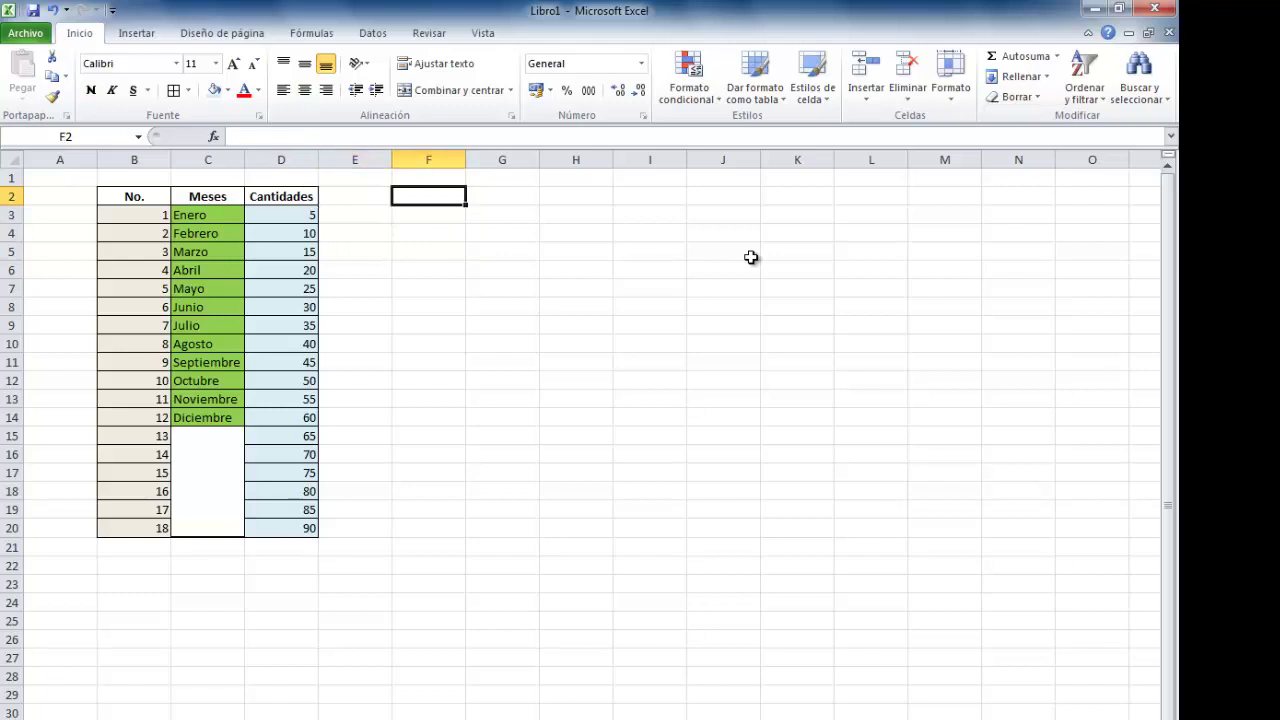
pyautogui.write('Nomb')
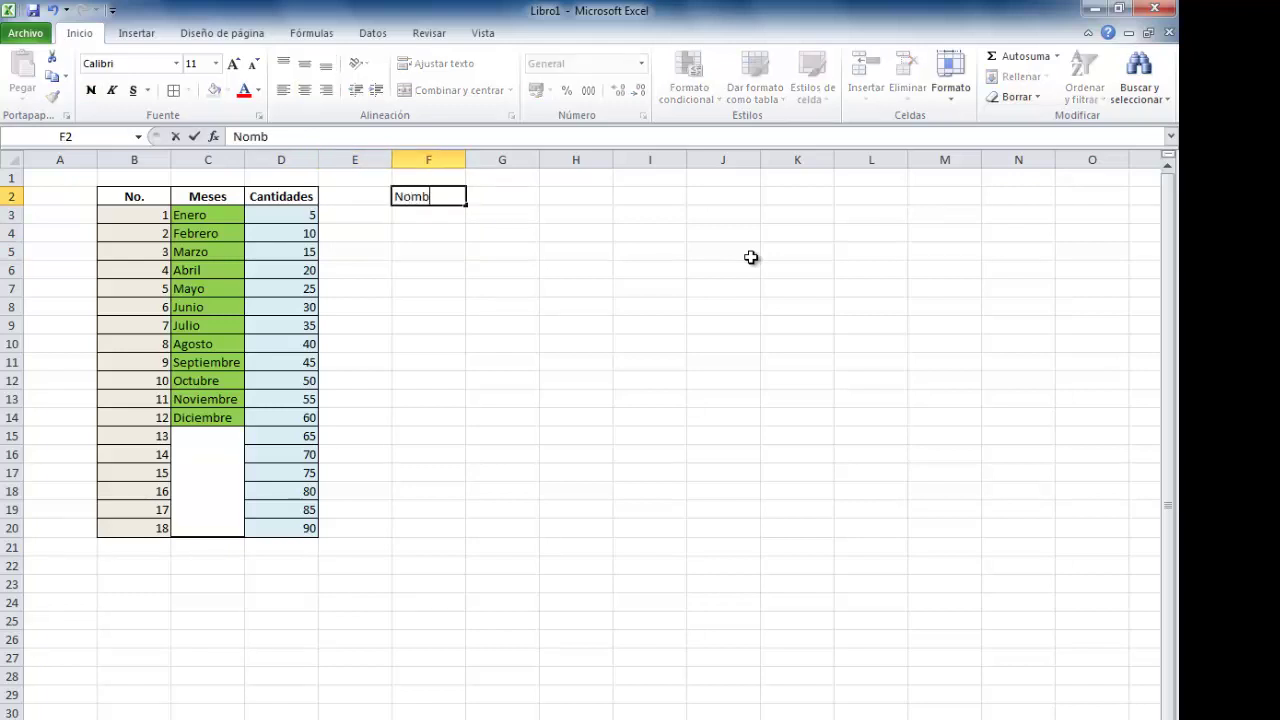
pyautogui.write('re completo')
pyautogui.press('Return')
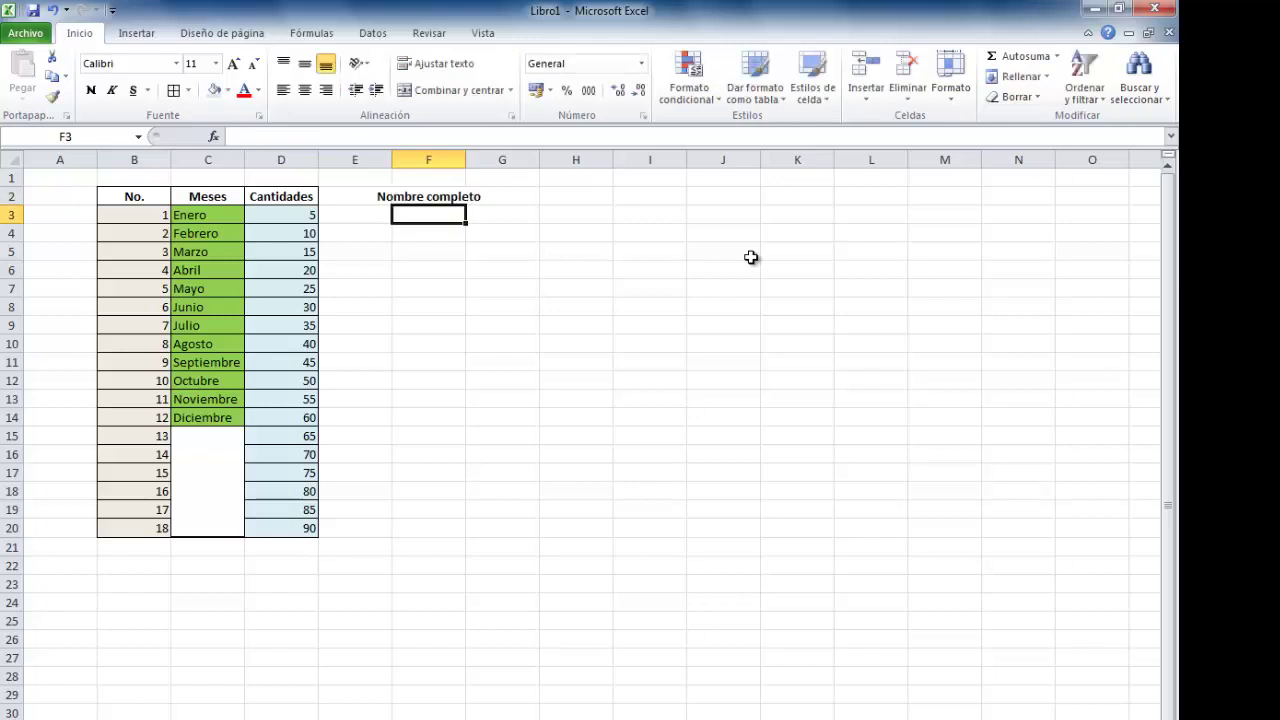
pyautogui.press('Up')
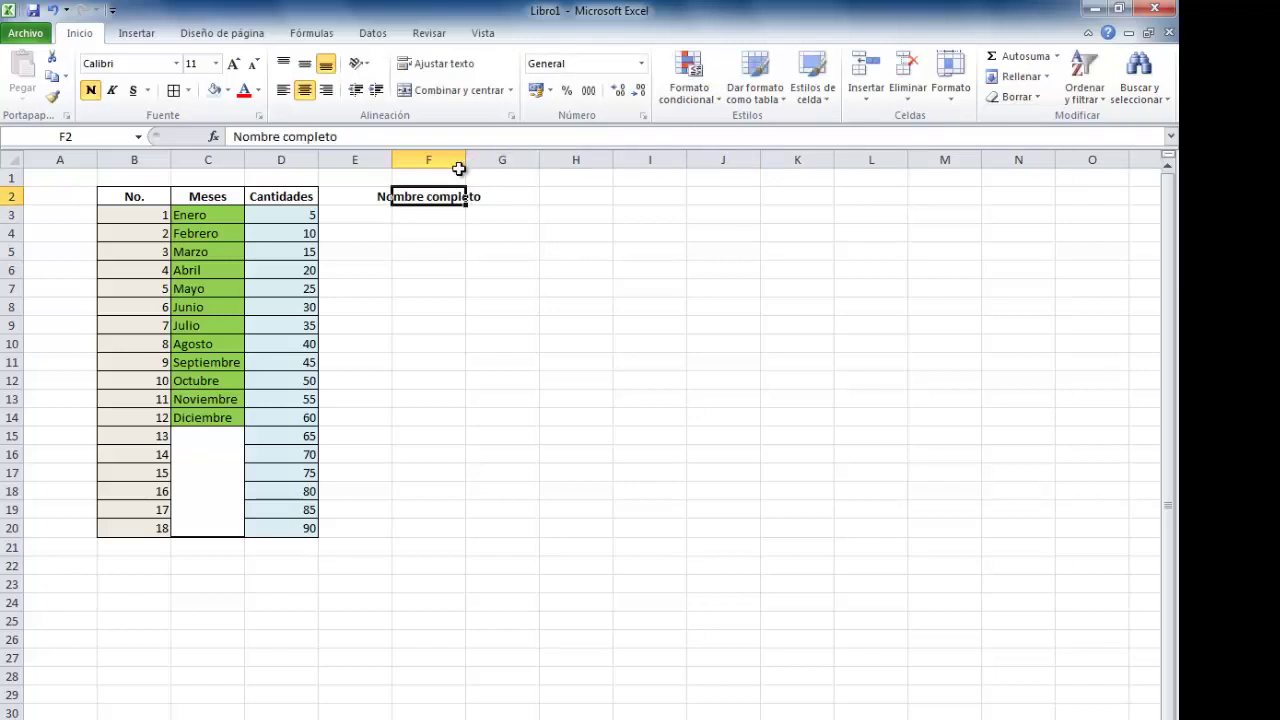
pyautogui.moveTo(468, 160); pyautogui.dragTo(512, 160)
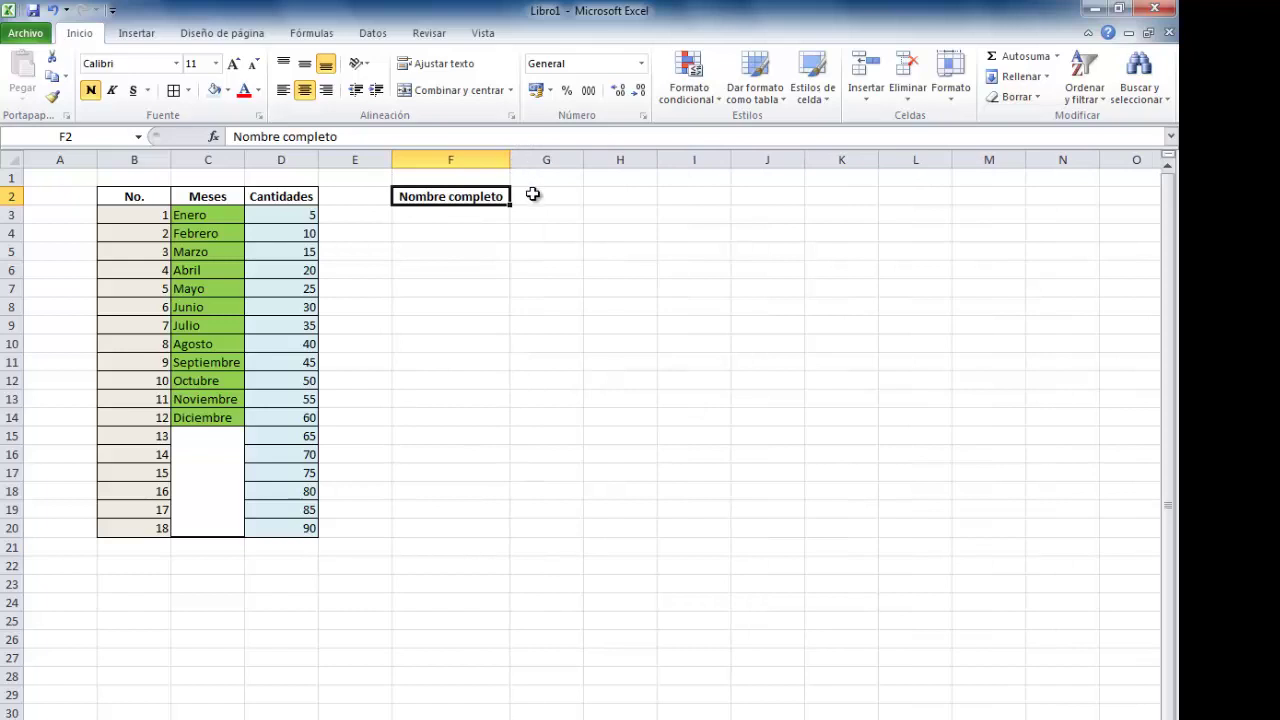
pyautogui.click(533, 195)
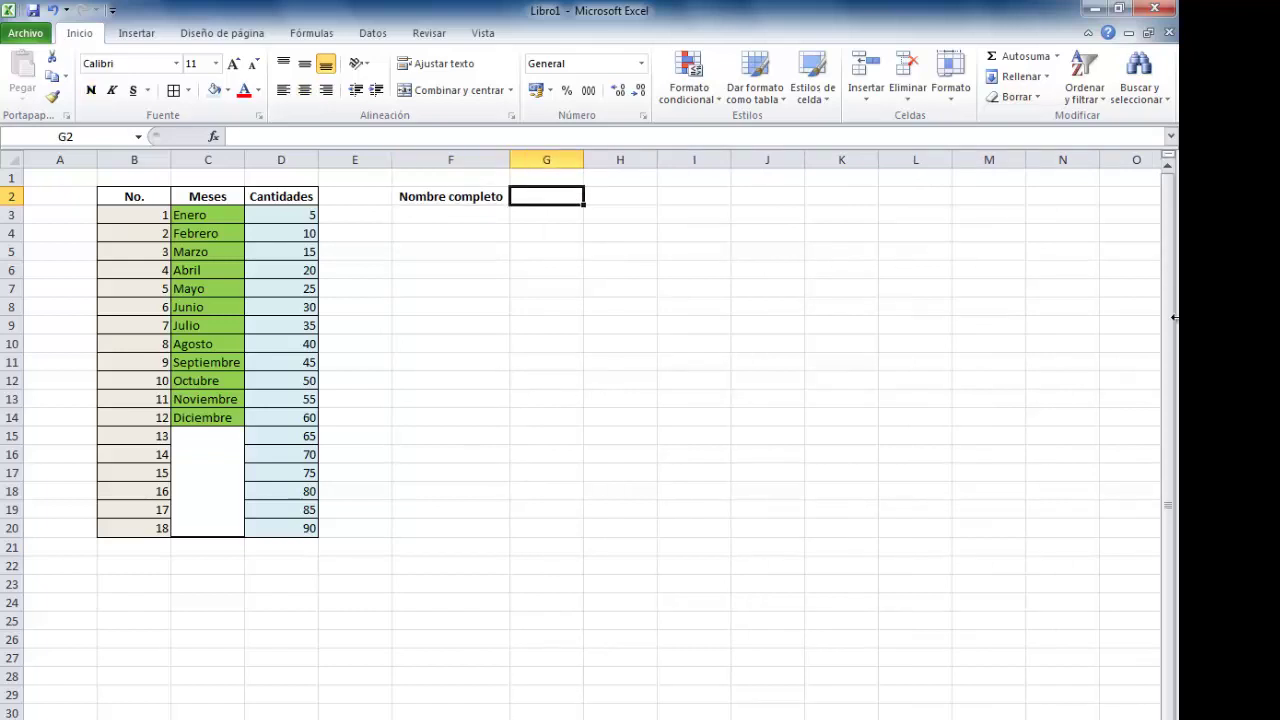
pyautogui.press('Left')
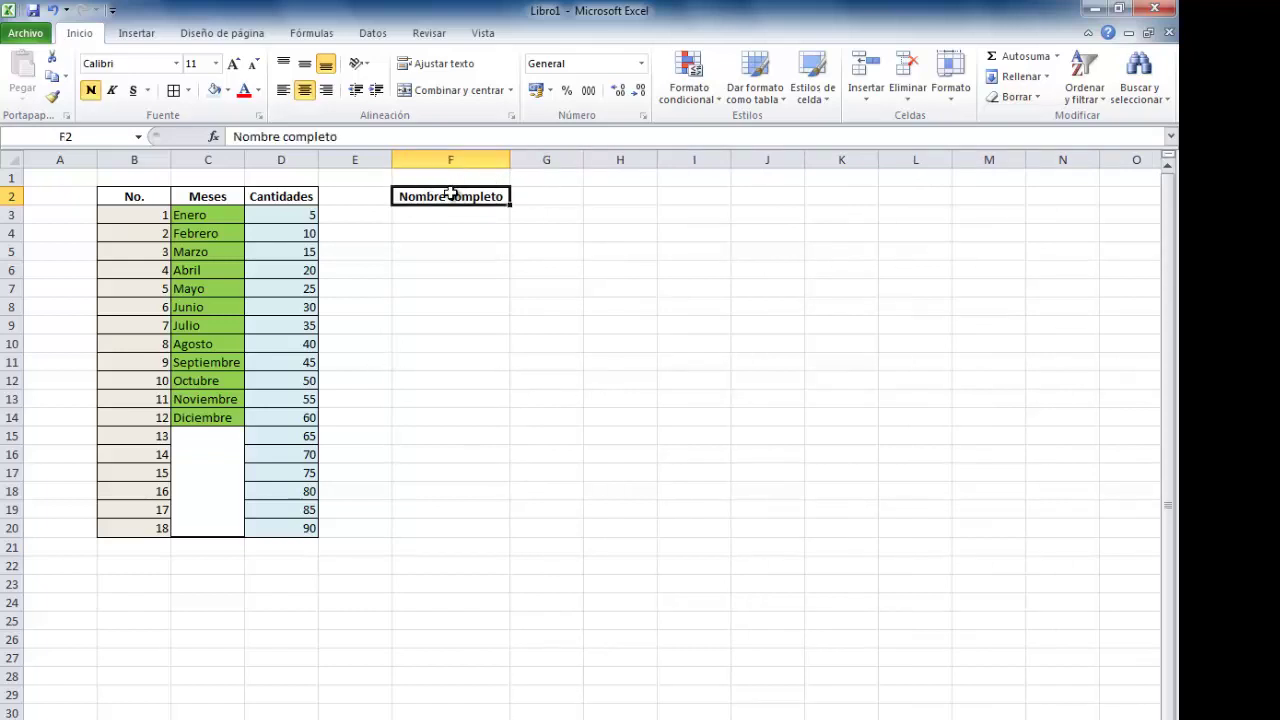
# Add the comment 'Este es un ejemplo de como aumentar tamaño de columna' to F2.
pyautogui.rightClick(450, 193)
pyautogui.click(540, 422)
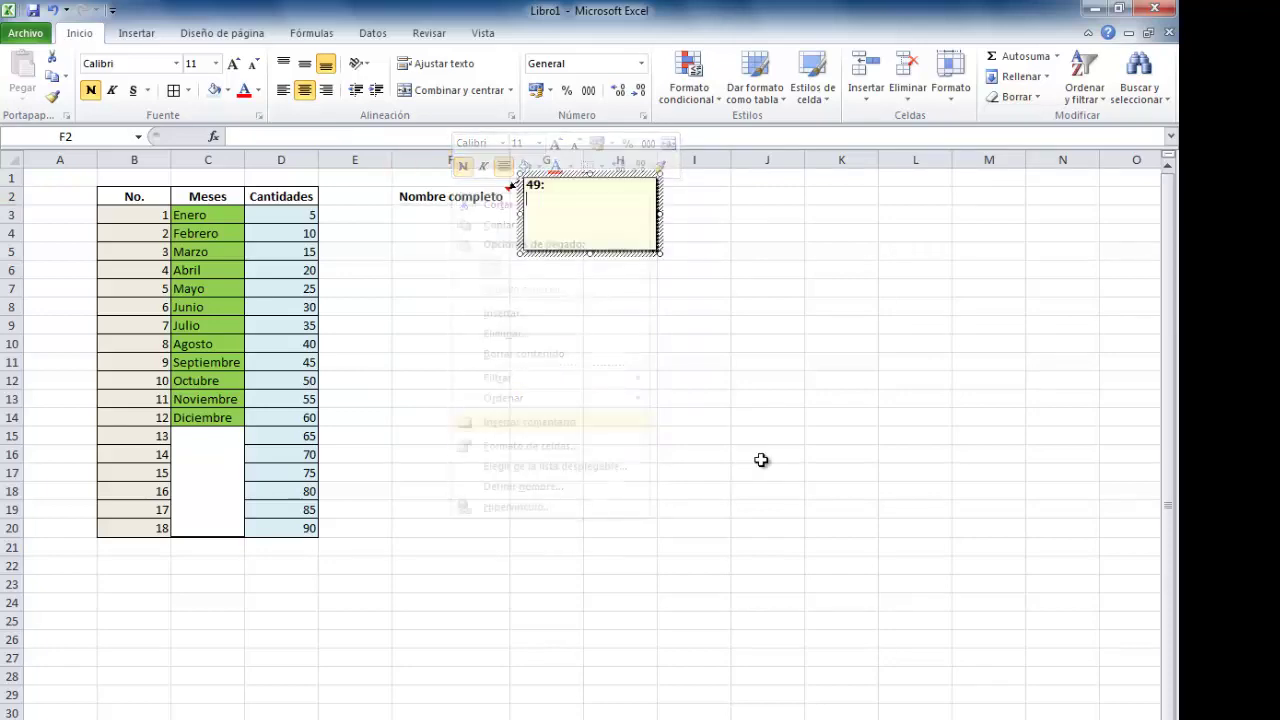
pyautogui.write('Este es u')
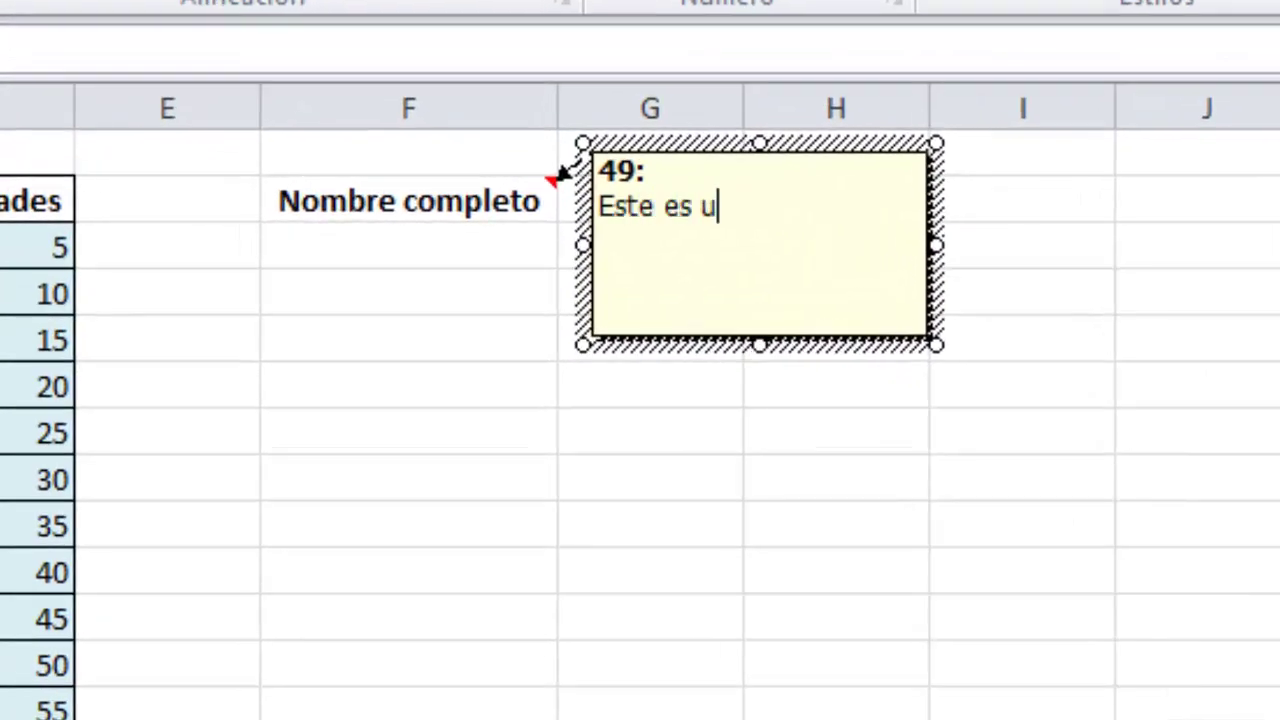
pyautogui.write('n ejempol')
pyautogui.press('BackSpace')
pyautogui.write('lo')
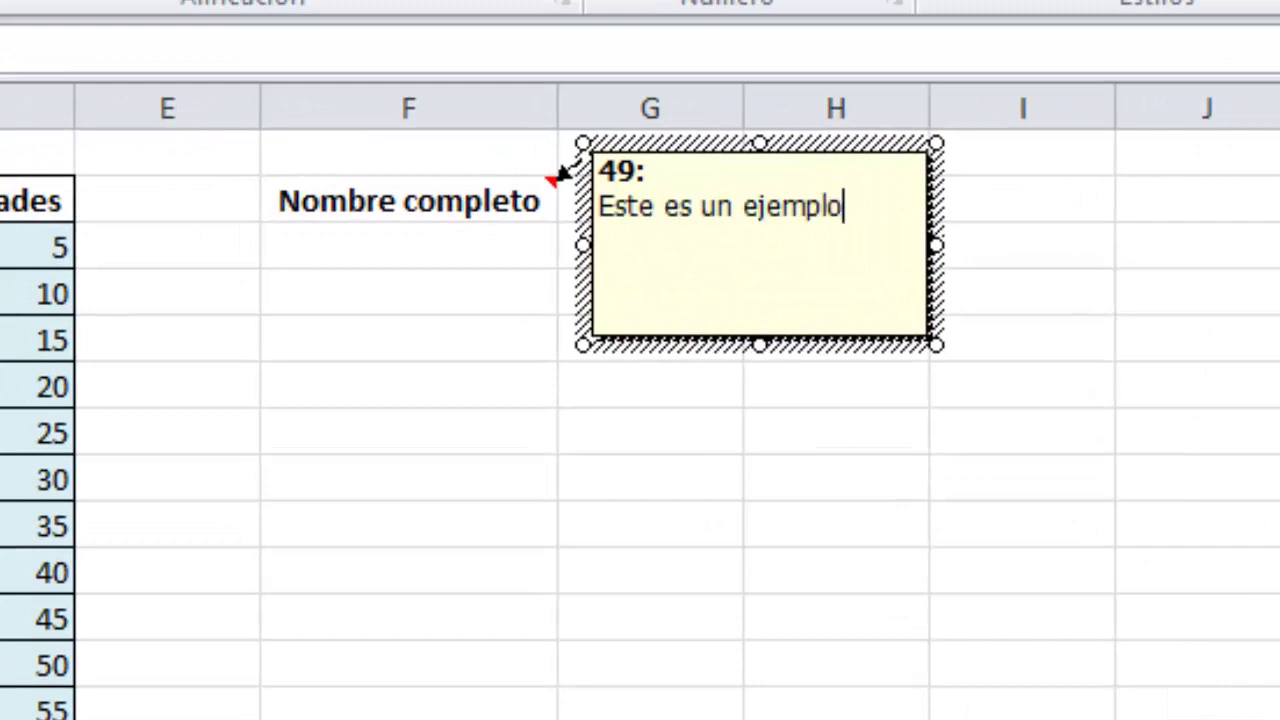
pyautogui.write(' de como aume')
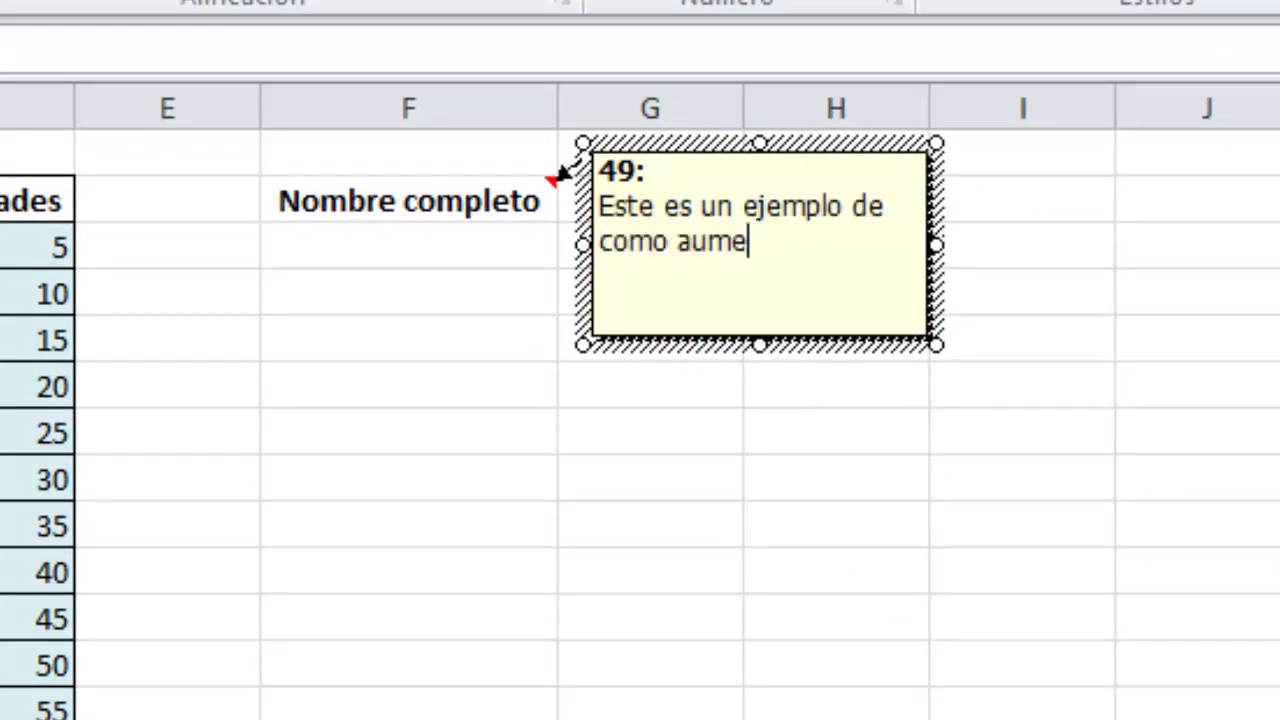
pyautogui.write('ntar tamaño de ')
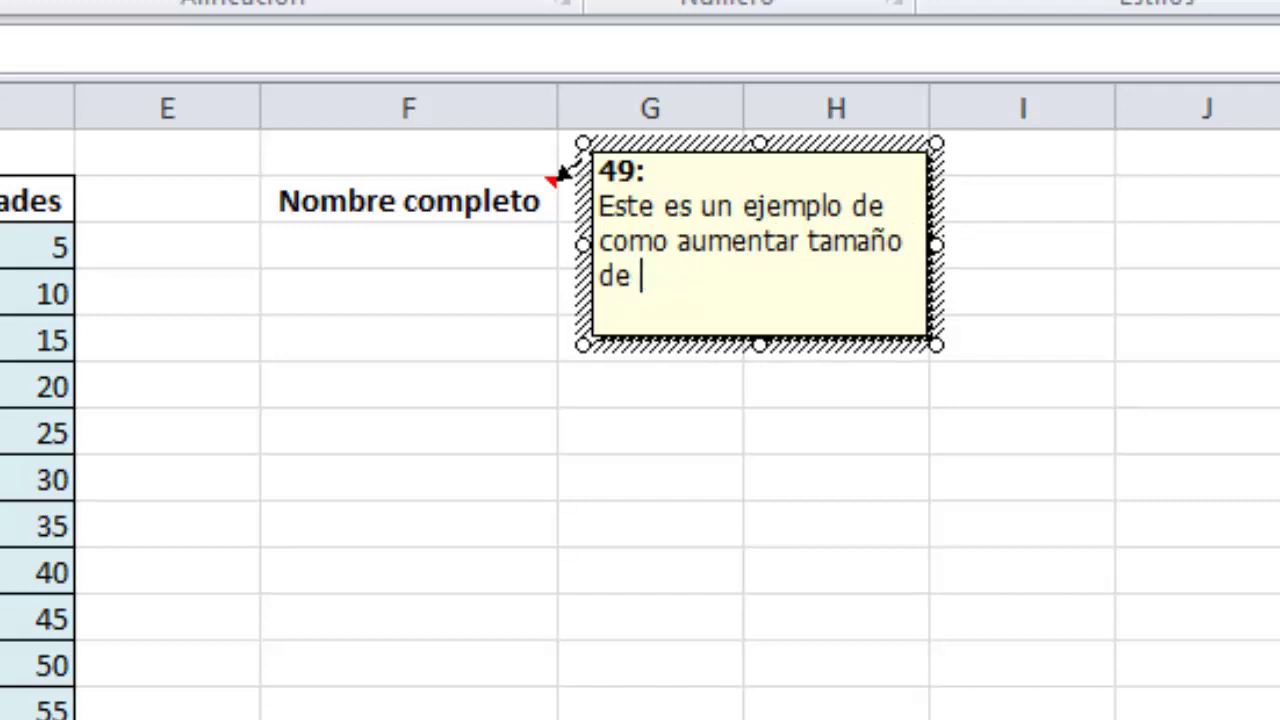
pyautogui.write('columna')
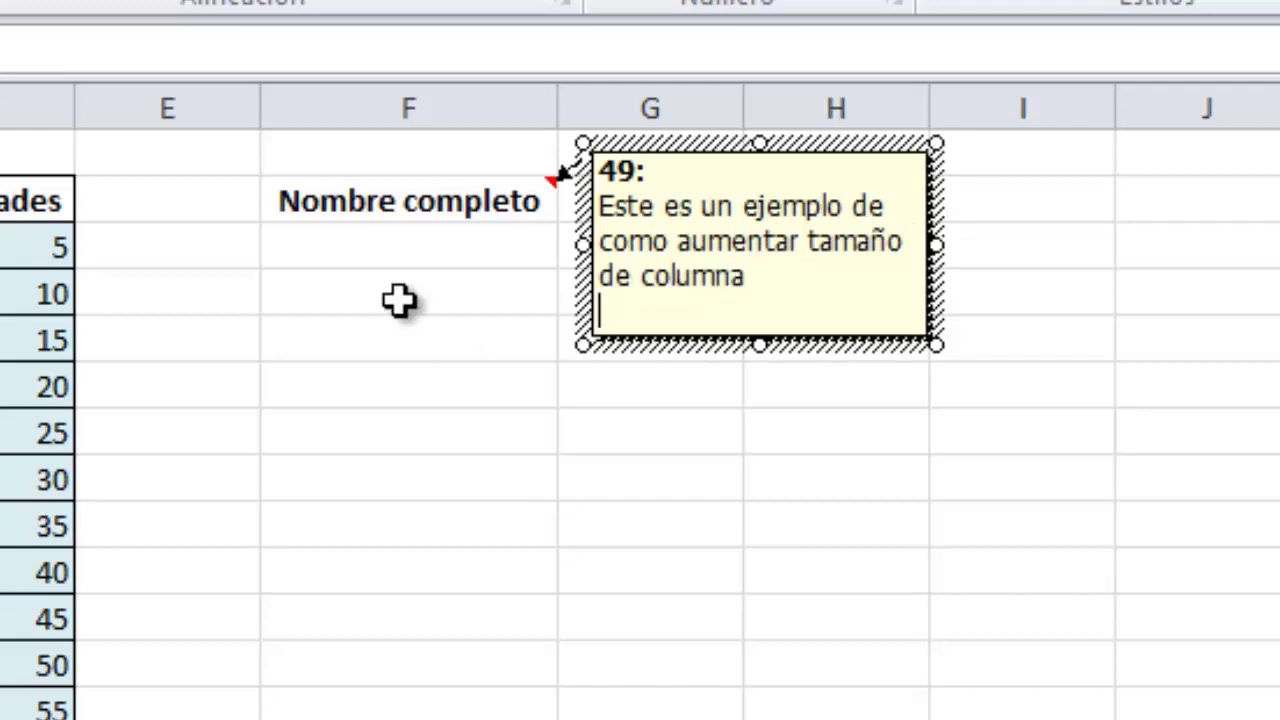
pyautogui.click(477, 333)
pyautogui.click(605, 200)
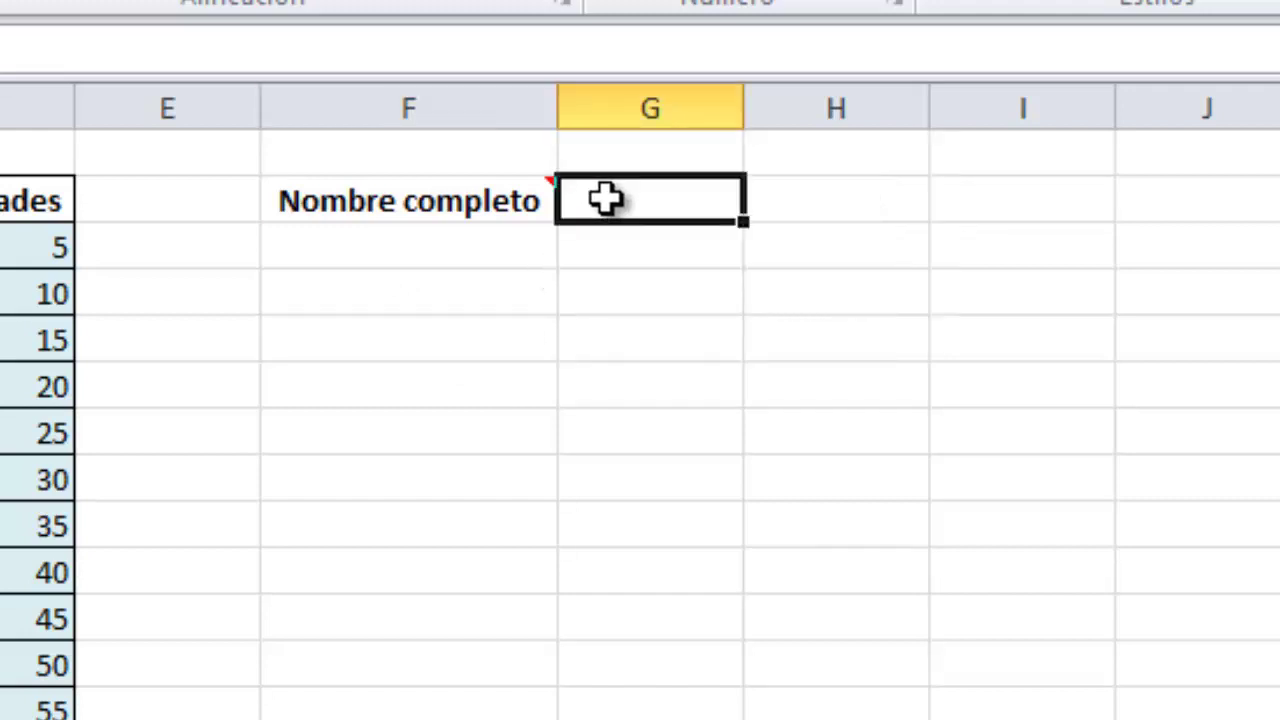
# Type 'Nombre Completo' in G2 and widen column G to fit it.
pyautogui.write('Nomb')
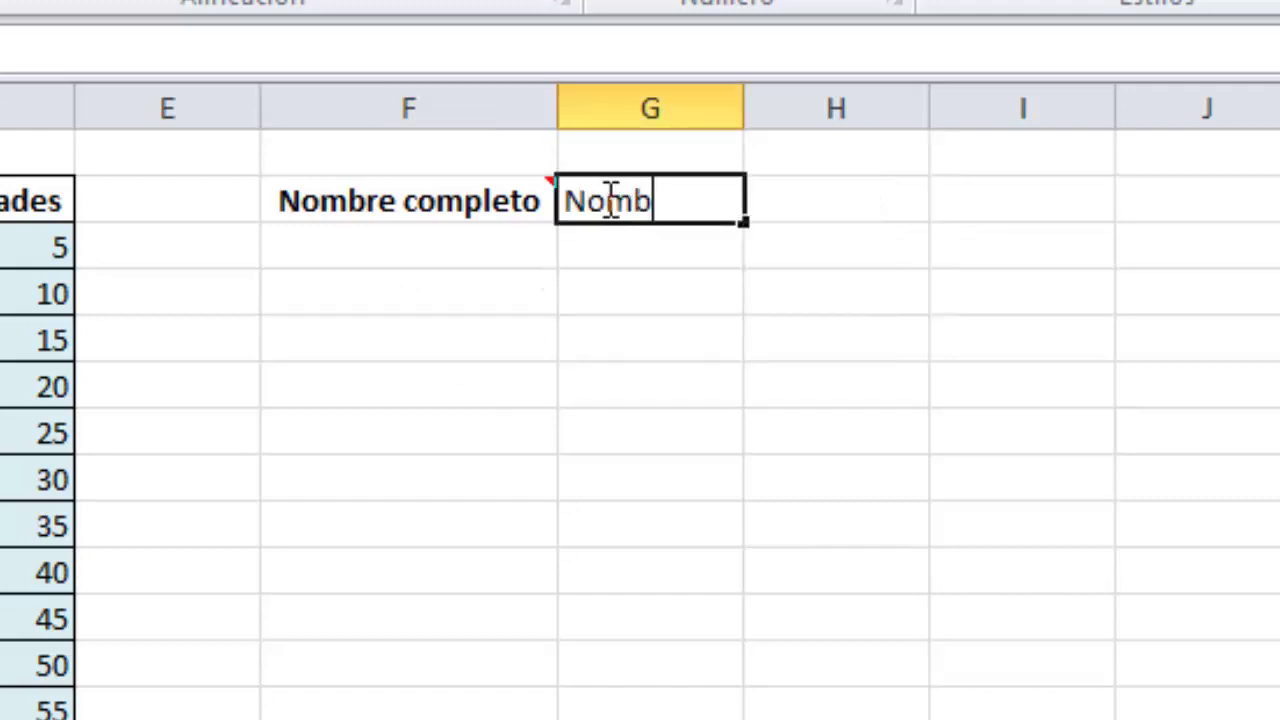
pyautogui.write('re Completo')
pyautogui.press('Return')
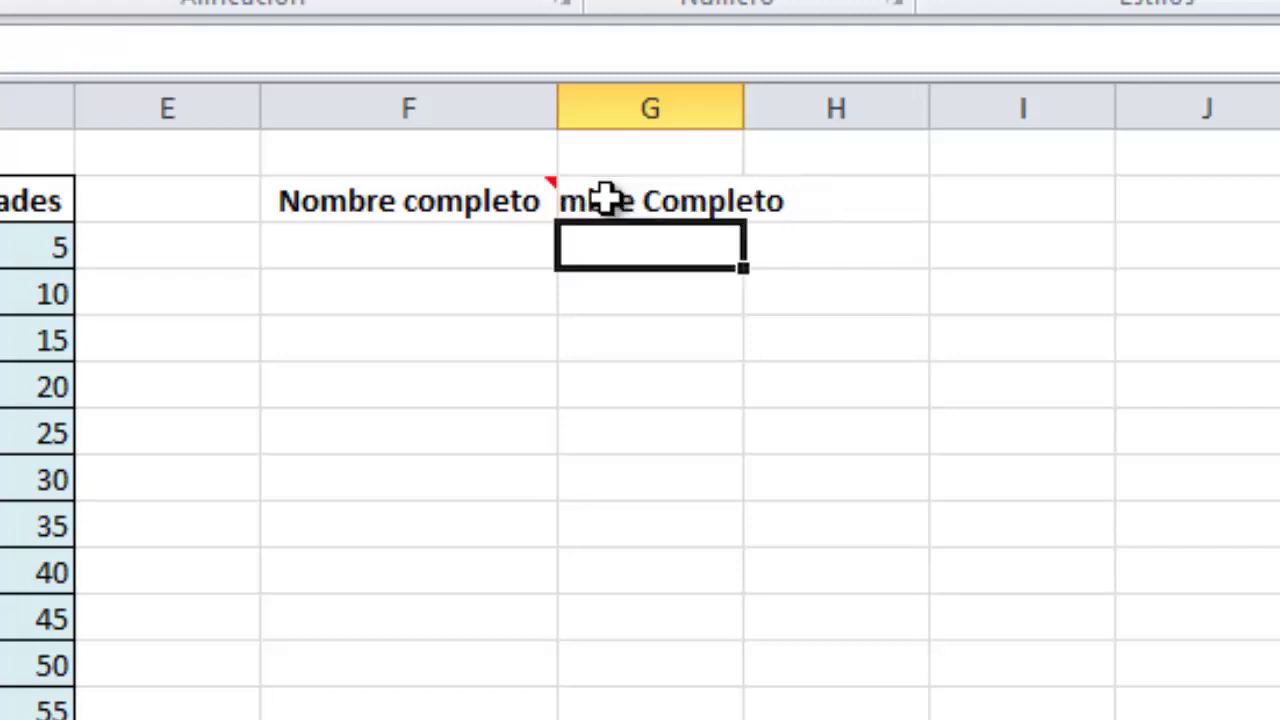
pyautogui.click(607, 200)
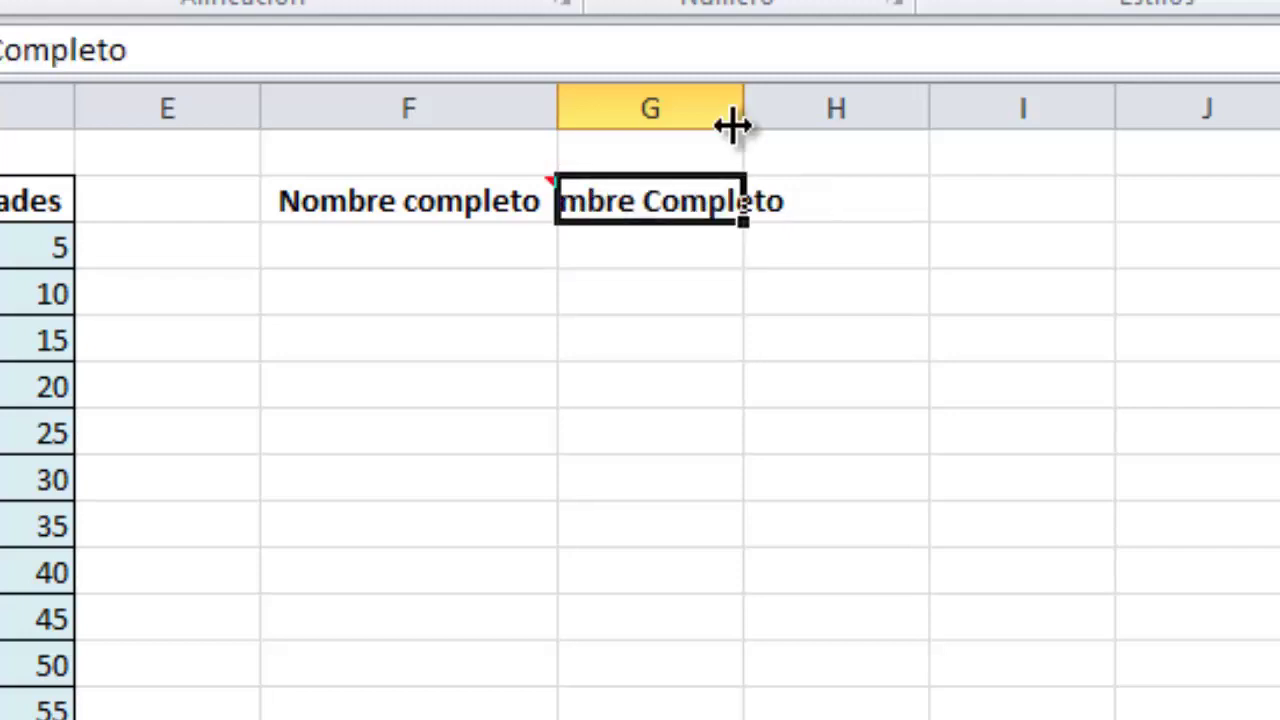
pyautogui.moveTo(743, 100); pyautogui.dragTo(845, 100)
pyautogui.click(750, 88)
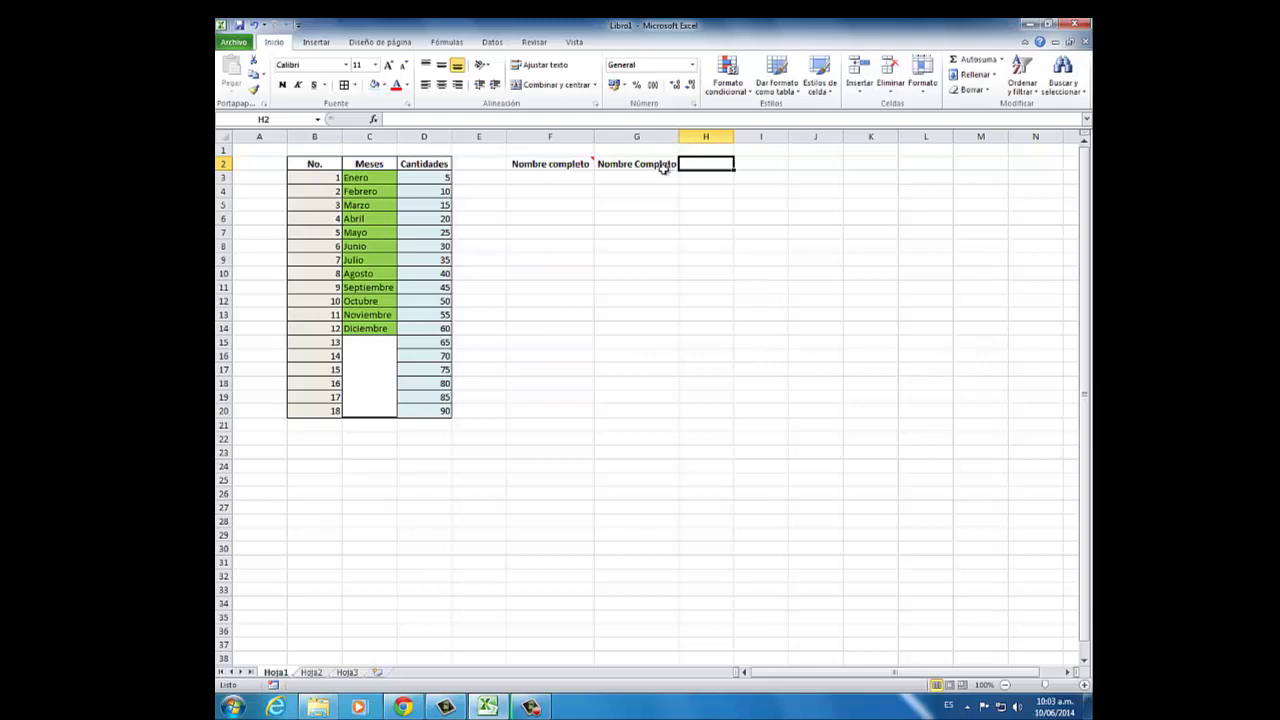
# Change G2 to 'Apellido Completo', then select F4:G4.
pyautogui.click(648, 164)
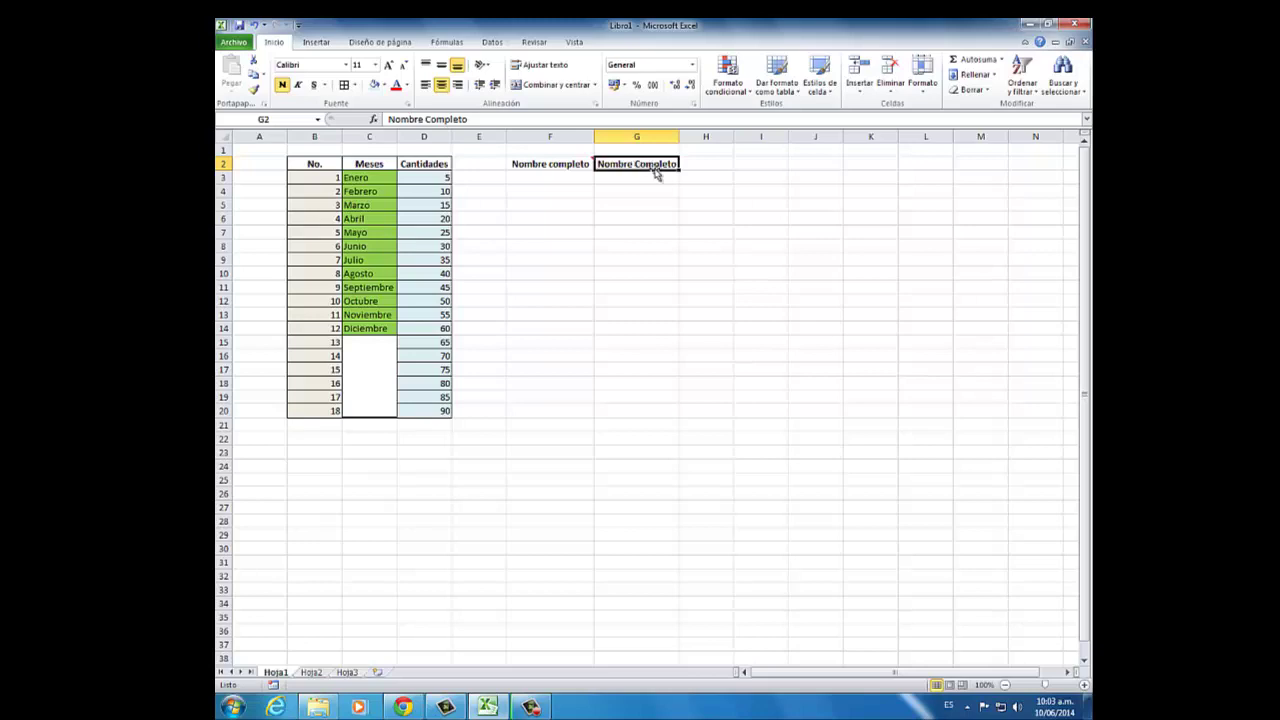
pyautogui.write('Apellido')
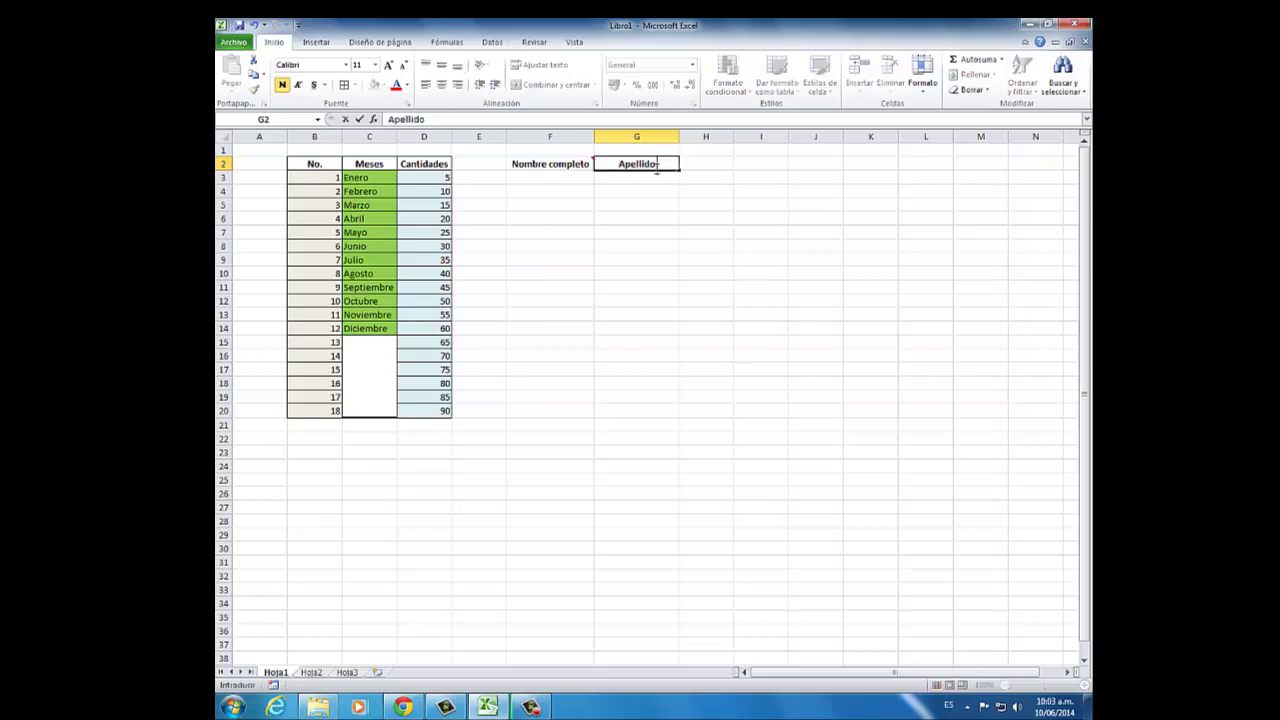
pyautogui.write(' Completo')
pyautogui.press('Tab')
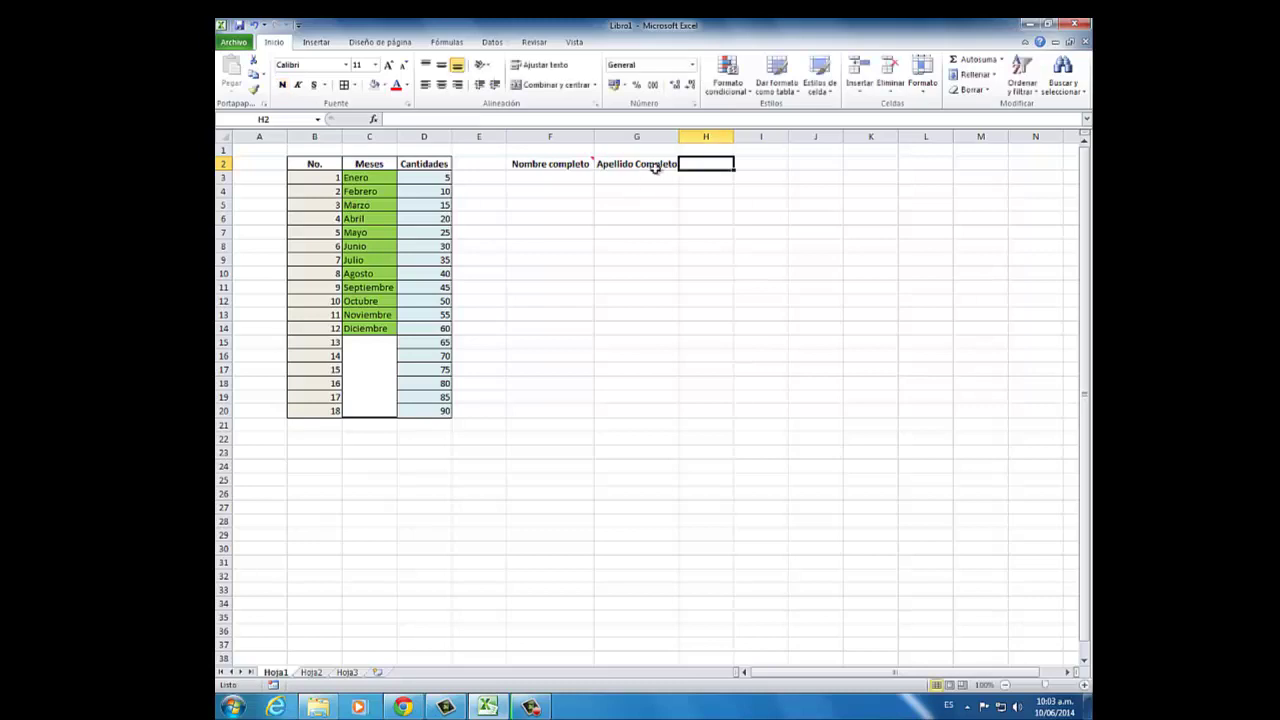
pyautogui.press('Left')
pyautogui.press('Left')
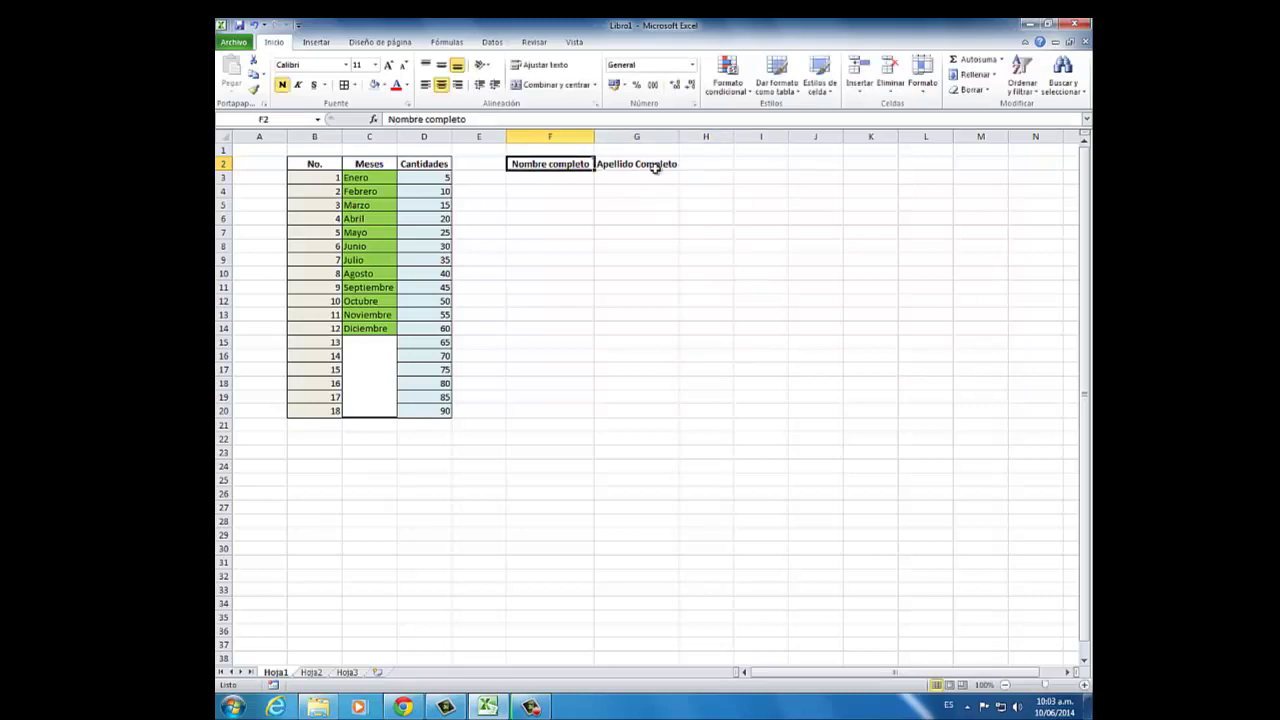
pyautogui.press('Down')
pyautogui.press('Down')
pyautogui.hotkey('shift', 'Right')
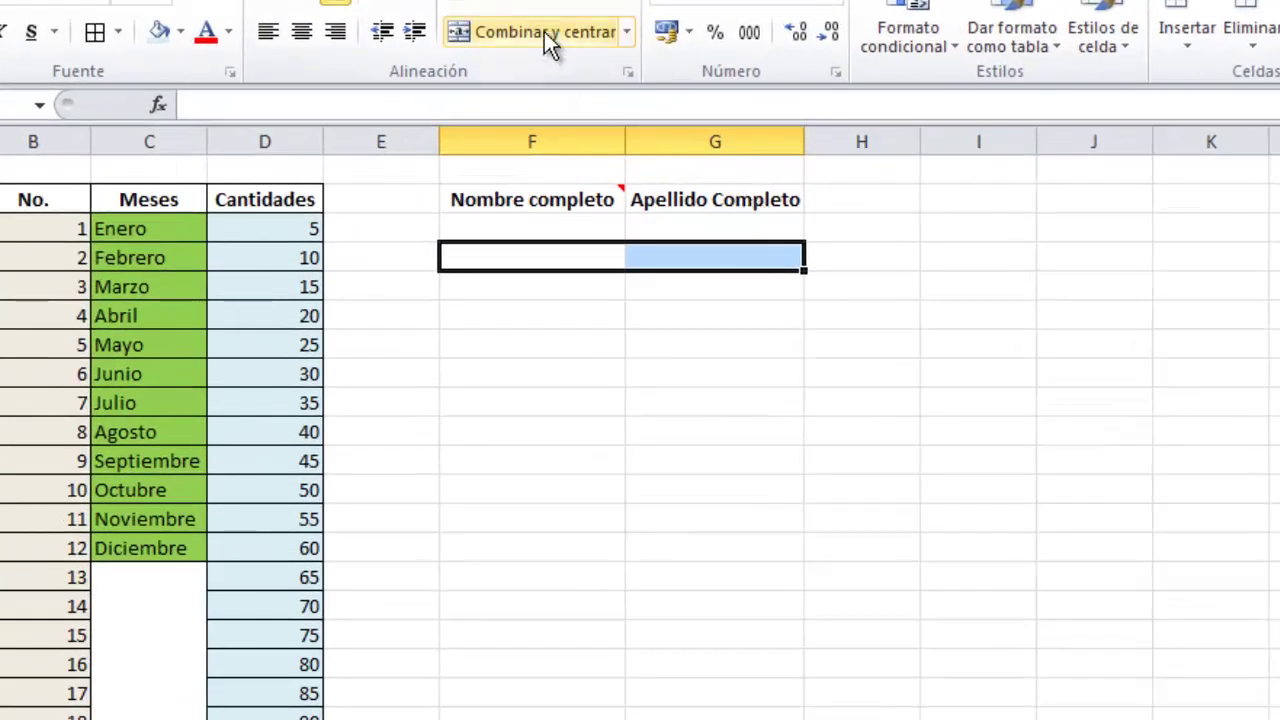
# Merge F4:G4 with Combinar y centrar and enter 'Combinado de celdas'.
pyautogui.click(544, 31)
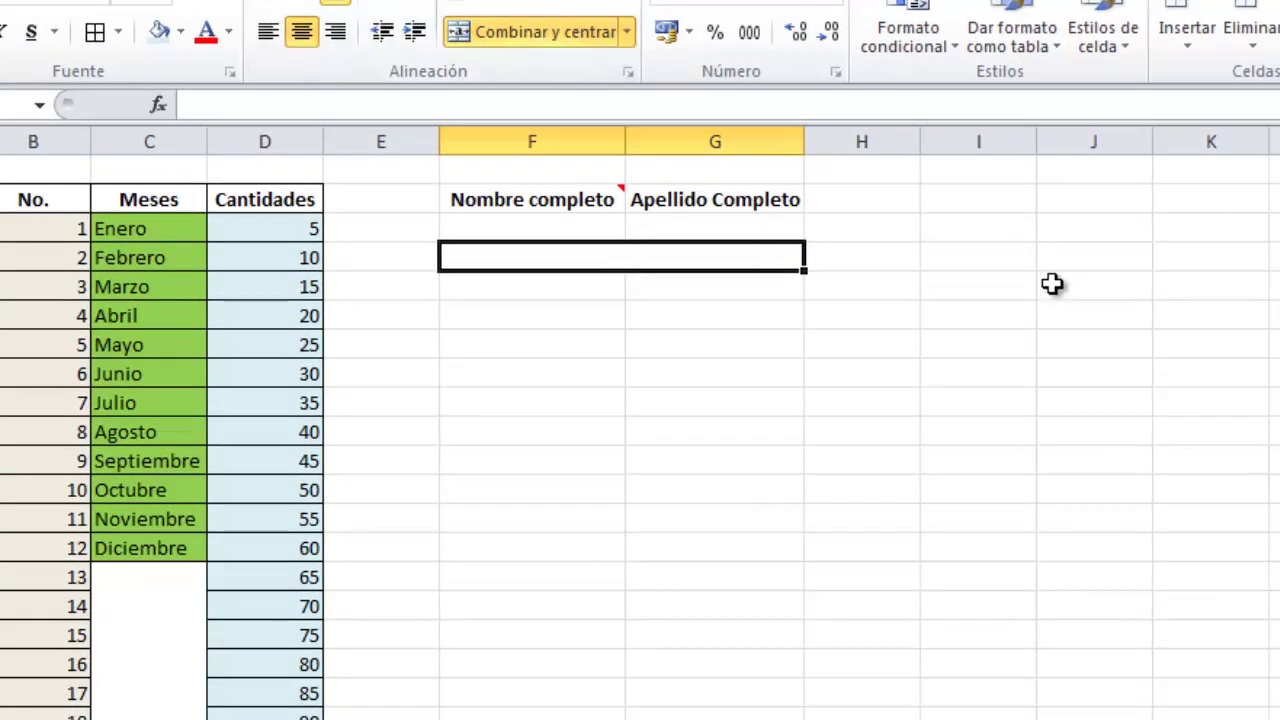
pyautogui.write('Combinado d')
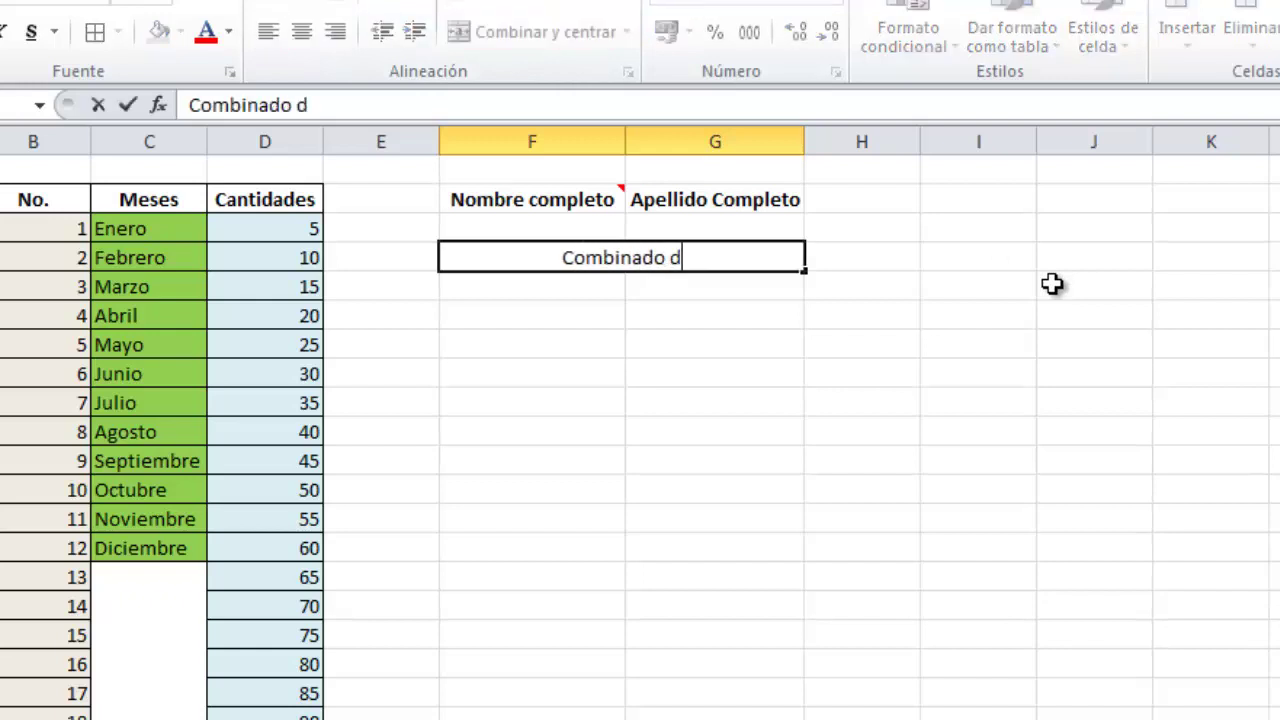
pyautogui.write('e celdas')
pyautogui.press('Return')
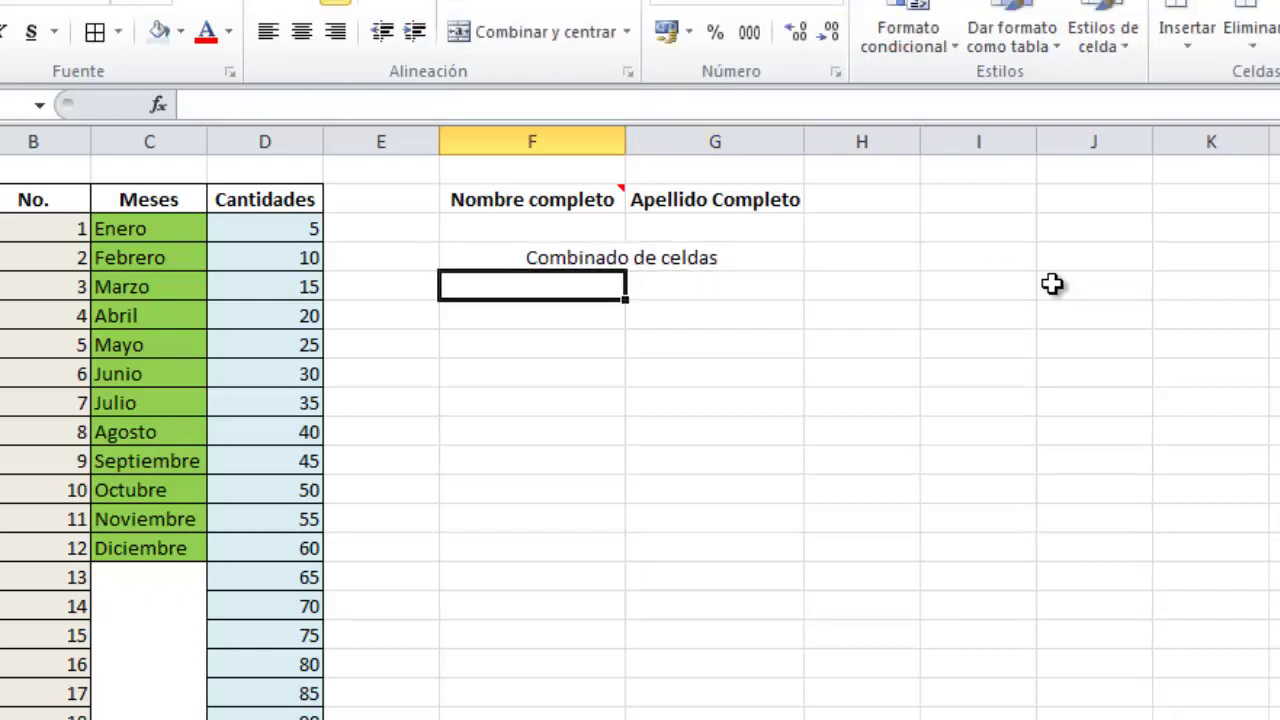
pyautogui.press('Down')
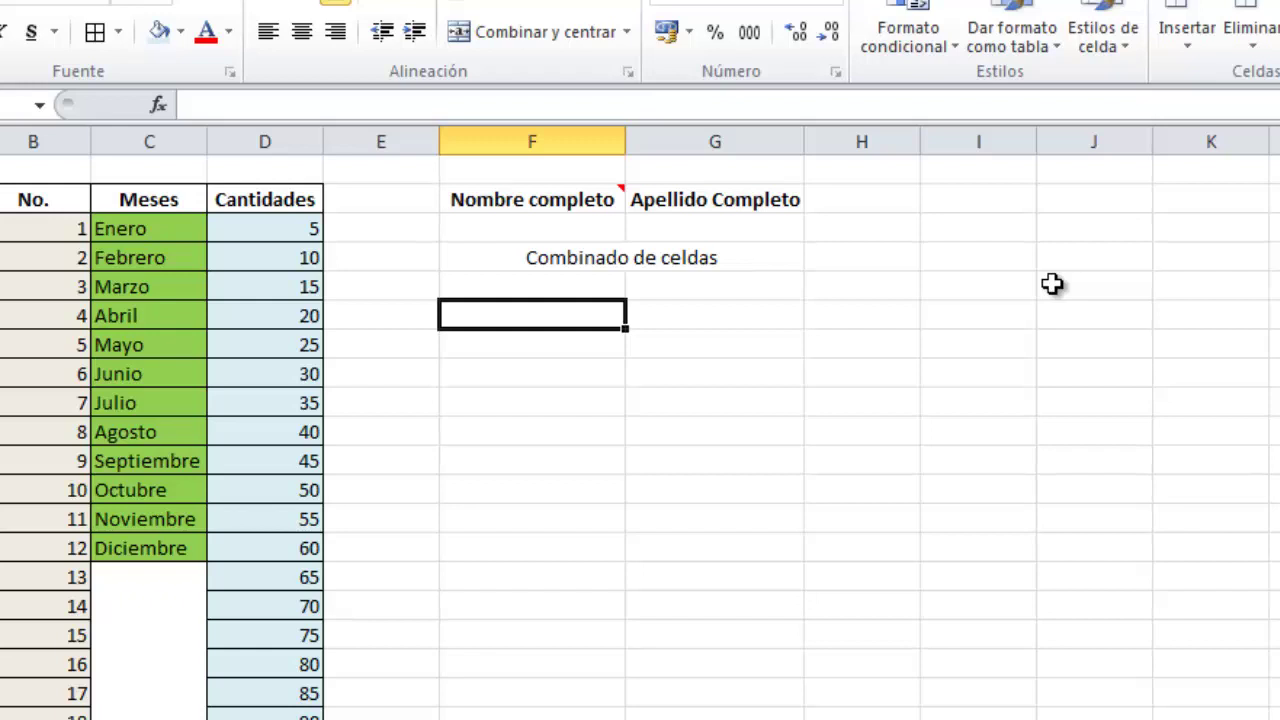
# Enter 'Ejemplo de ajuste de texto' in F6 and wrap it with Ajustar texto.
pyautogui.write('Ejemplo de')
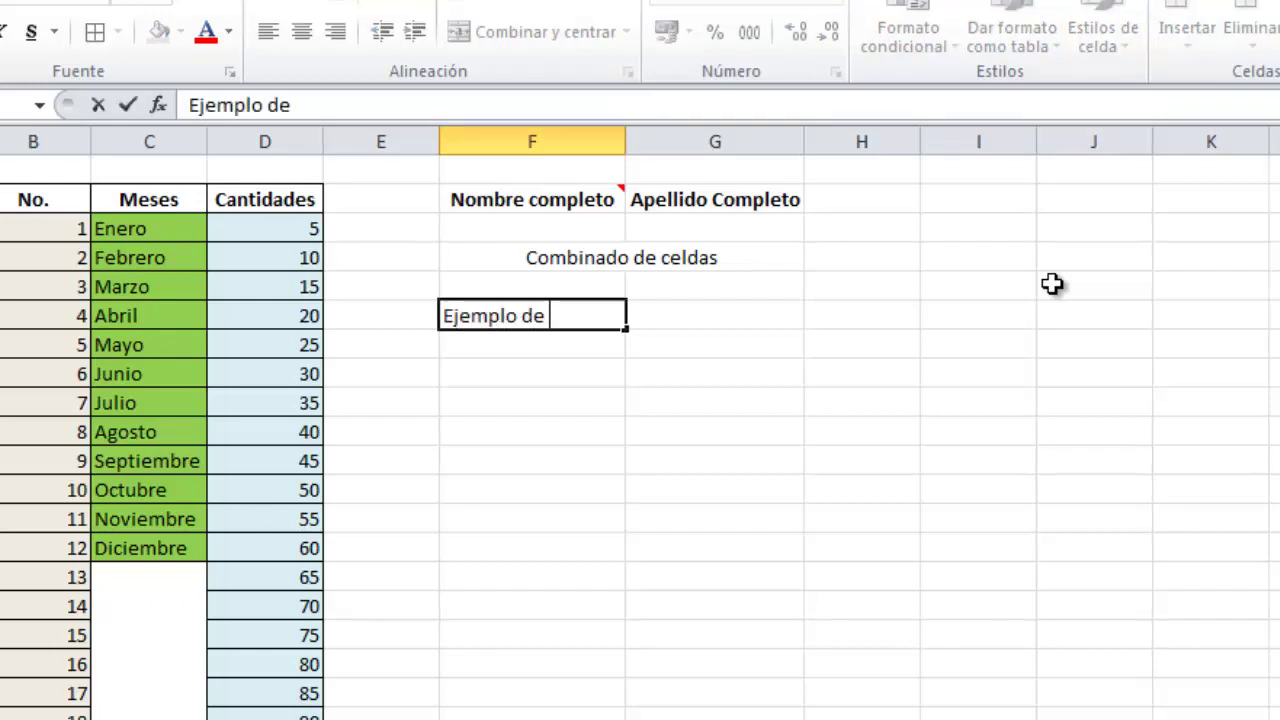
pyautogui.write(' ajuste de tex')
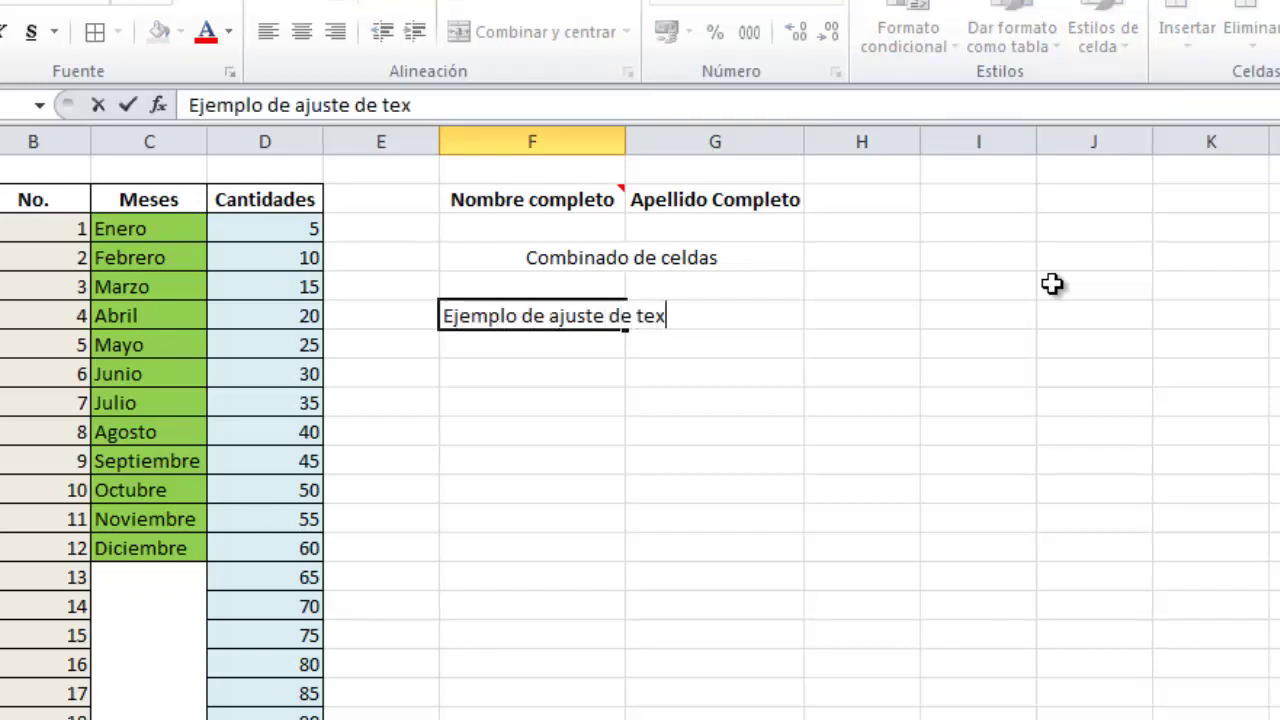
pyautogui.write('to')
pyautogui.press('Return')
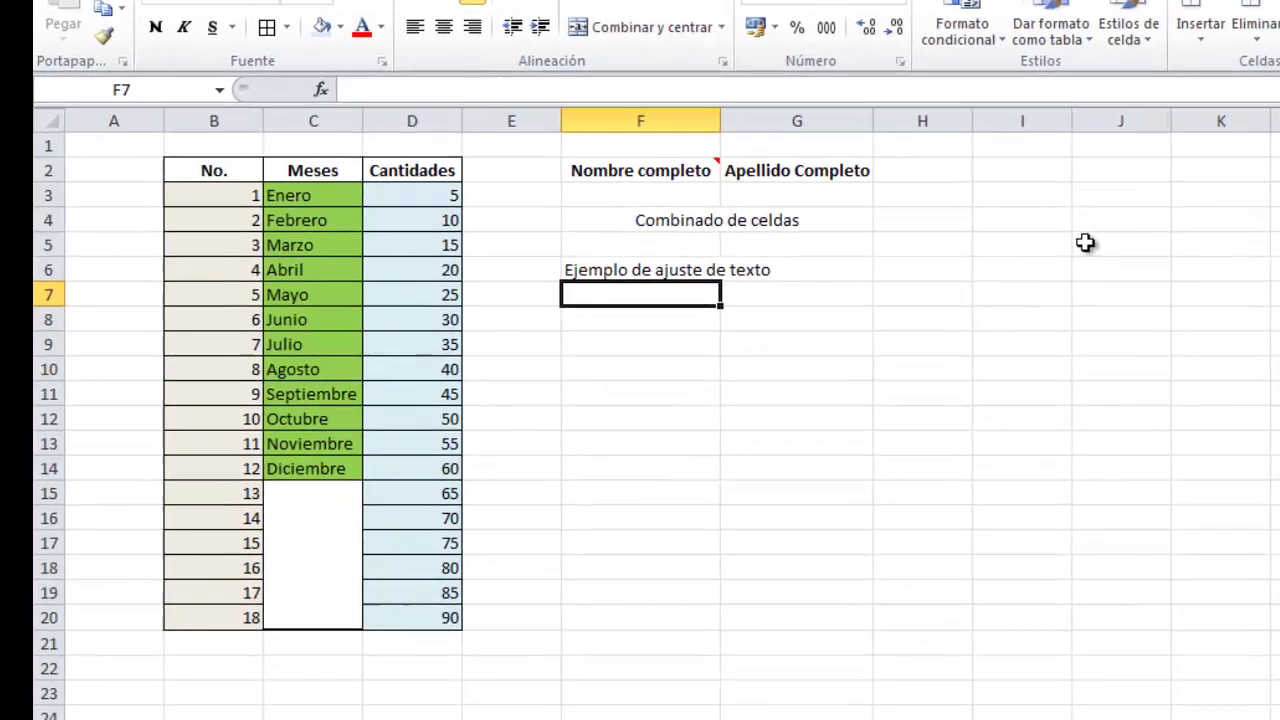
pyautogui.press('Up')
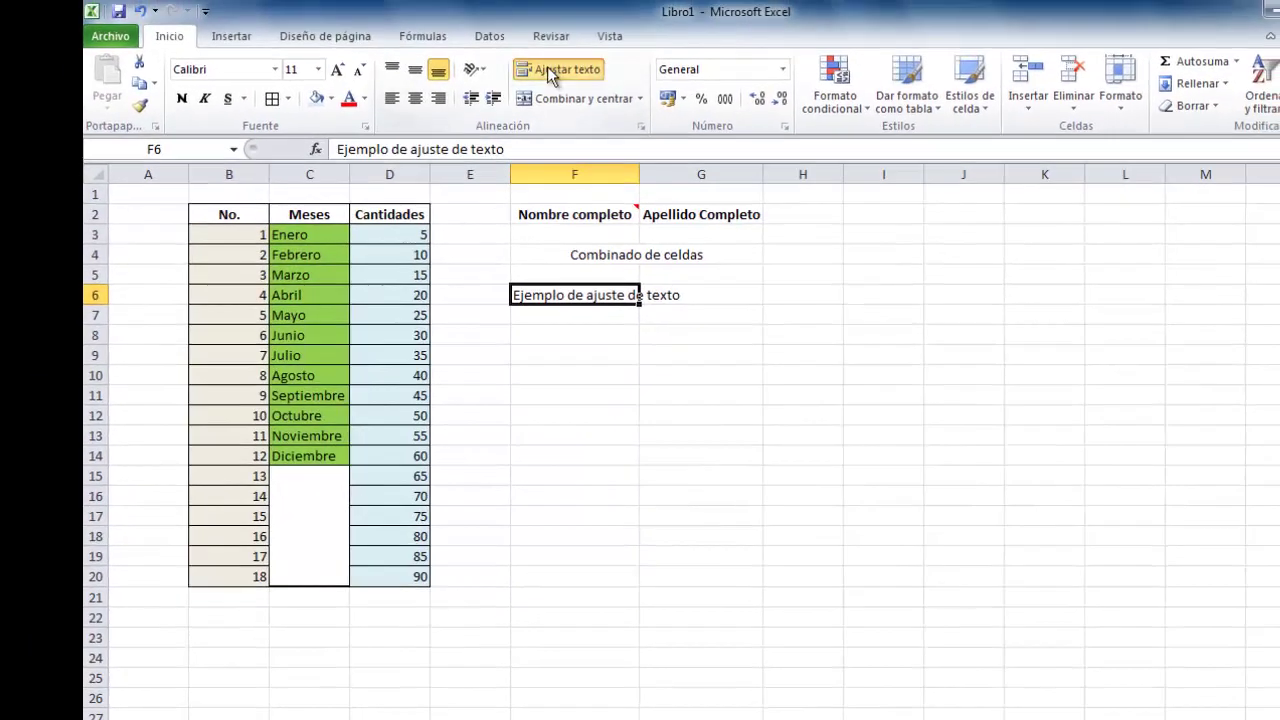
pyautogui.click(623, 20)
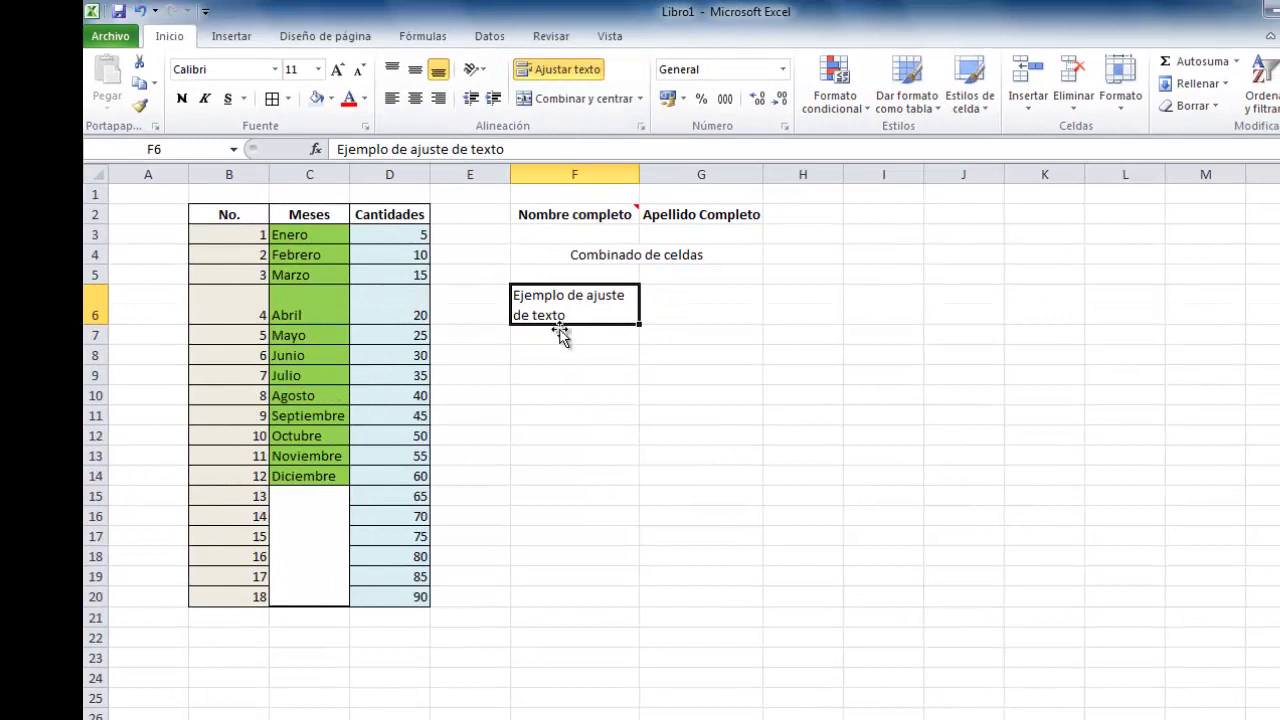
pyautogui.click(585, 368)
pyautogui.click(577, 358)
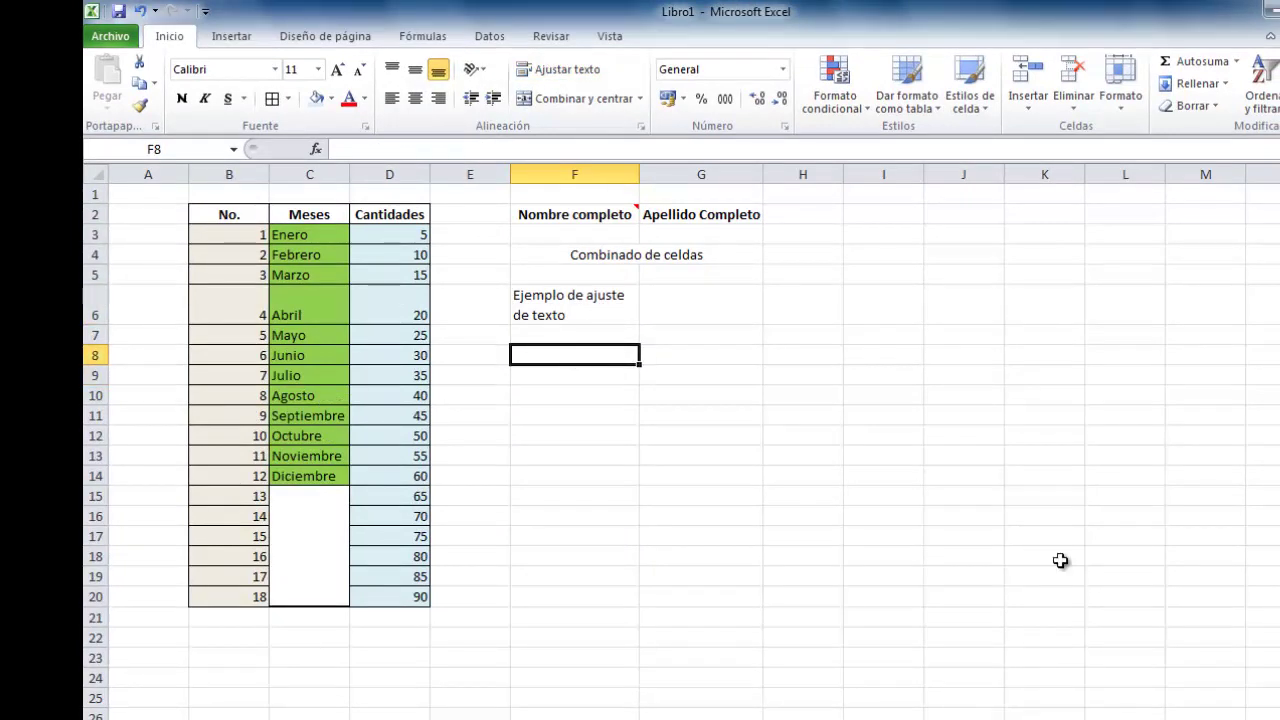